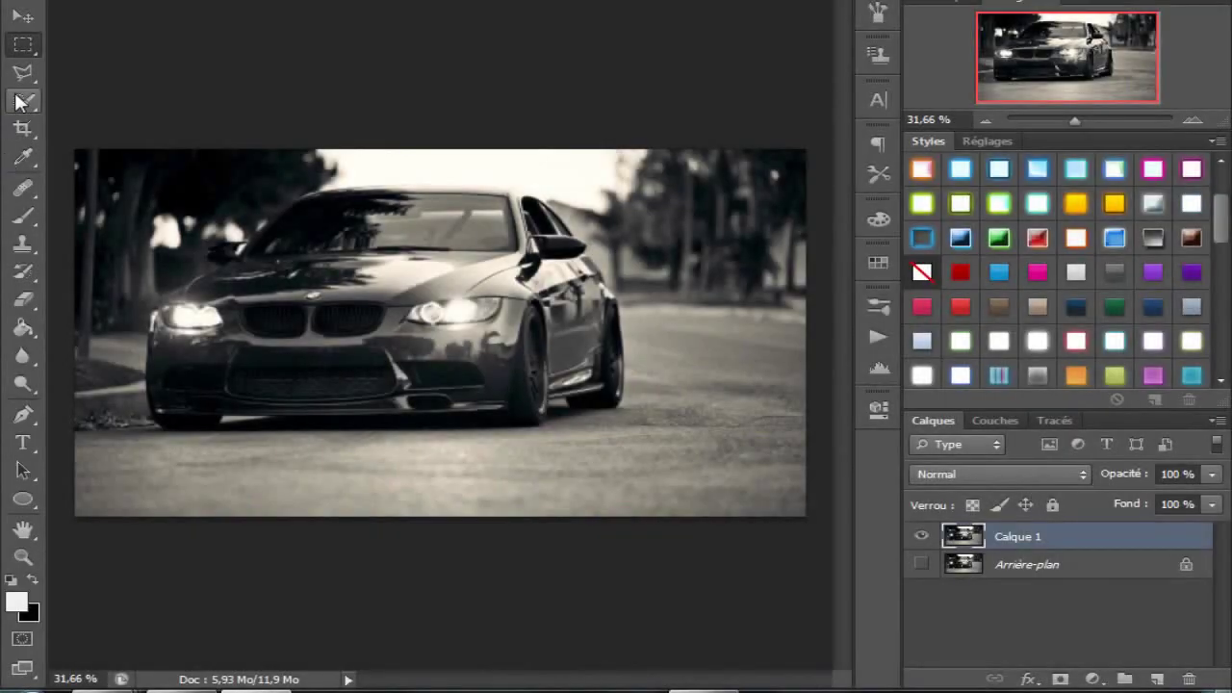
Step: Try a quick selection over the car's hood and grille, then deselect it
right_click(21, 101)
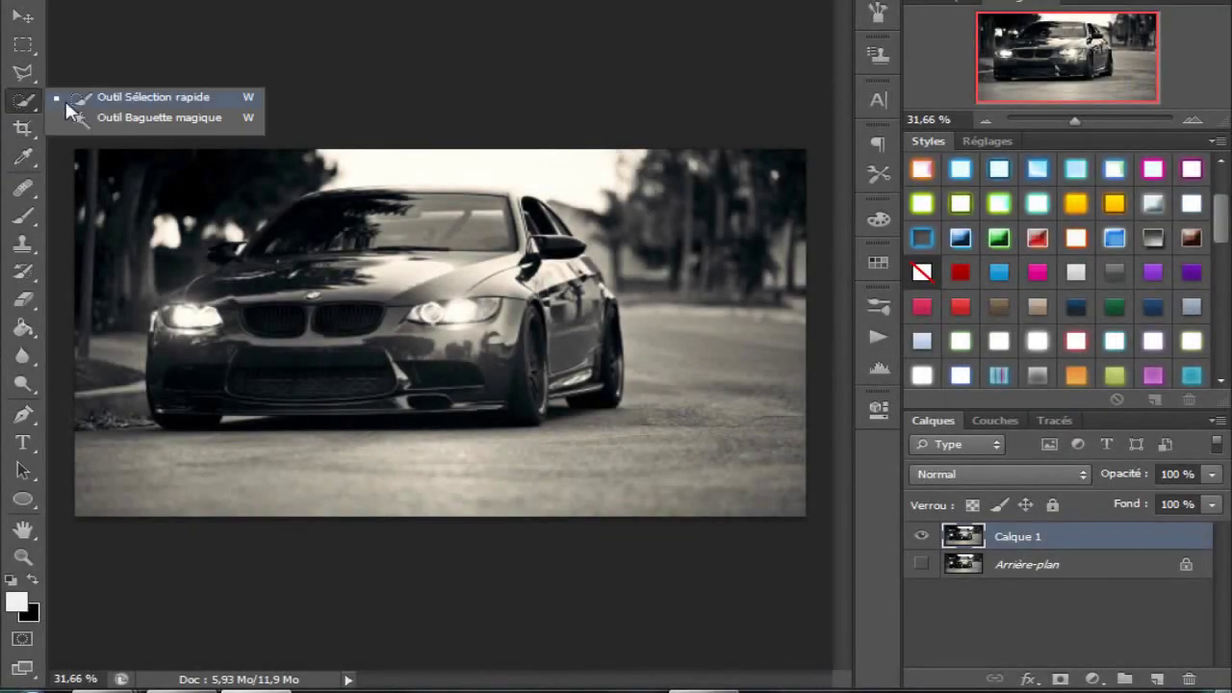
click(77, 100)
mouse_move(399, 234)
mouse_down()
mouse_move(302, 316)
mouse_move(352, 244)
mouse_move(482, 242)
mouse_move(515, 297)
mouse_move(523, 358)
mouse_move(295, 137)
mouse_up()
key(ctrl+d)
click(24, 46)
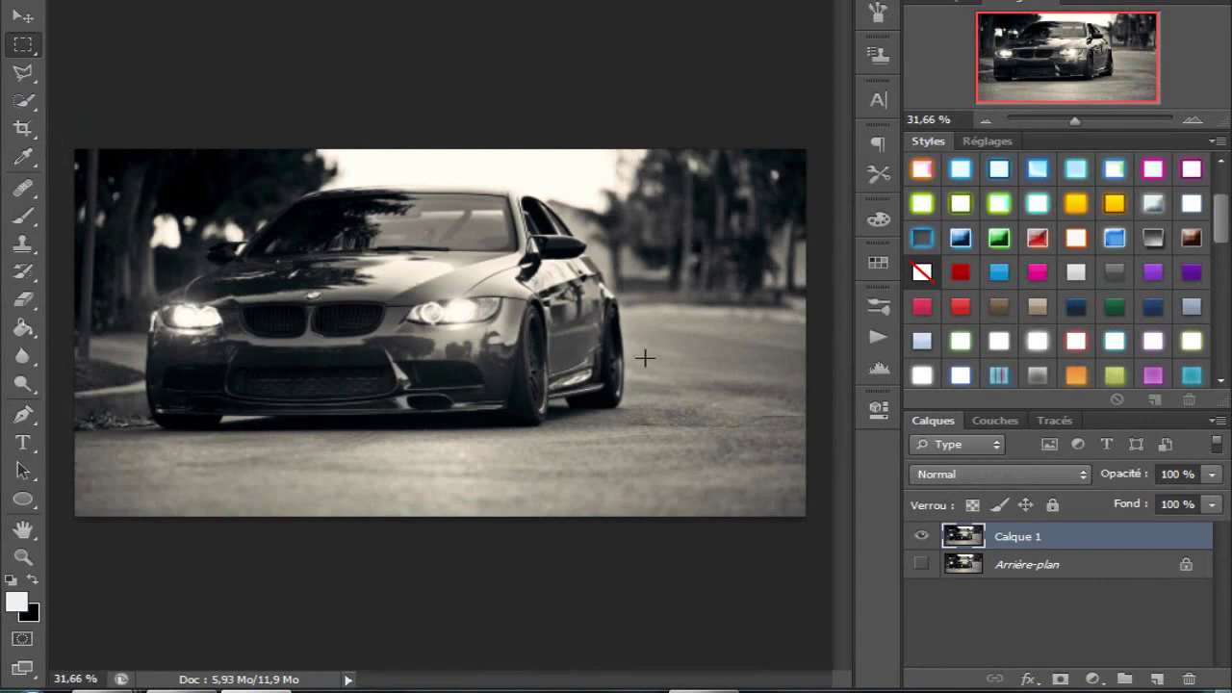
Step: Polygonal-lasso the car's right side and copy it onto new layer Calque 2
right_click(37, 65)
click(125, 89)
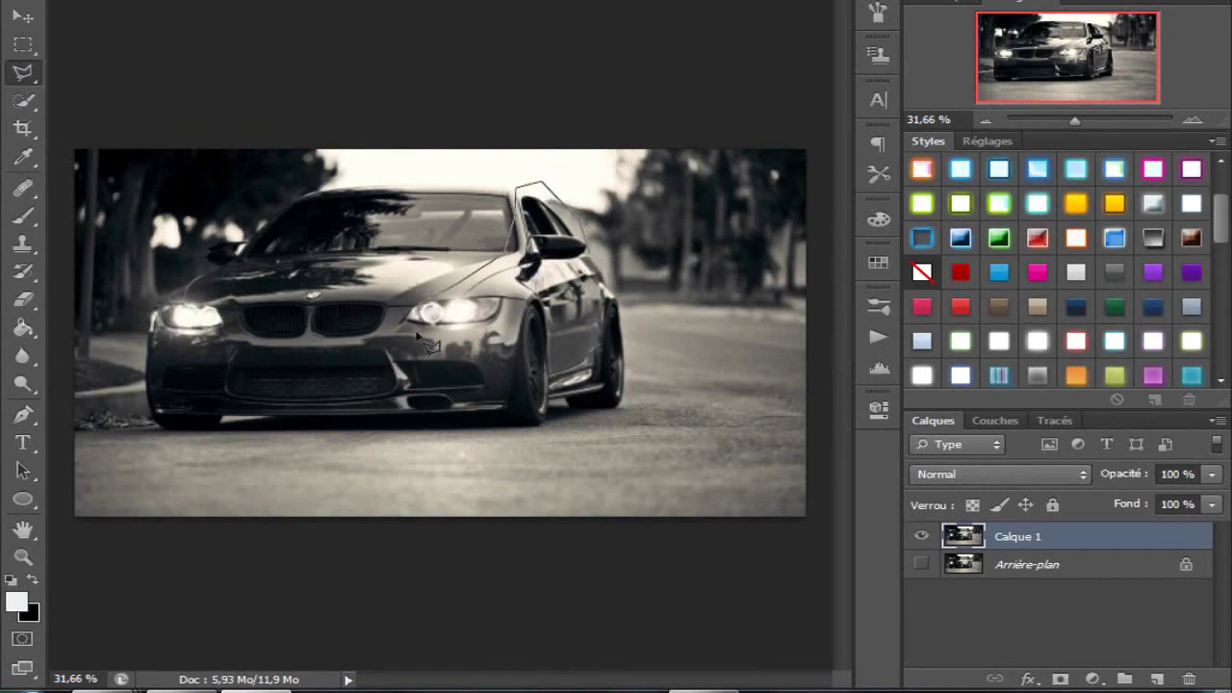
click(589, 231)
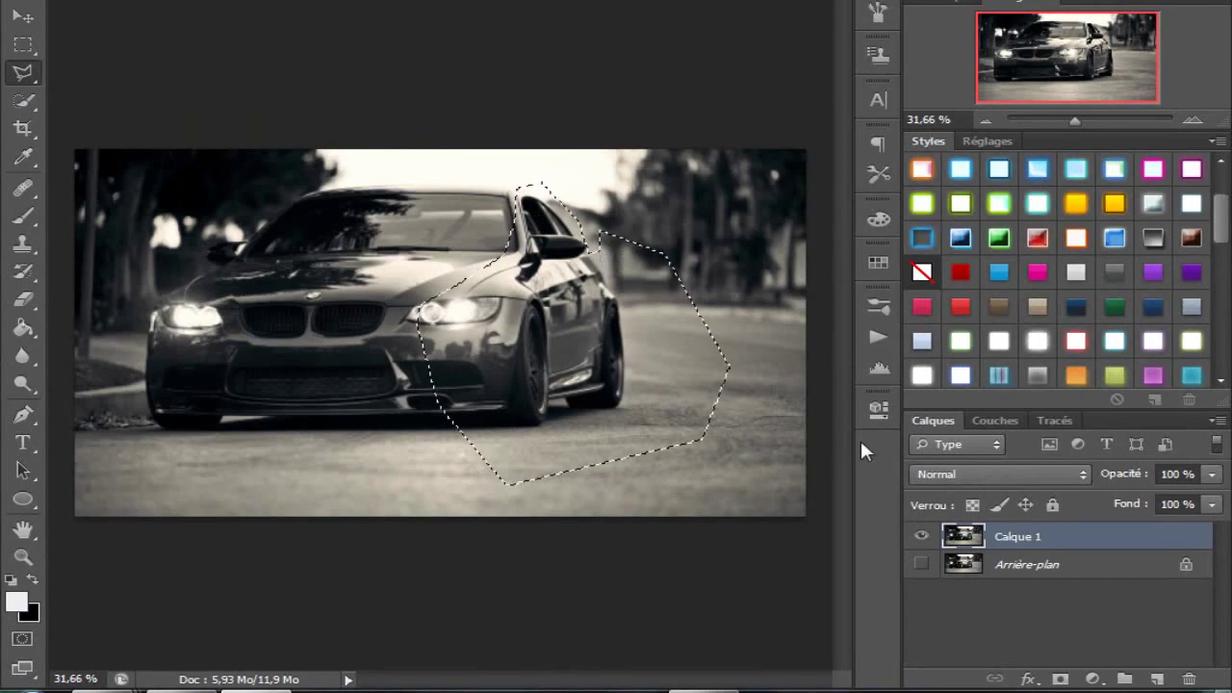
key(ctrl+j)
mouse_move(496, 138)
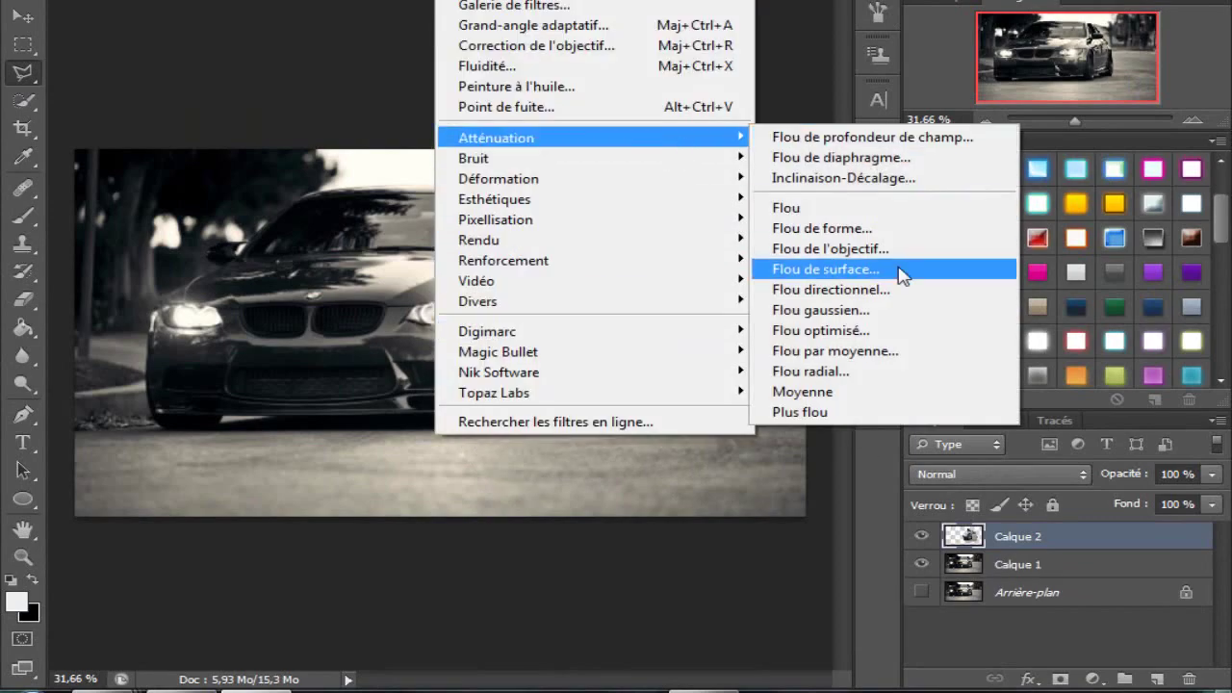
Step: Apply a motion blur with distance 17 to Calque 2
click(904, 295)
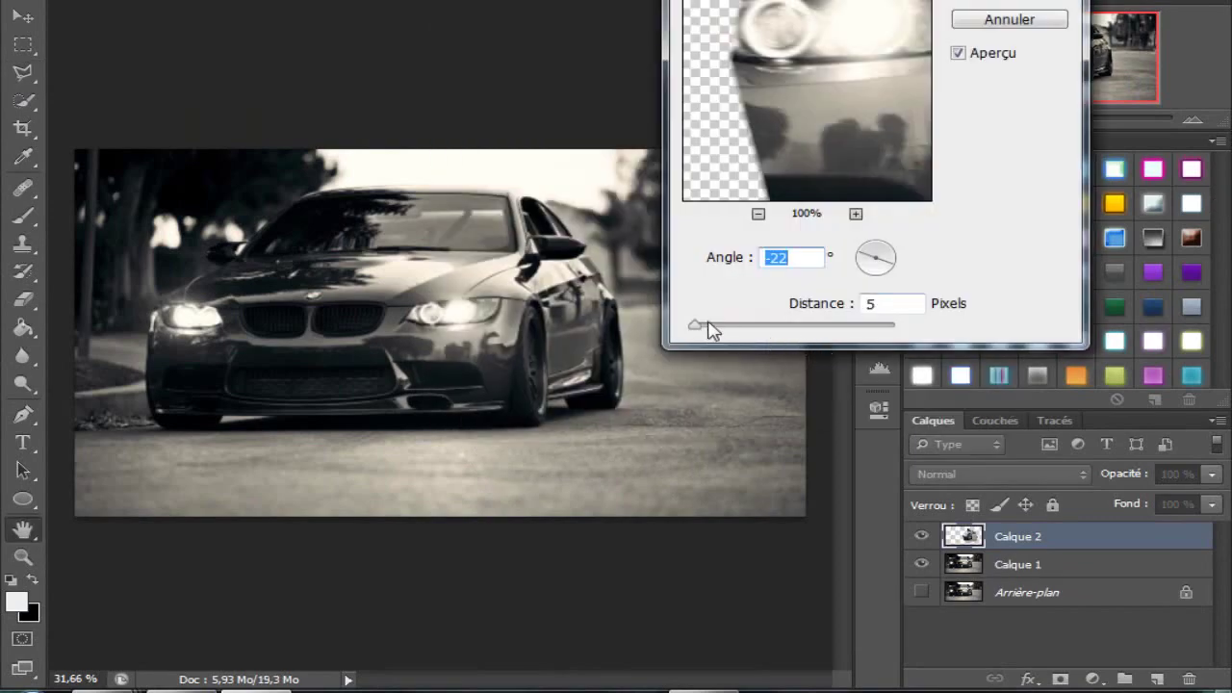
click(712, 329)
key(Return)
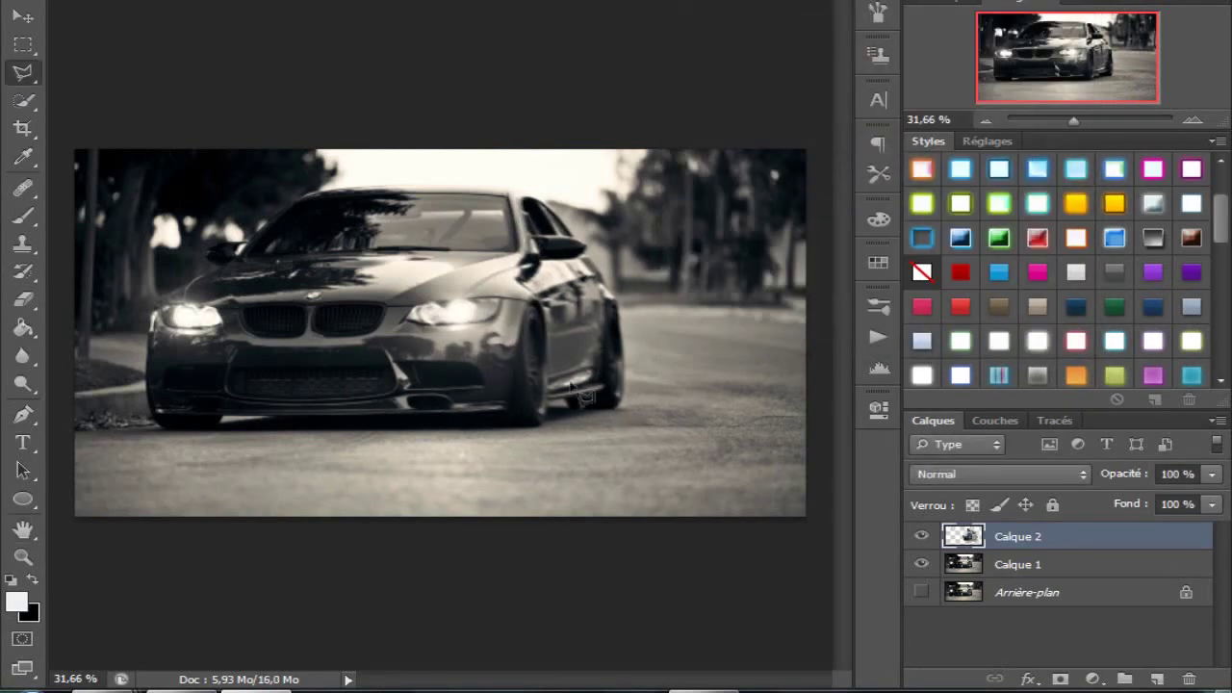
Step: Copy the image's left side from Calque 1 onto a new layer and motion-blur it
click(1017, 576)
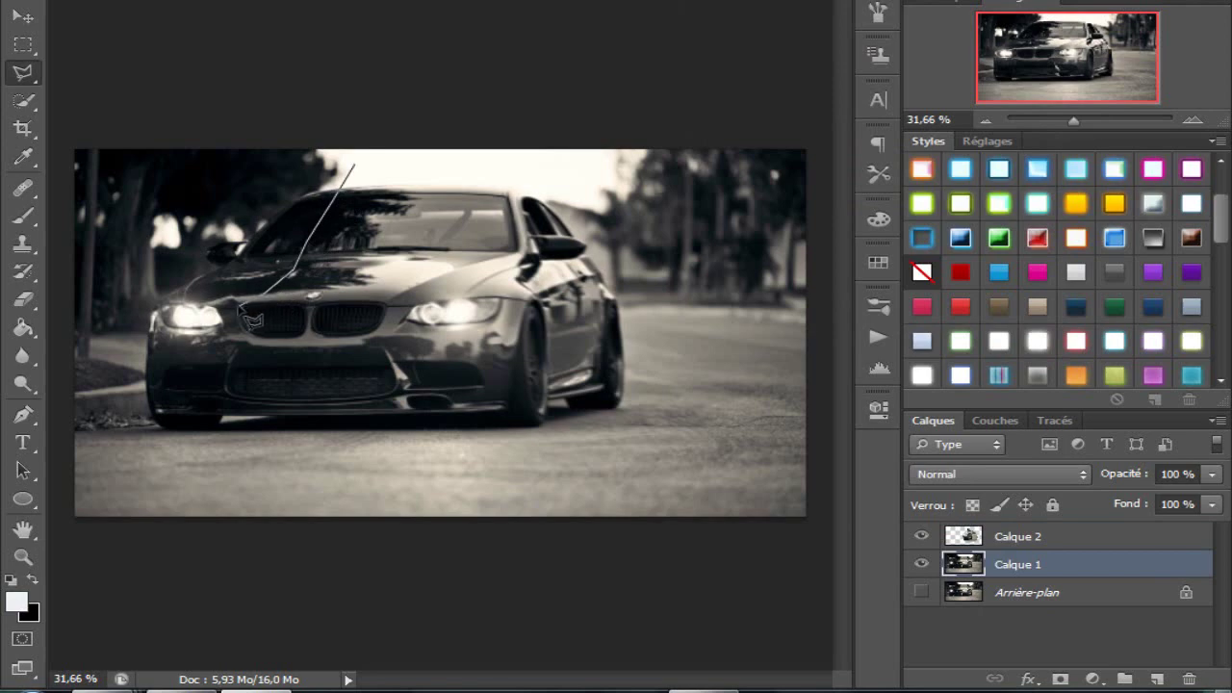
click(144, 229)
click(214, 164)
click(318, 152)
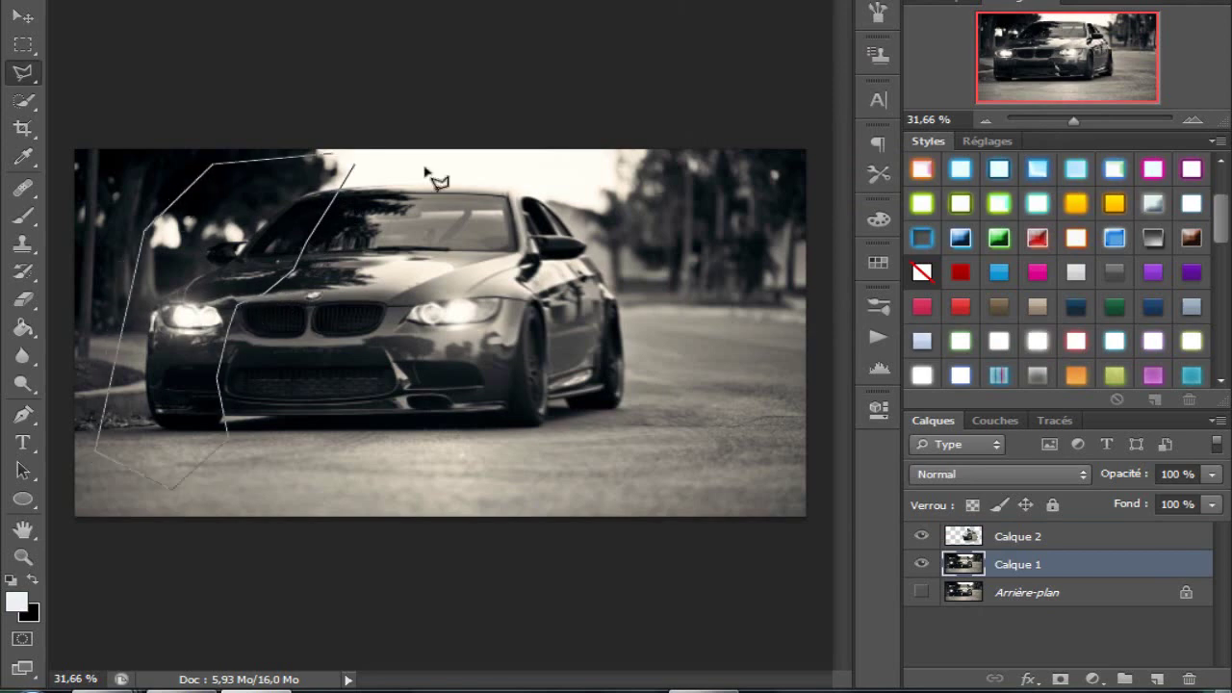
double_click(355, 164)
key(ctrl+j)
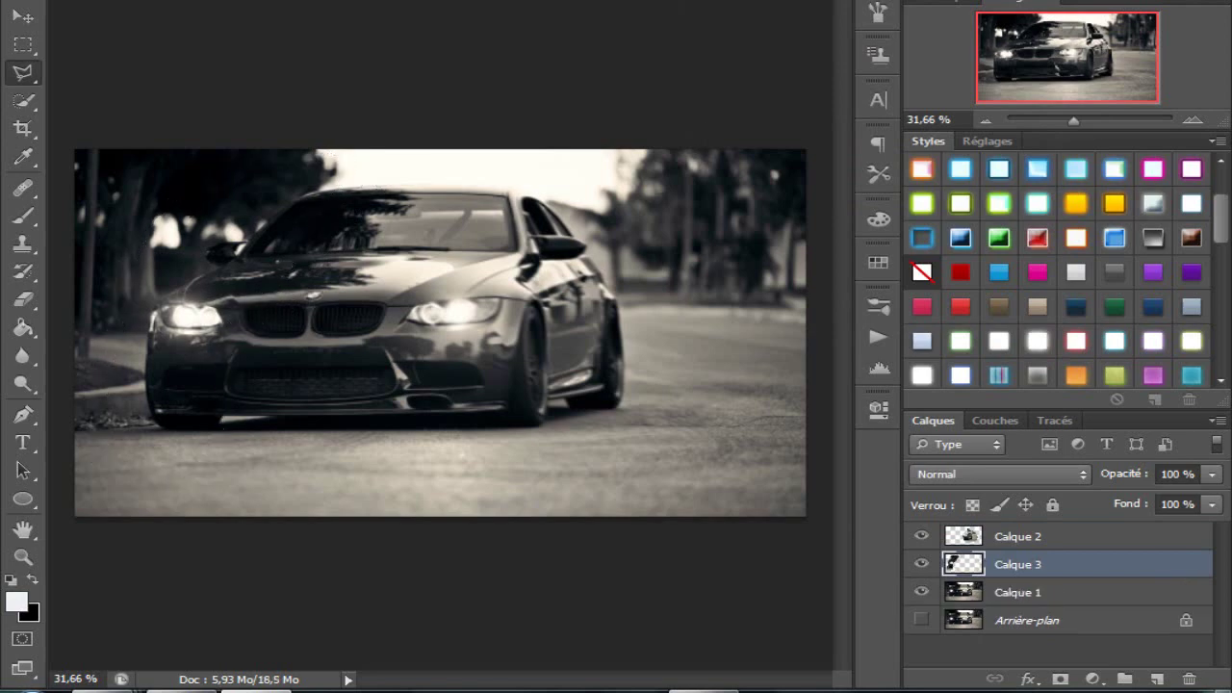
click(452, 0)
click(809, 285)
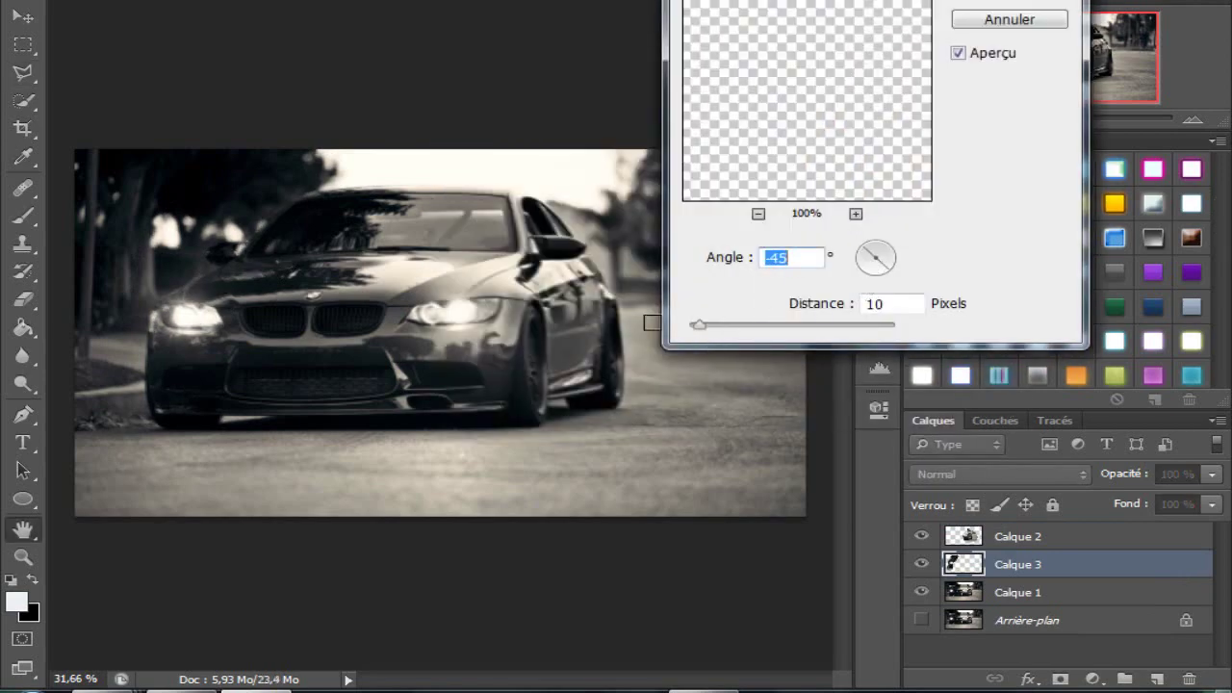
key(Return)
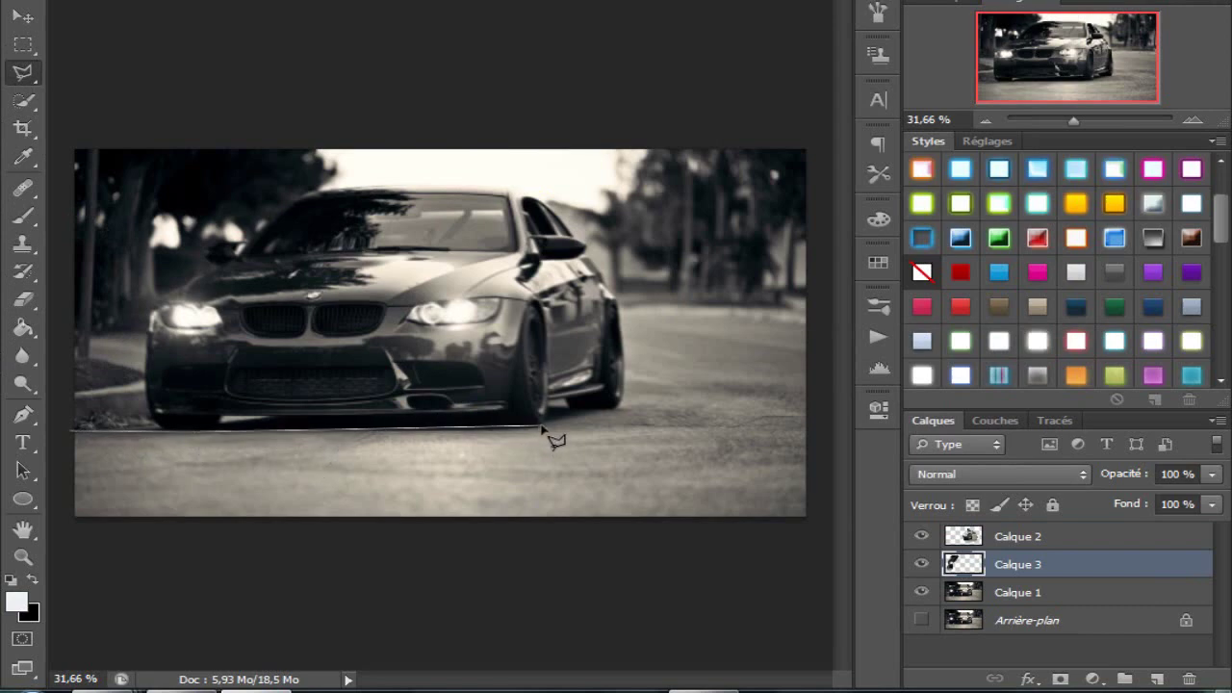
Step: Lasso the road below the car and copy it from Calque 1 to a new layer
click(828, 399)
click(827, 534)
click(231, 585)
click(63, 535)
click(73, 430)
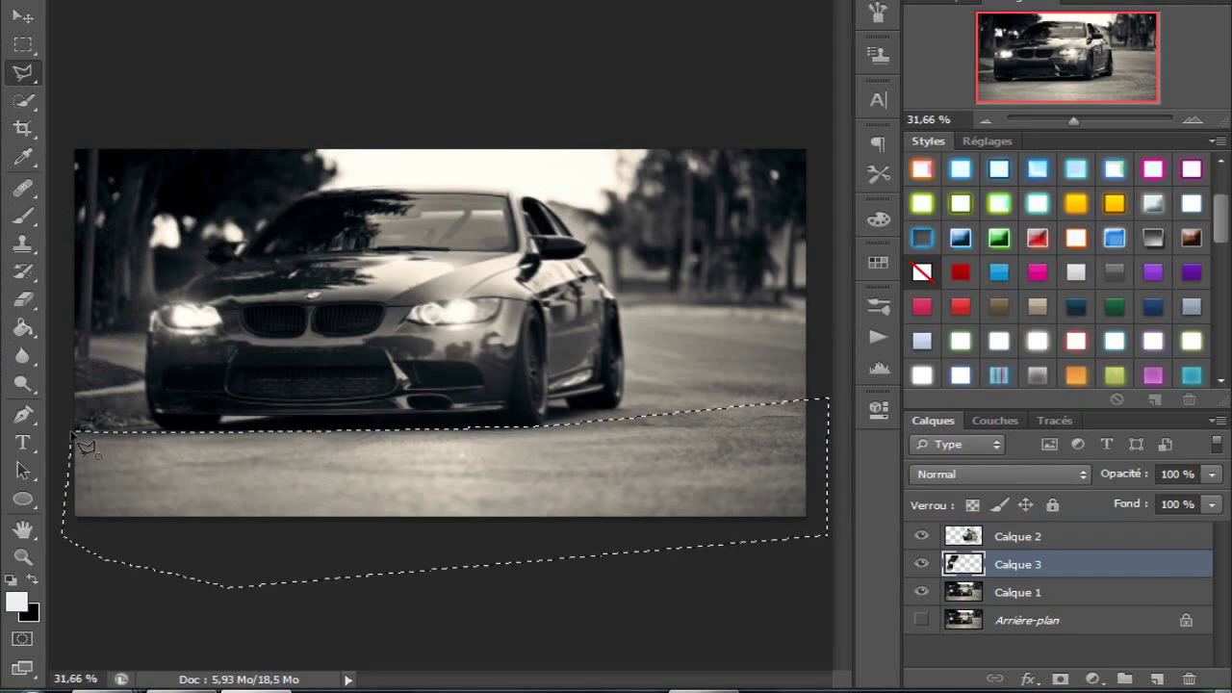
click(1018, 591)
key(ctrl+j)
Step: Give the road layer an angled motion blur with distance 16
click(458, 2)
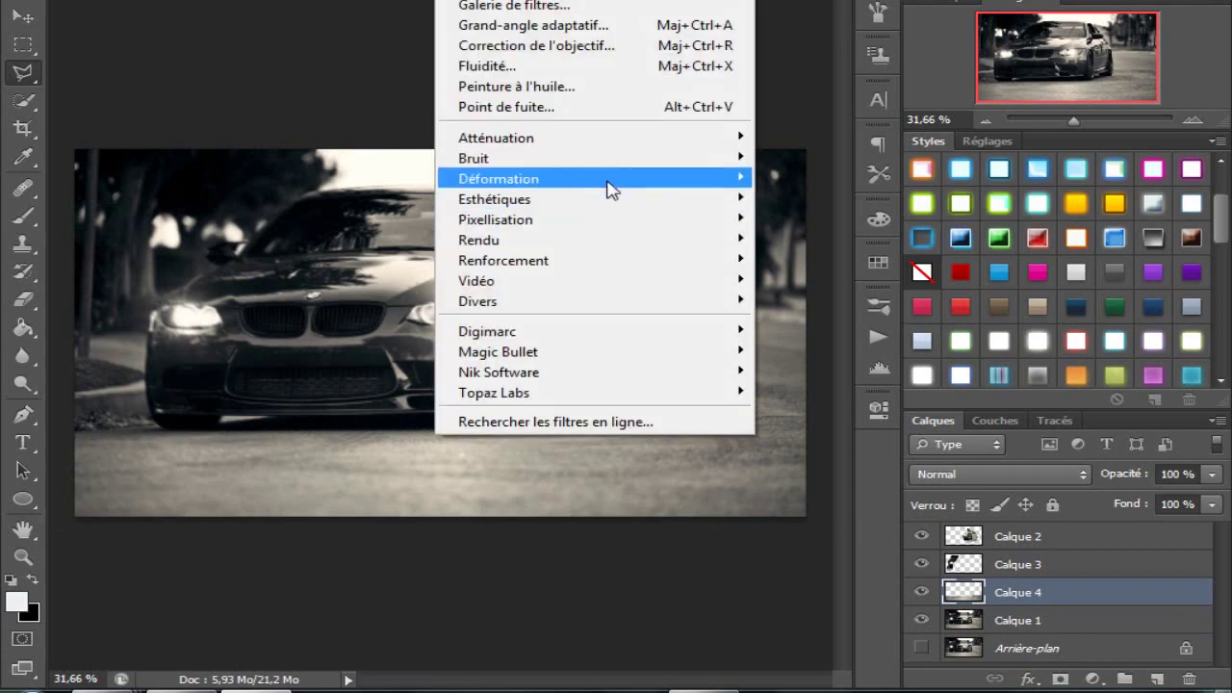
click(915, 289)
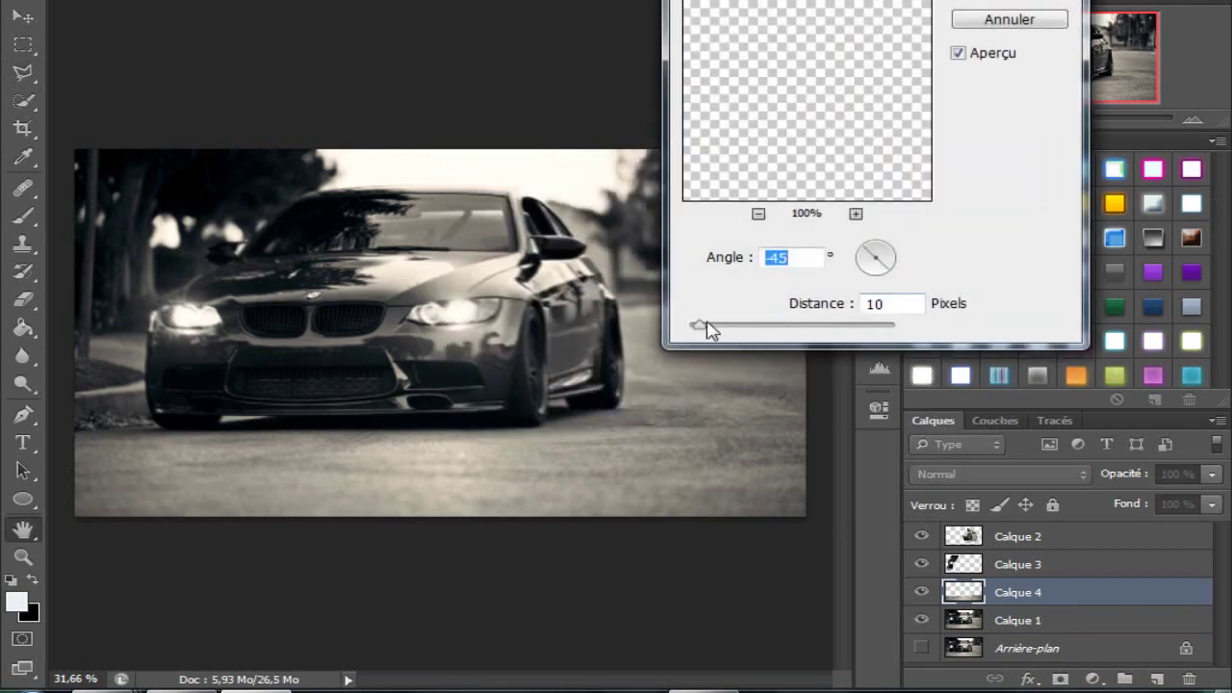
drag(707, 330, 701, 332)
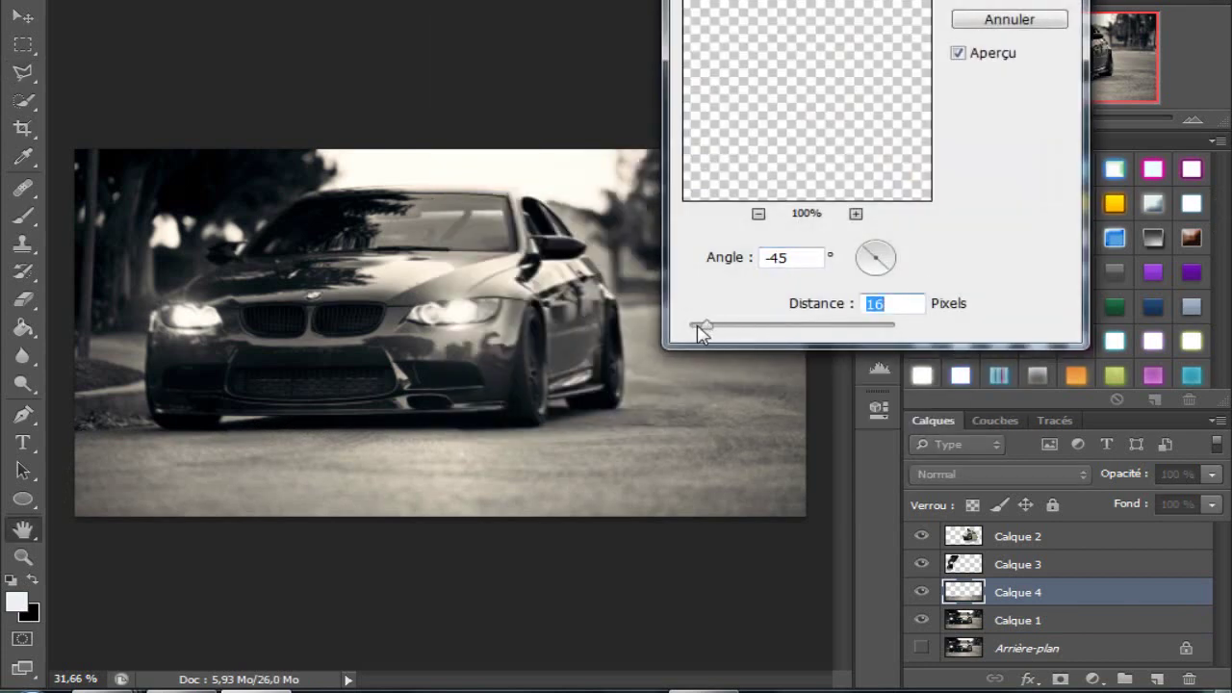
click(878, 279)
key(Return)
Step: Add a radial blur in Zoom mode to the road layer
click(457, 2)
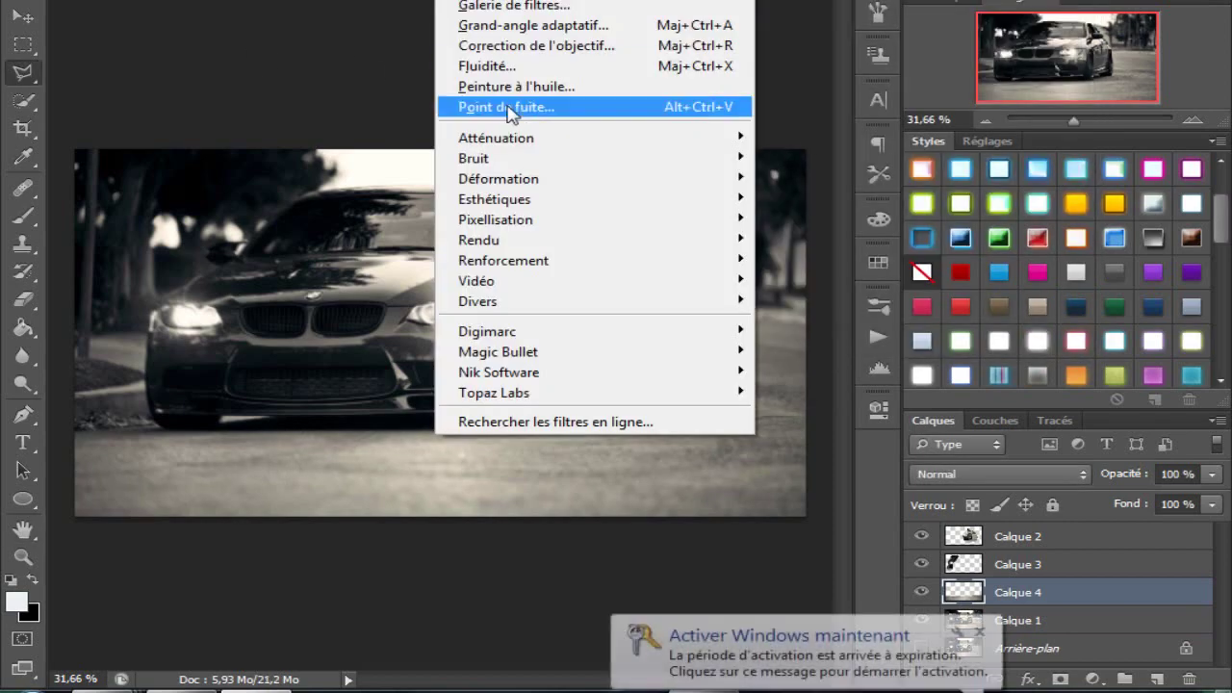
click(884, 379)
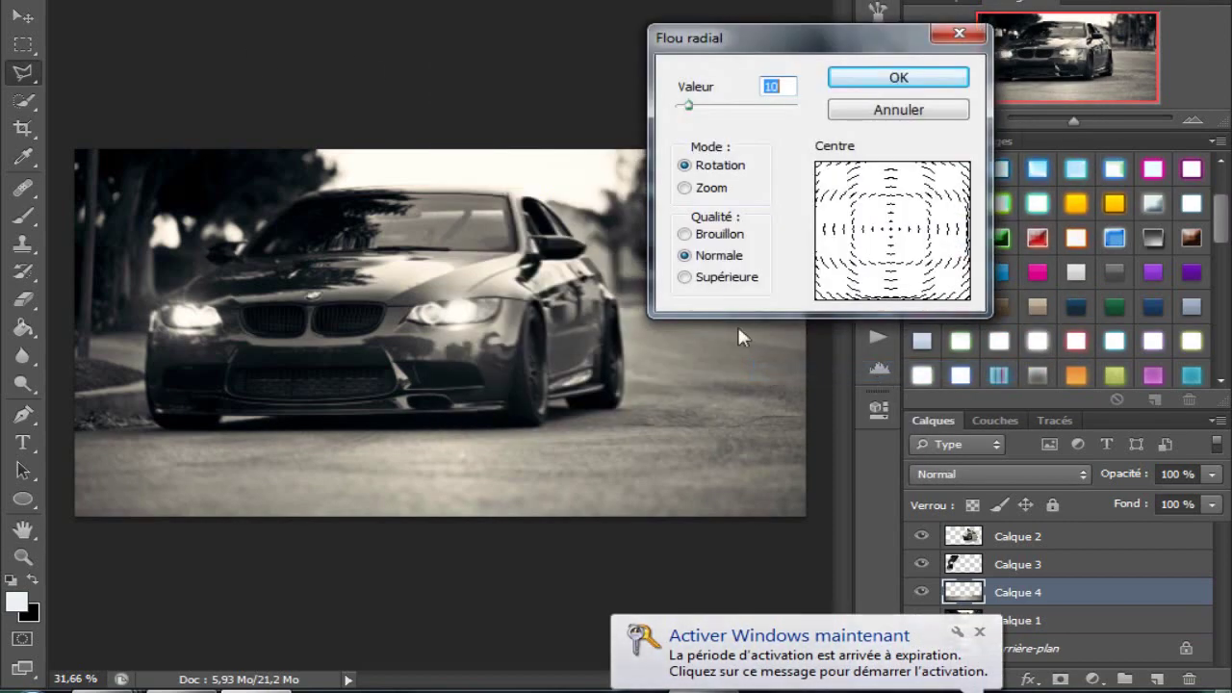
click(684, 187)
key(Return)
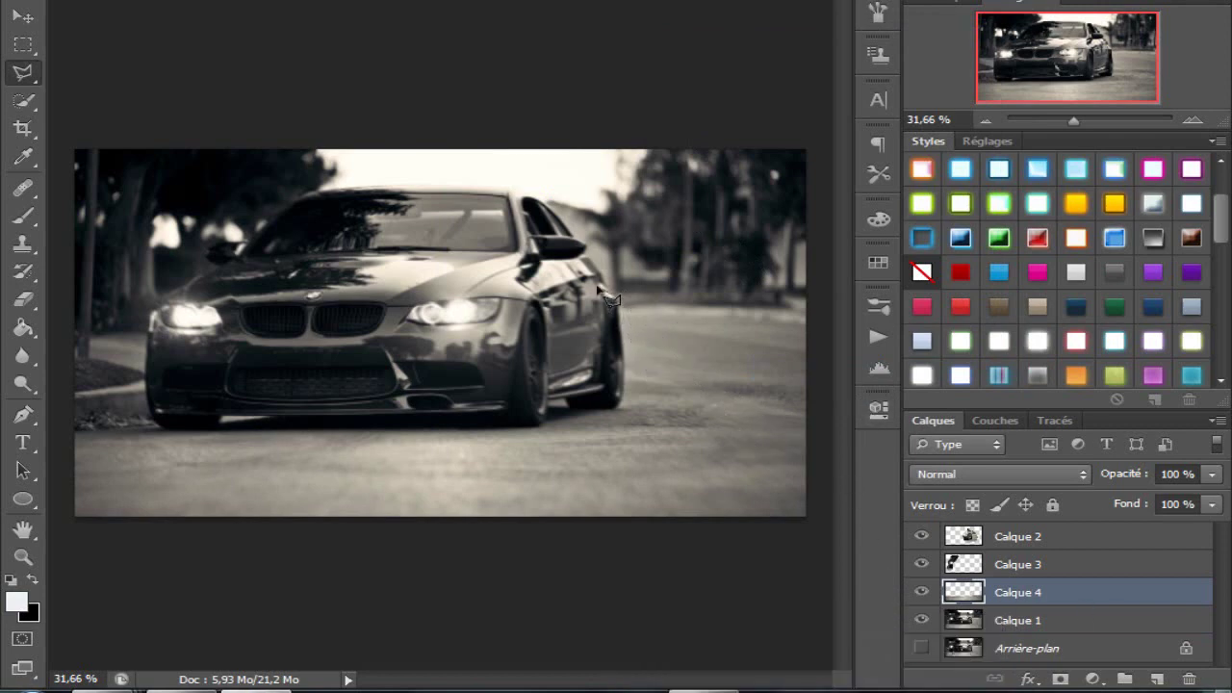
Step: Outline the area right of the car on Calque 1 and copy it to Calque 5
click(628, 299)
click(680, 198)
click(749, 274)
double_click(707, 329)
click(998, 621)
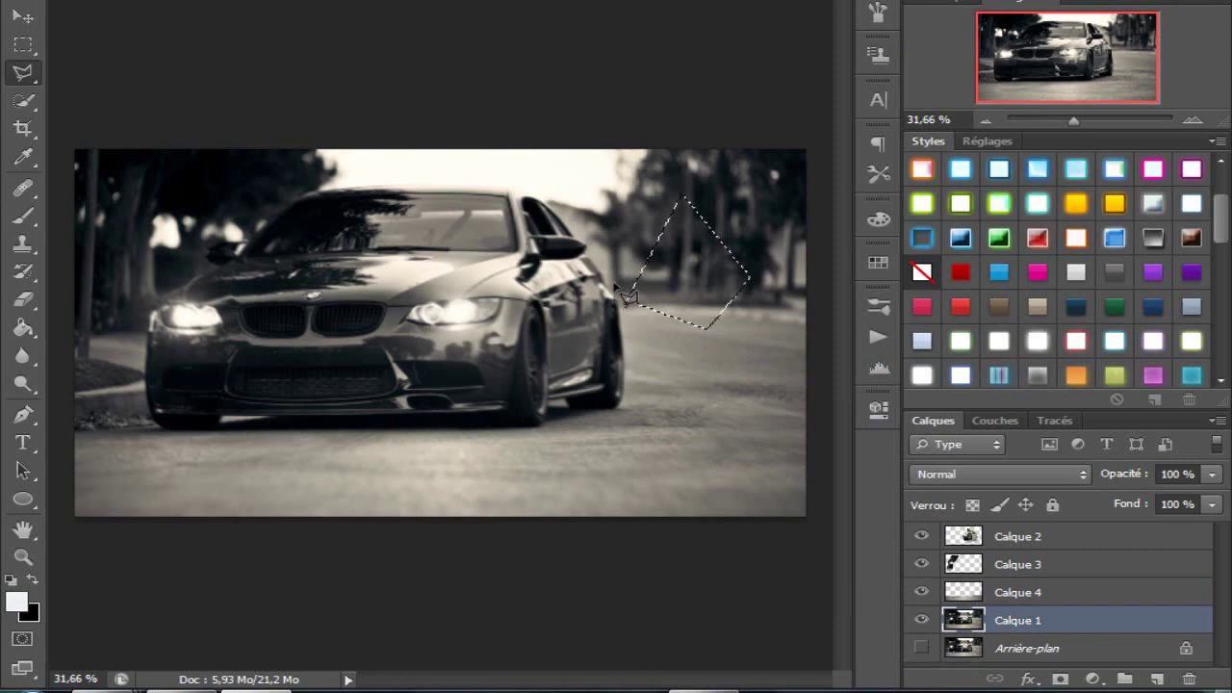
click(584, 149)
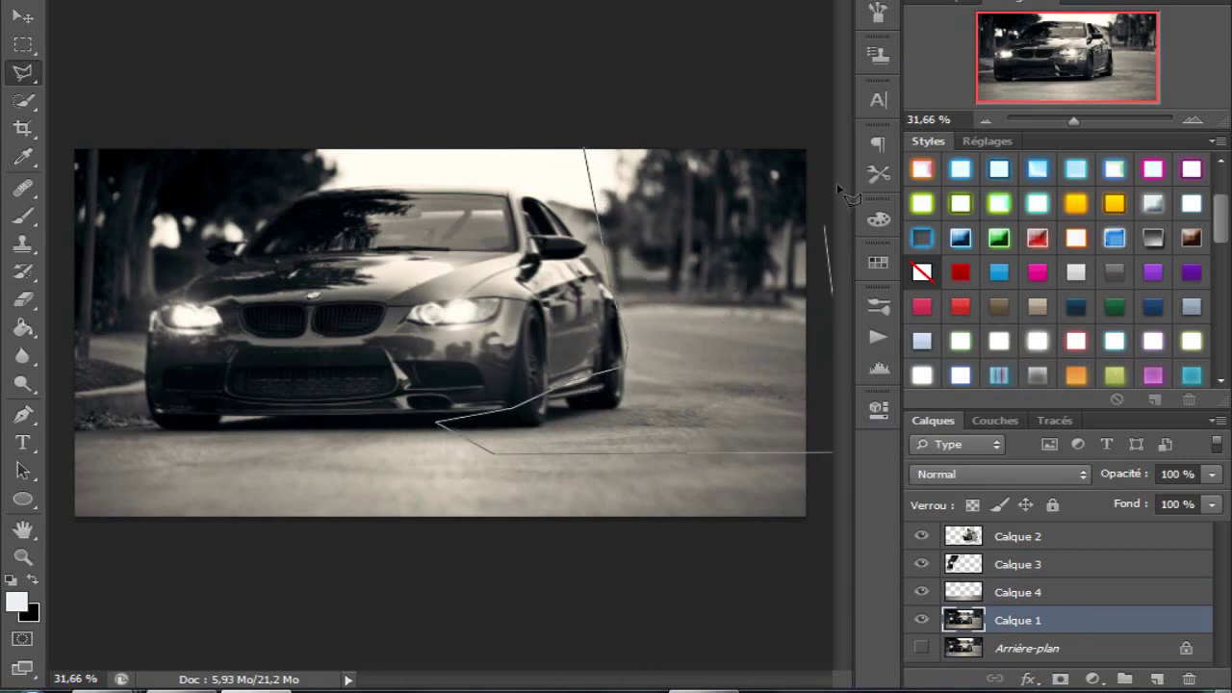
click(792, 91)
click(583, 140)
key(ctrl+j)
Step: Apply a radial blur to Calque 5
click(462, 0)
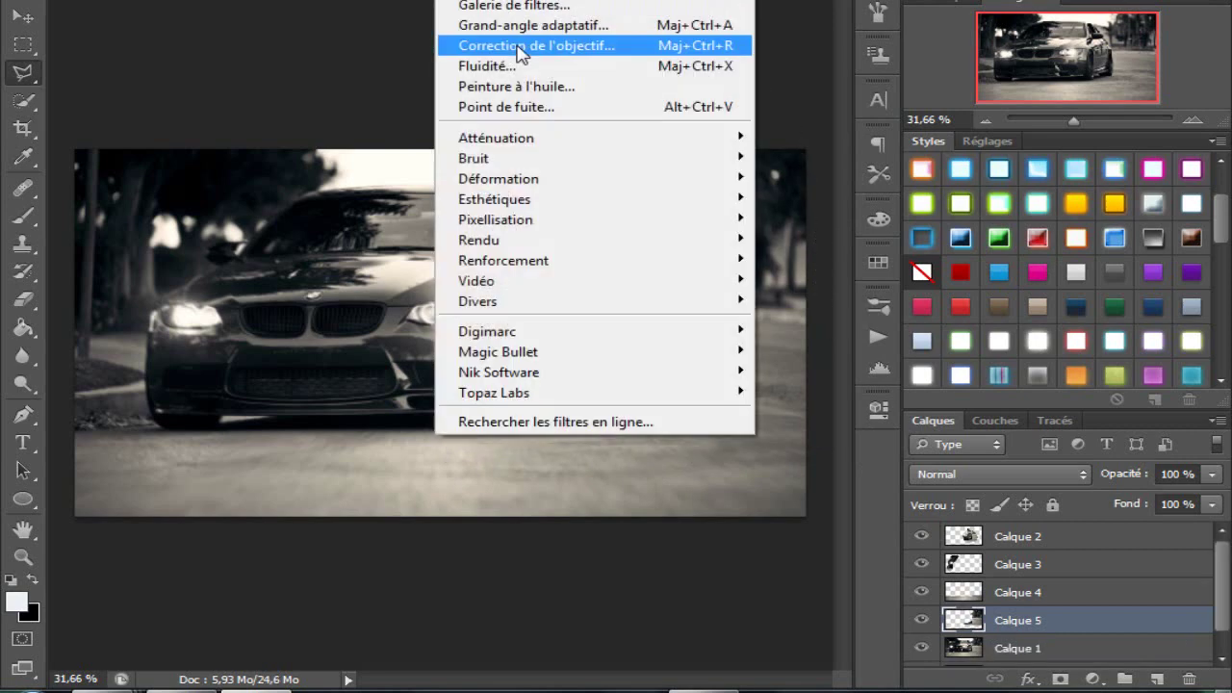
click(827, 374)
key(Return)
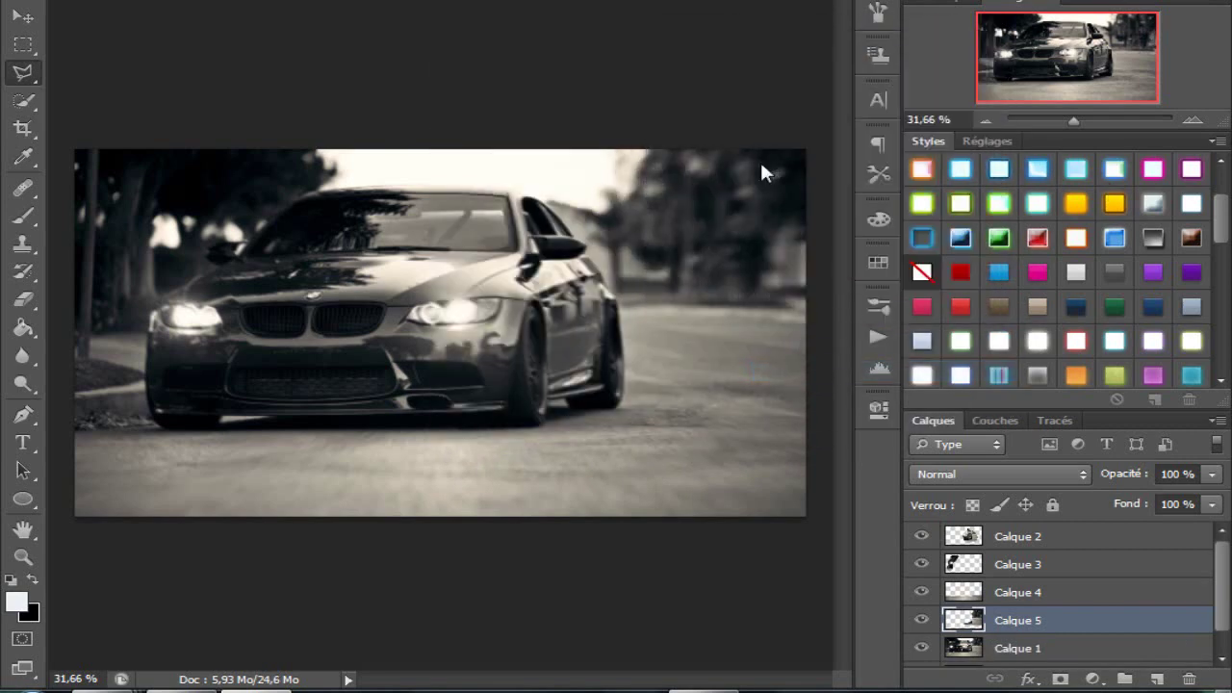
Step: Select Calque 2, switch to the Eraser, and toggle Calque 2 to compare
click(1021, 536)
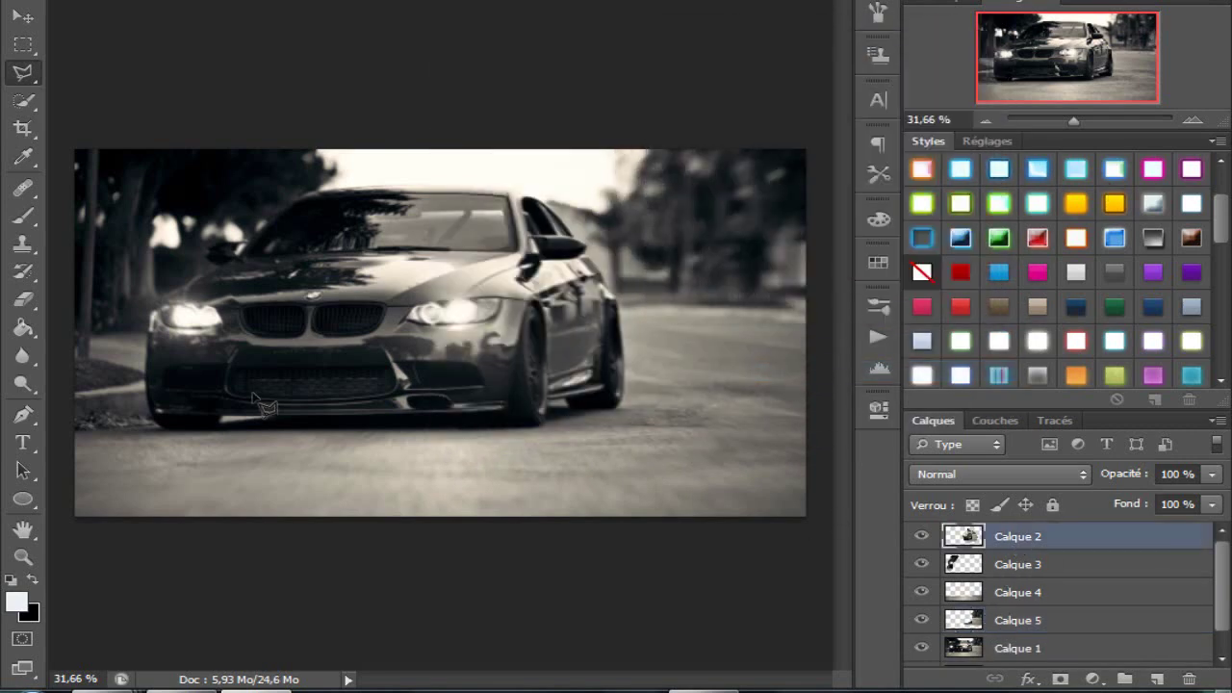
right_click(24, 299)
click(115, 298)
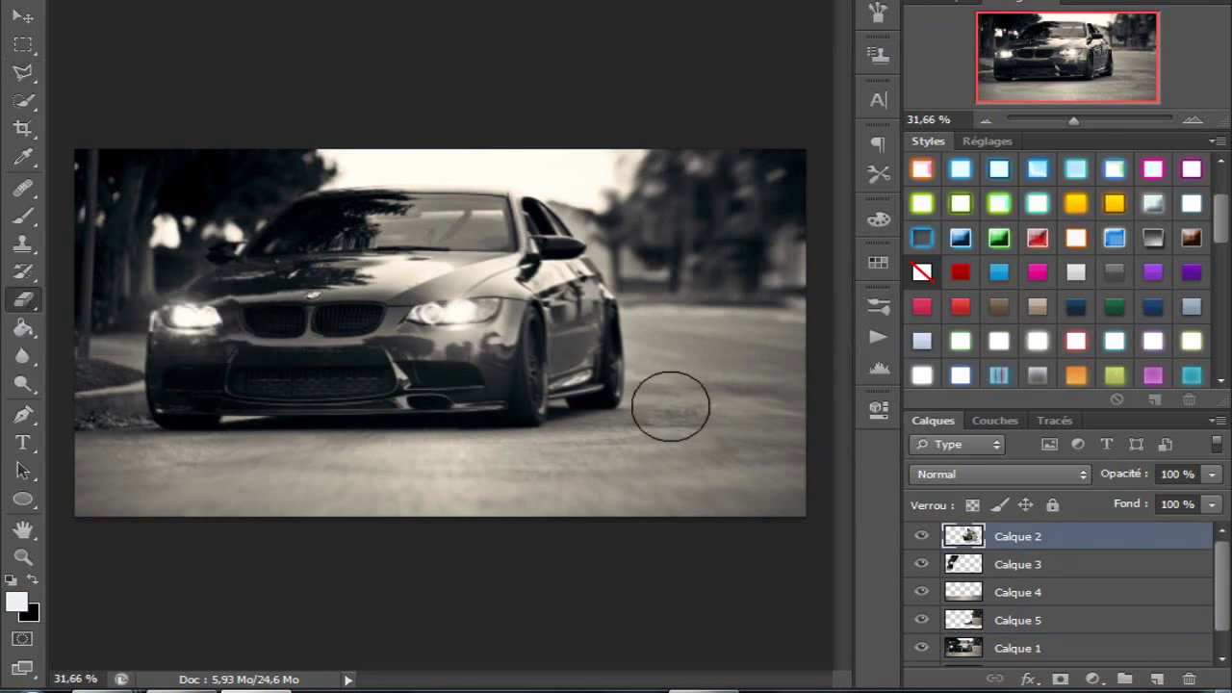
click(925, 532)
click(926, 535)
click(925, 534)
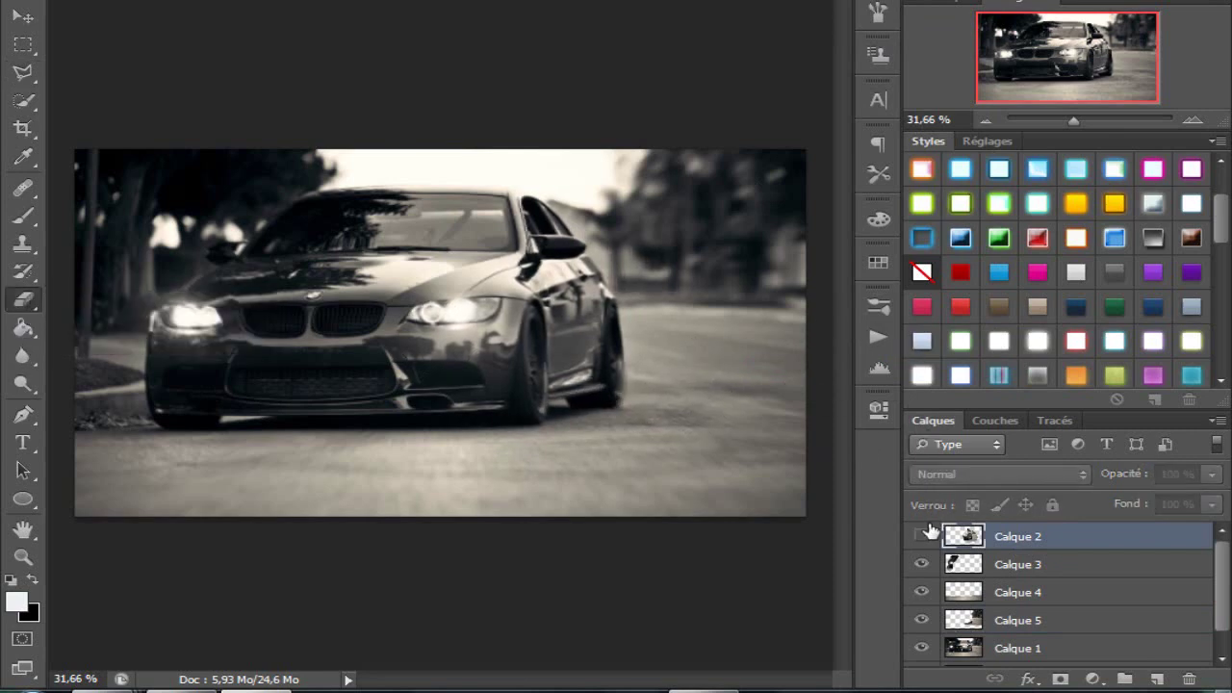
click(925, 535)
click(925, 534)
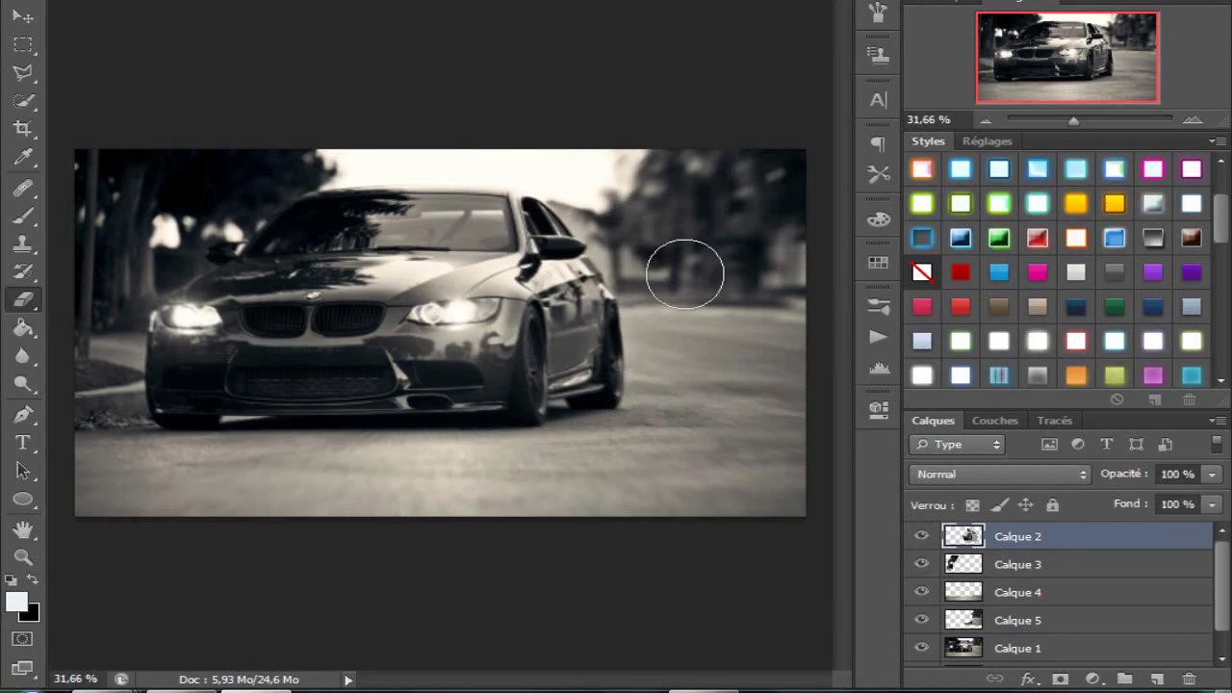
Step: Load the extra numbered brush set and pick a brush tip from it
right_click(676, 202)
click(971, 221)
click(750, 321)
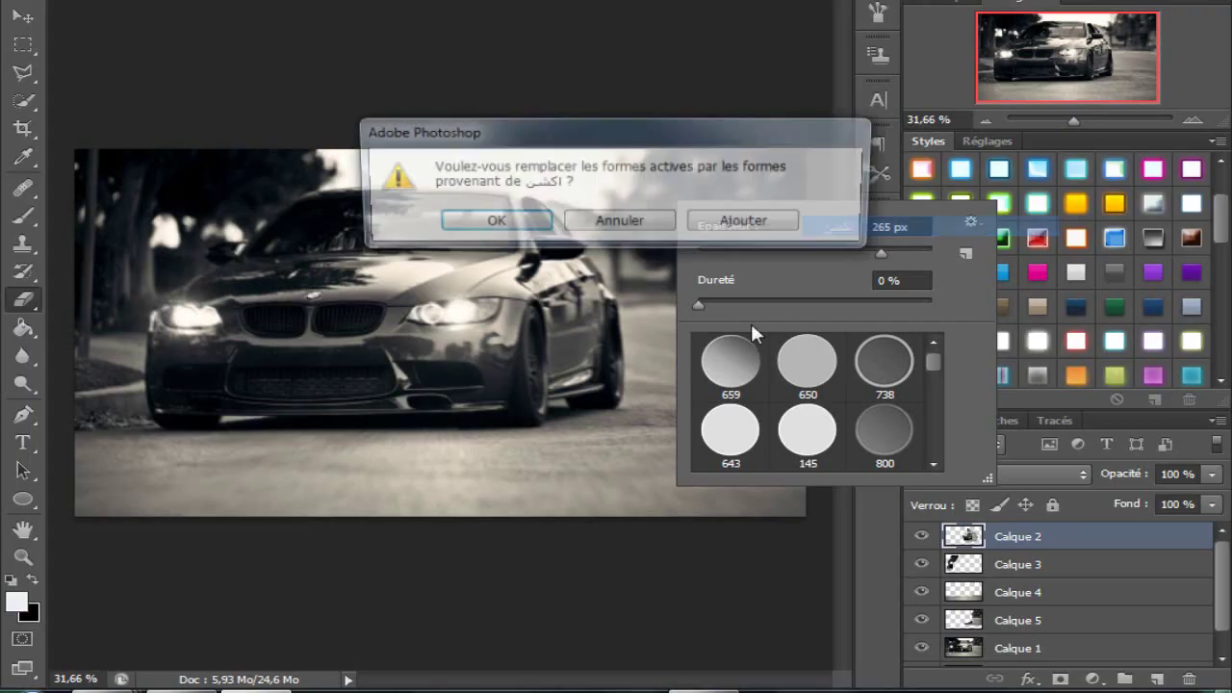
key(Escape)
click(970, 221)
click(178, 605)
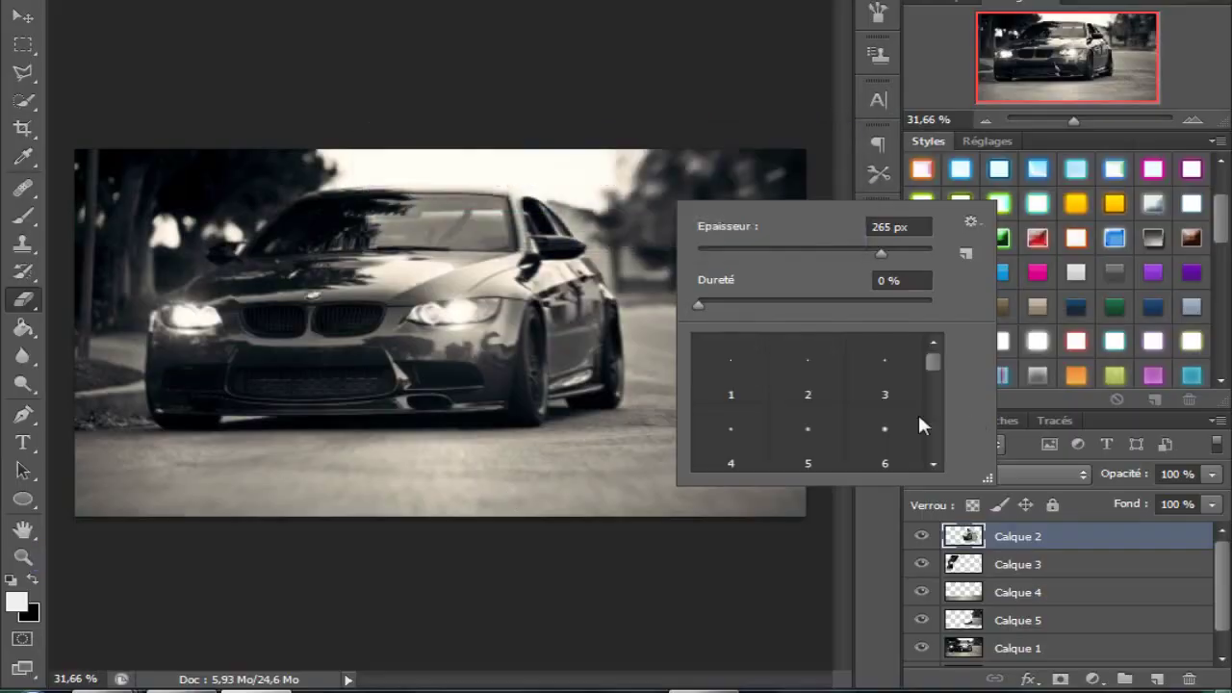
click(814, 385)
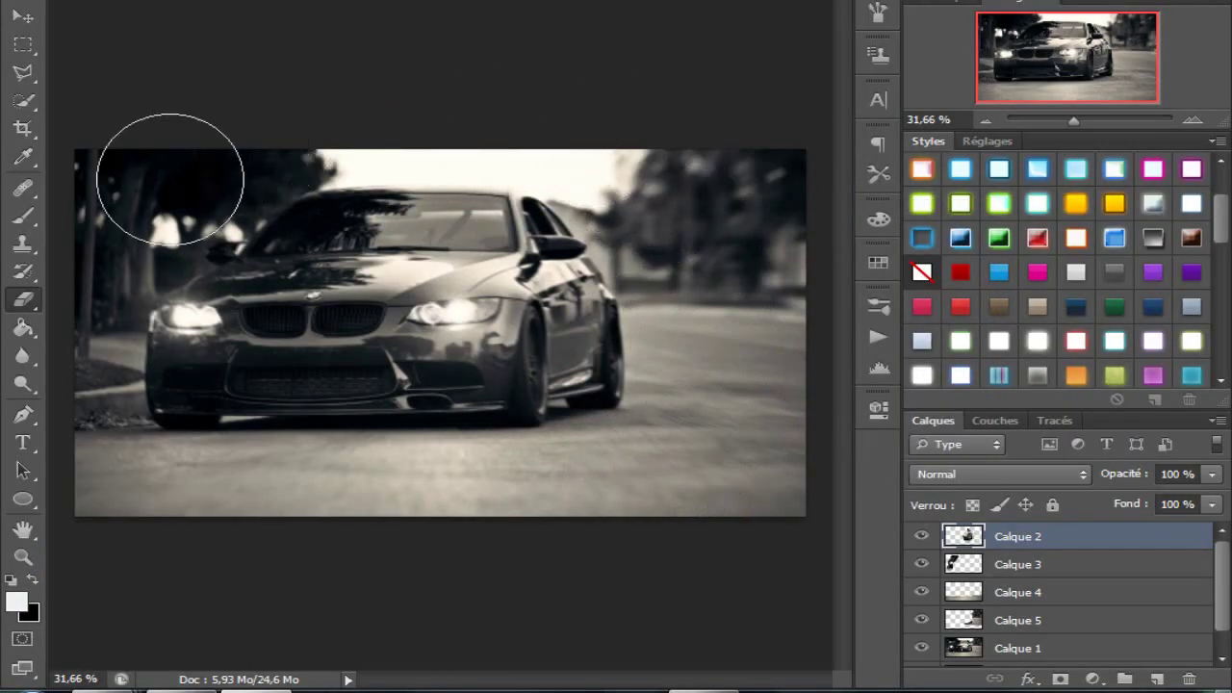
Step: Show Calque 3 and compare the car zoomed in with Calque 2 hidden and shown
click(922, 566)
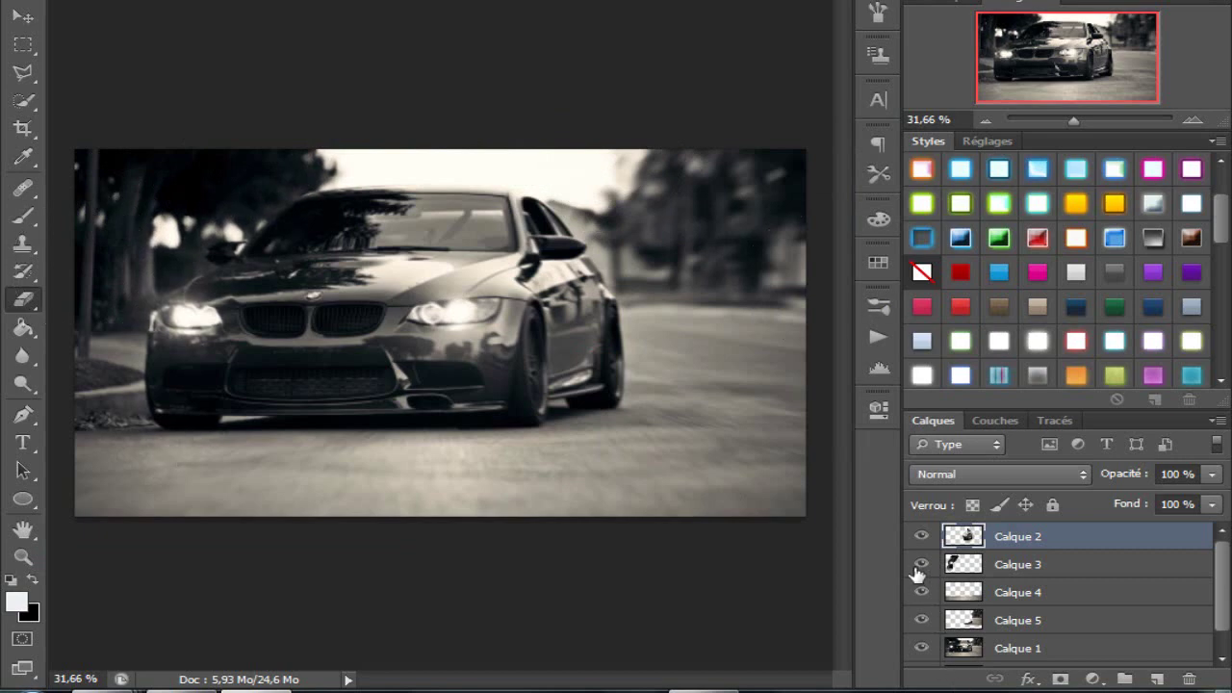
drag(1075, 120, 1083, 119)
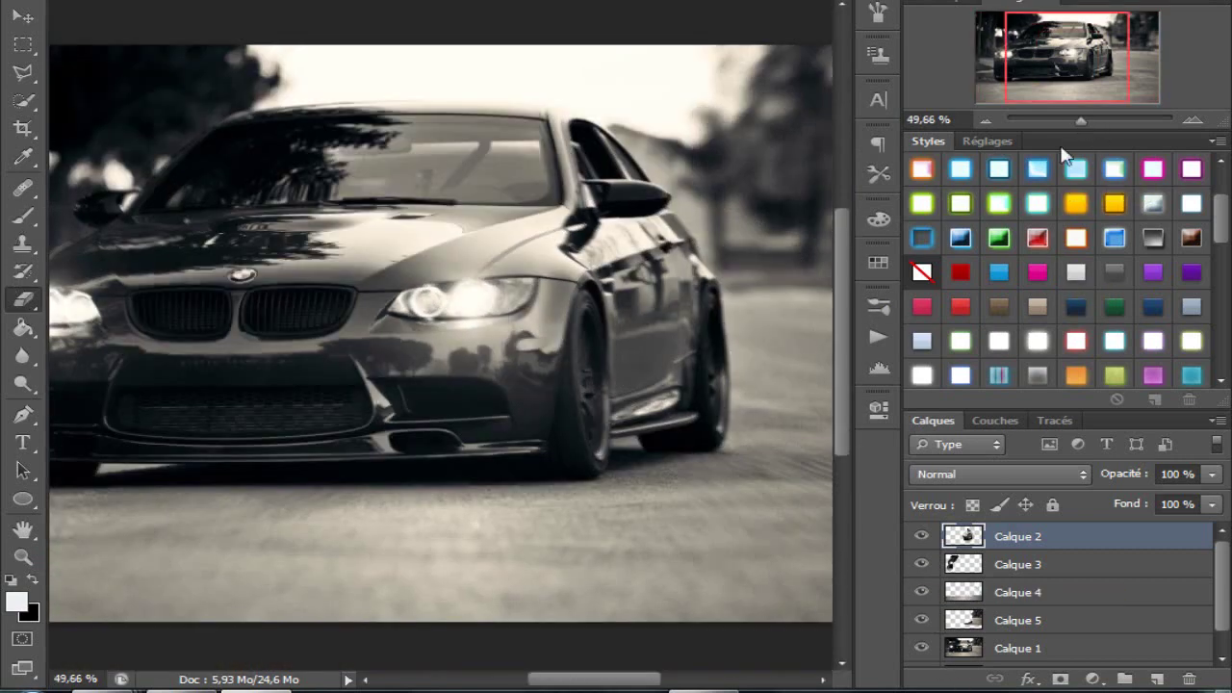
click(922, 536)
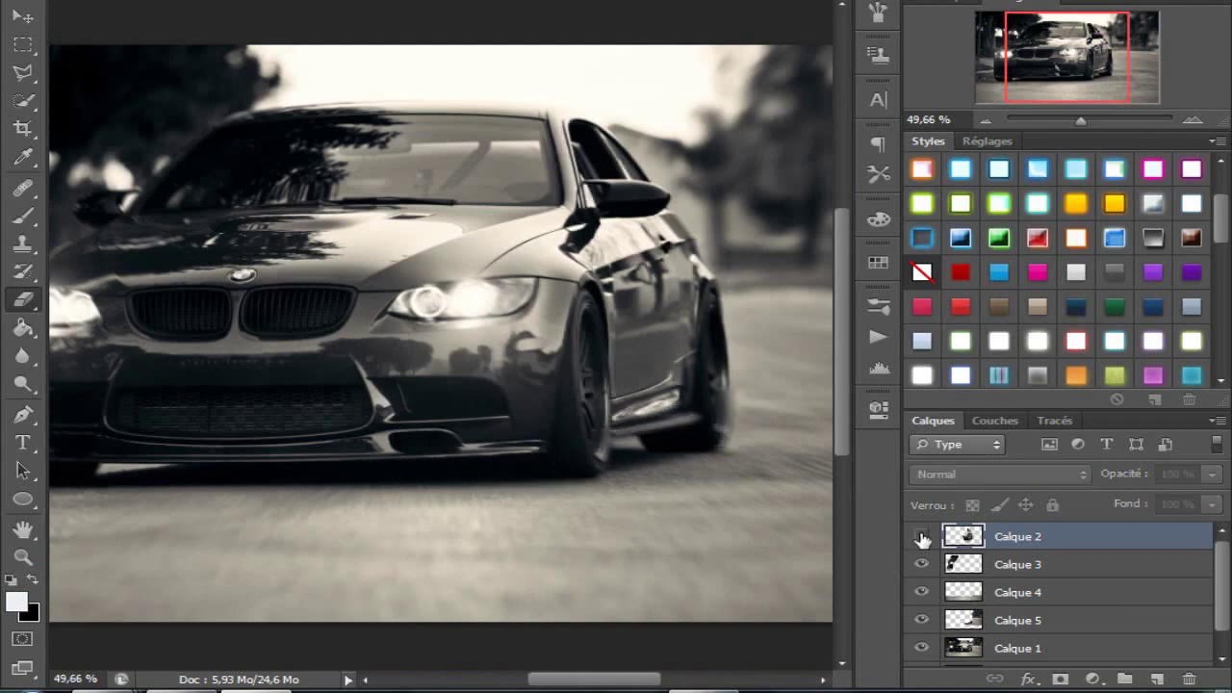
drag(1010, 51, 992, 53)
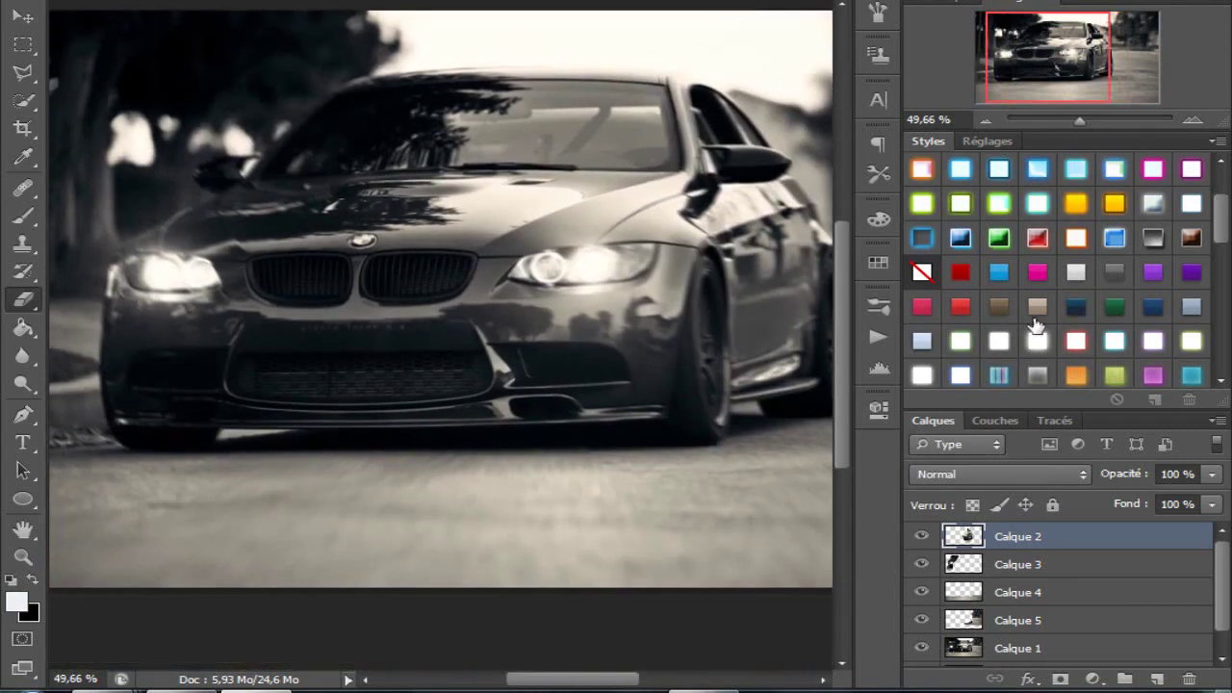
drag(1068, 122, 1074, 121)
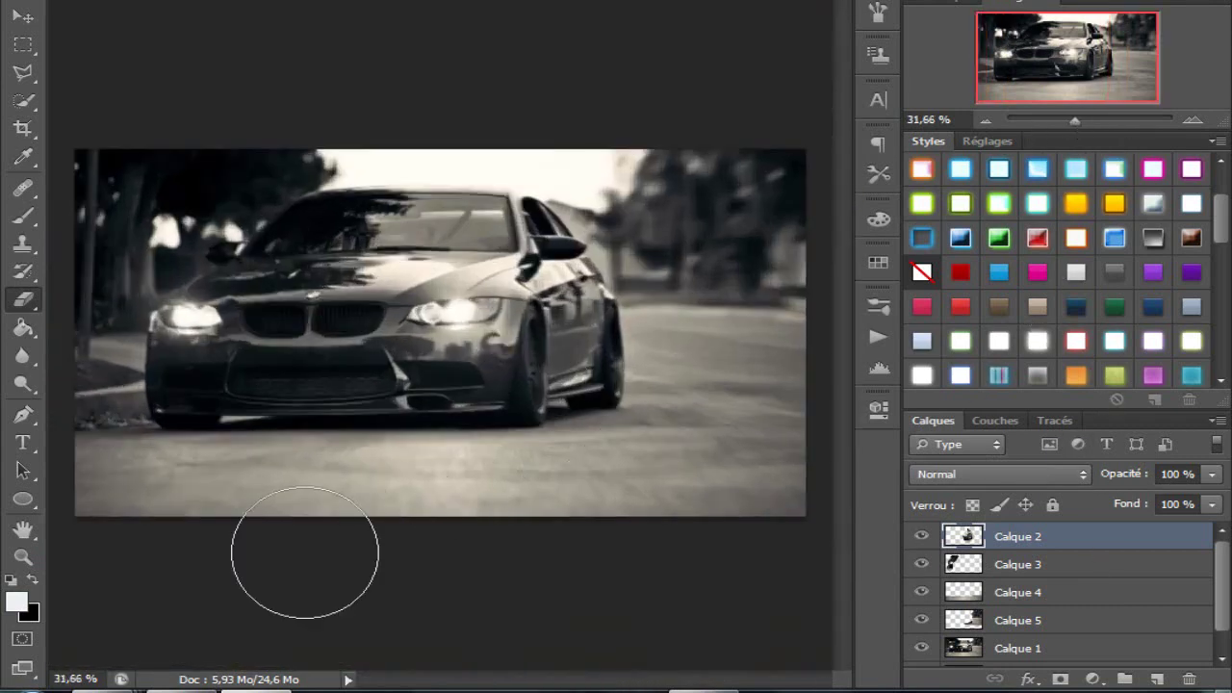
Step: Switch to the Brush with a bokeh tip on a new empty layer
right_click(23, 216)
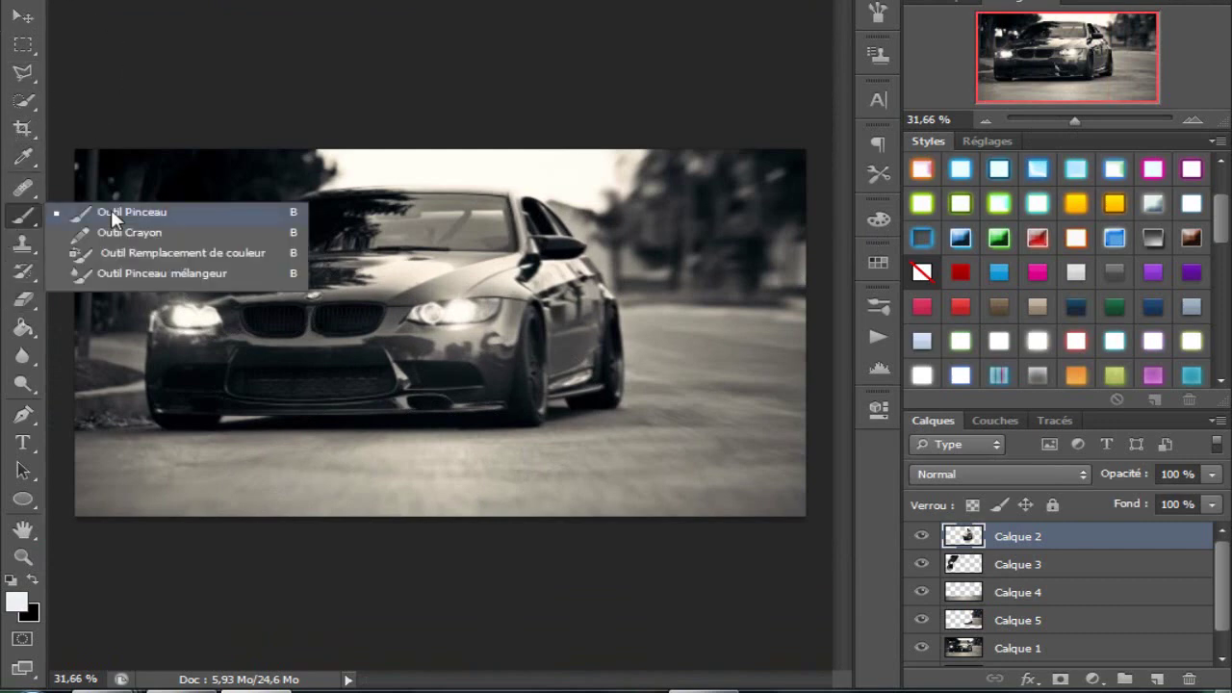
click(111, 209)
right_click(673, 289)
click(693, 206)
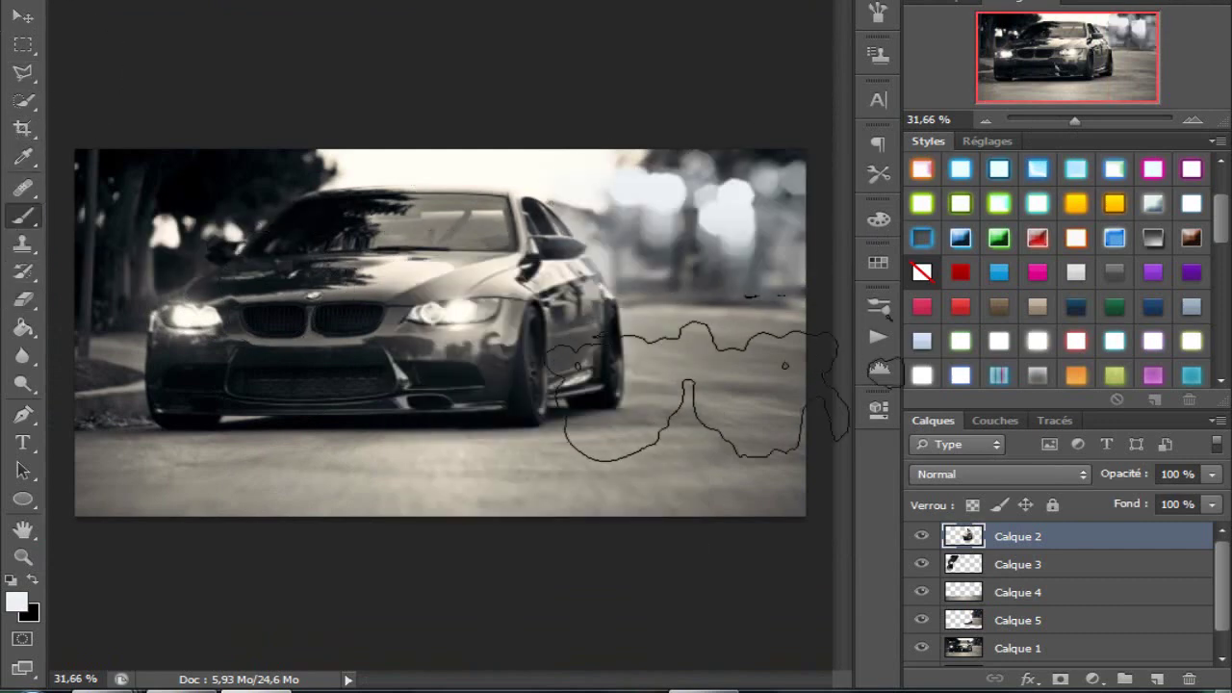
click(1158, 679)
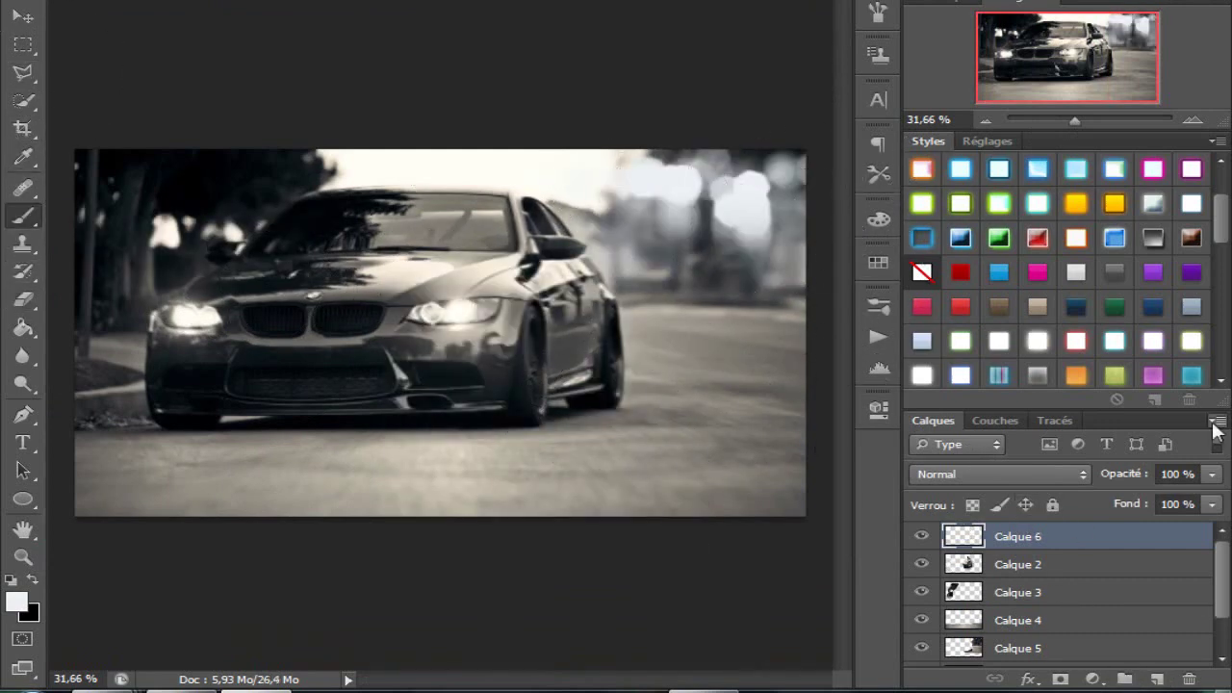
Step: Compare the painted bokeh via undo and redo, and preview lower layer opacity
key(ctrl+z)
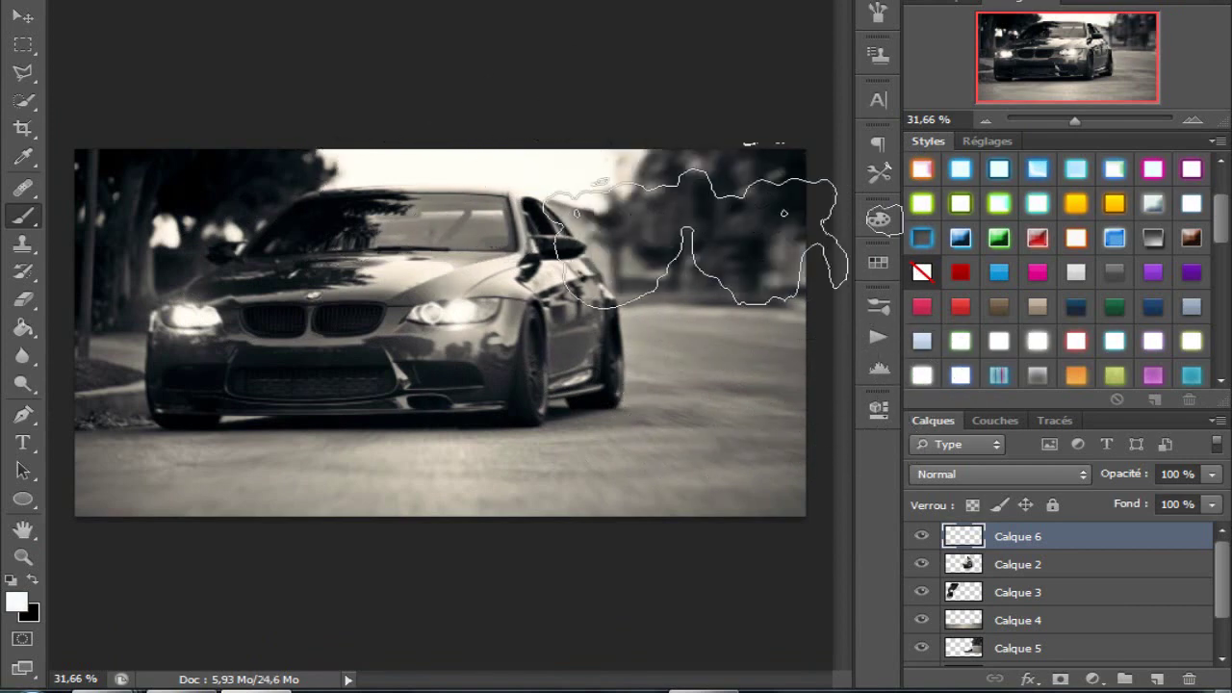
key(ctrl+z)
key(ctrl+alt+z)
key(ctrl+z)
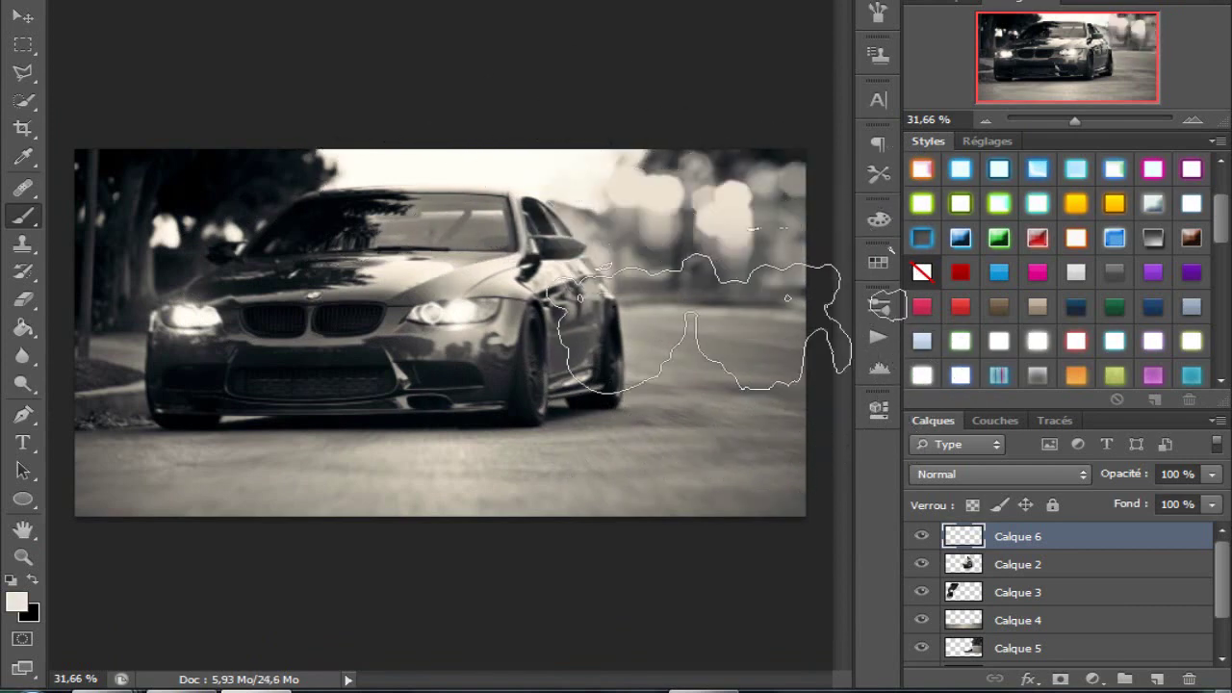
drag(1212, 475, 1211, 499)
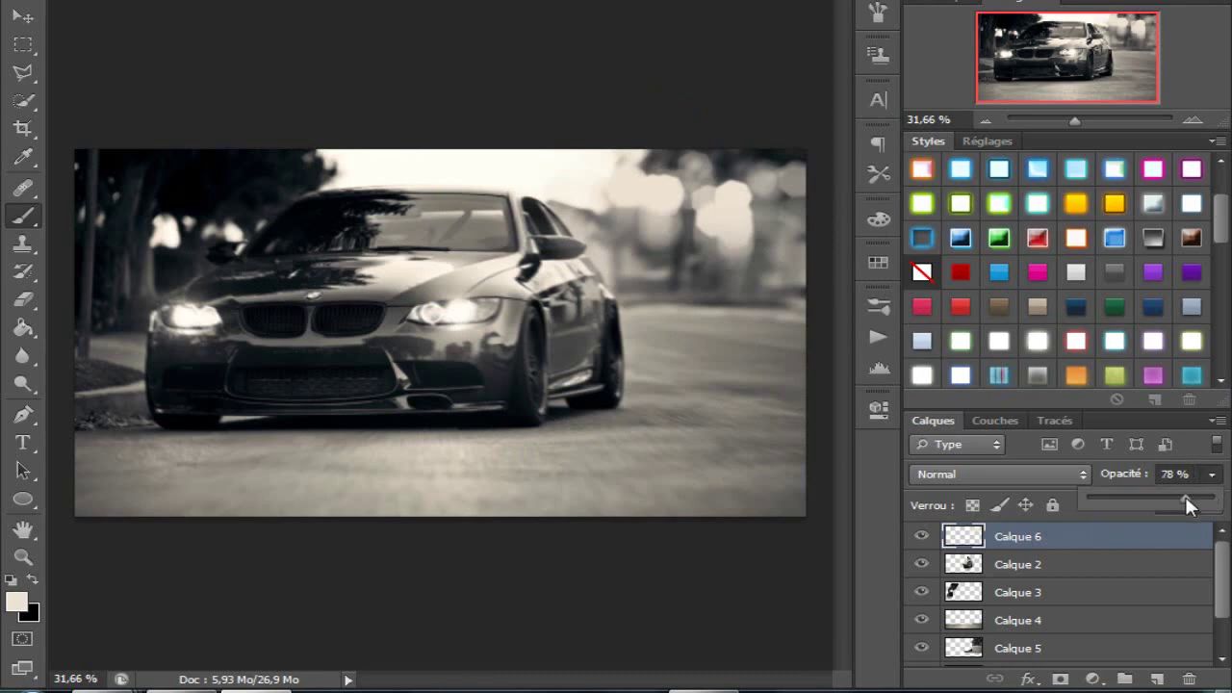
Step: Give the bokeh layer a white glowing style preset
click(1038, 342)
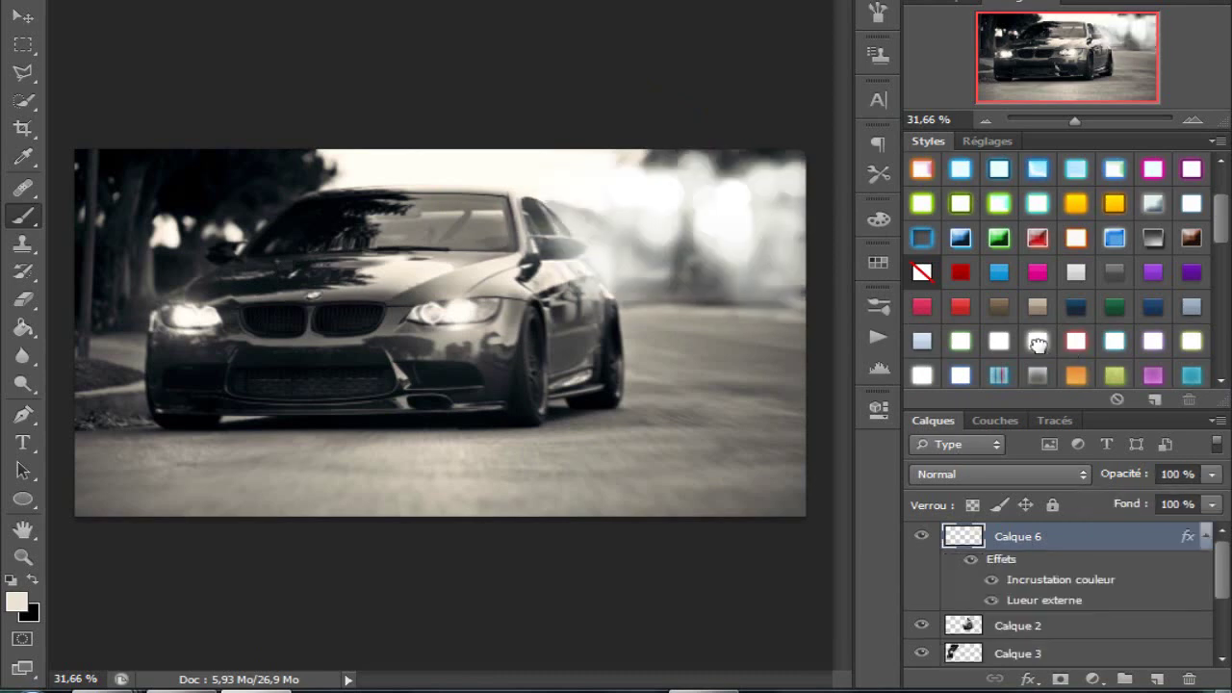
click(1117, 342)
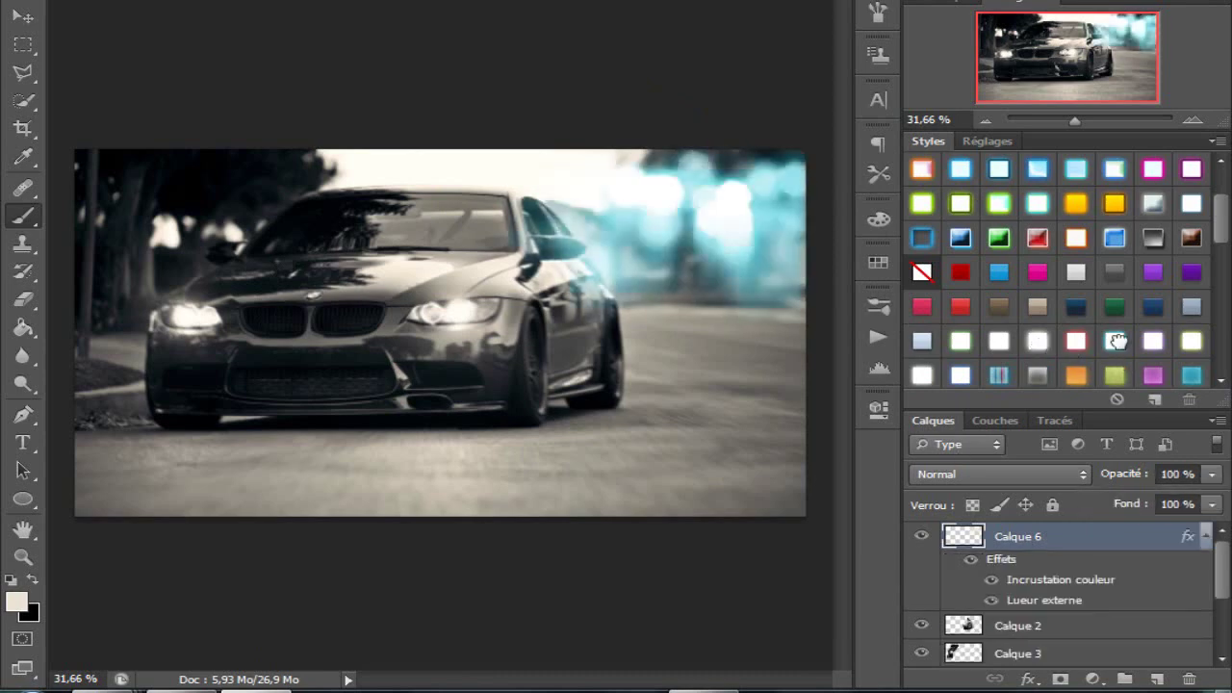
click(962, 375)
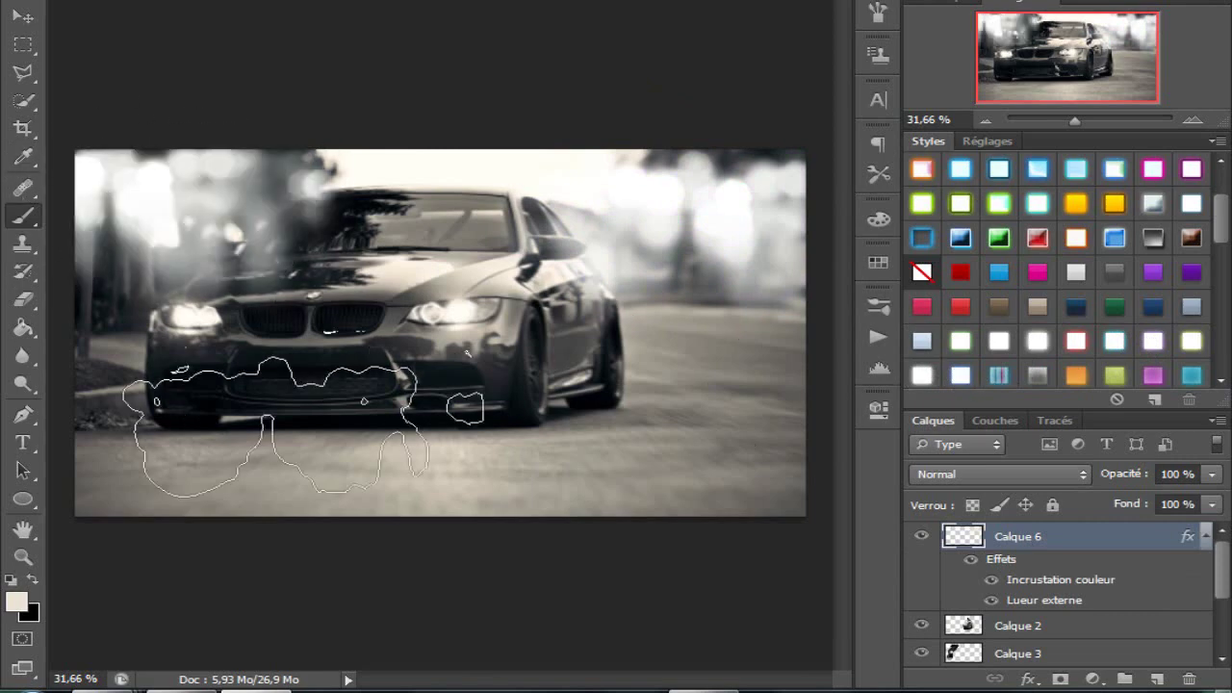
Step: Switch to the Eraser and set the bokeh layer back to 100% opacity
right_click(23, 299)
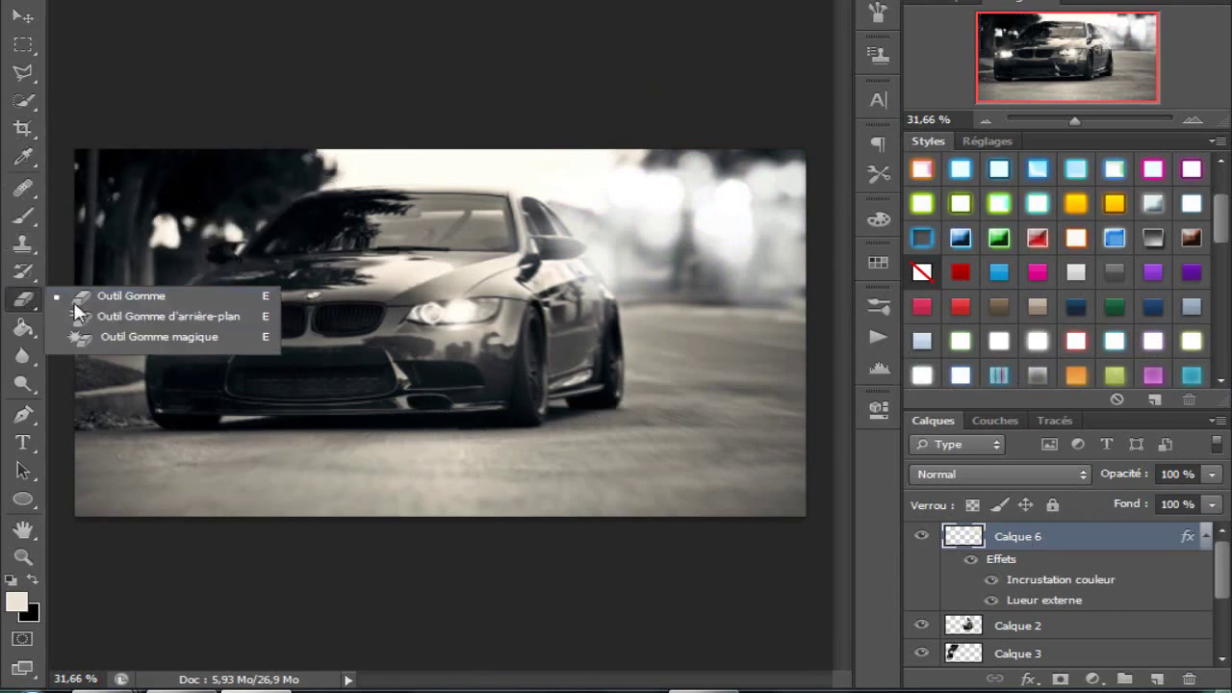
click(87, 284)
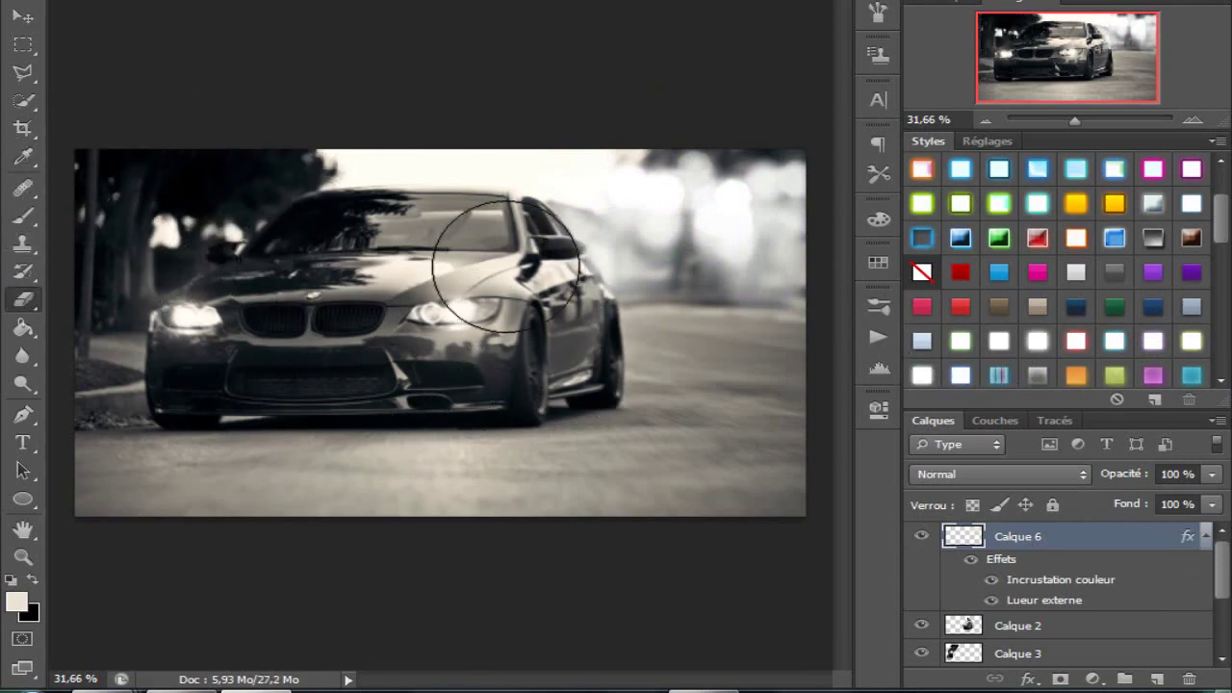
click(1212, 473)
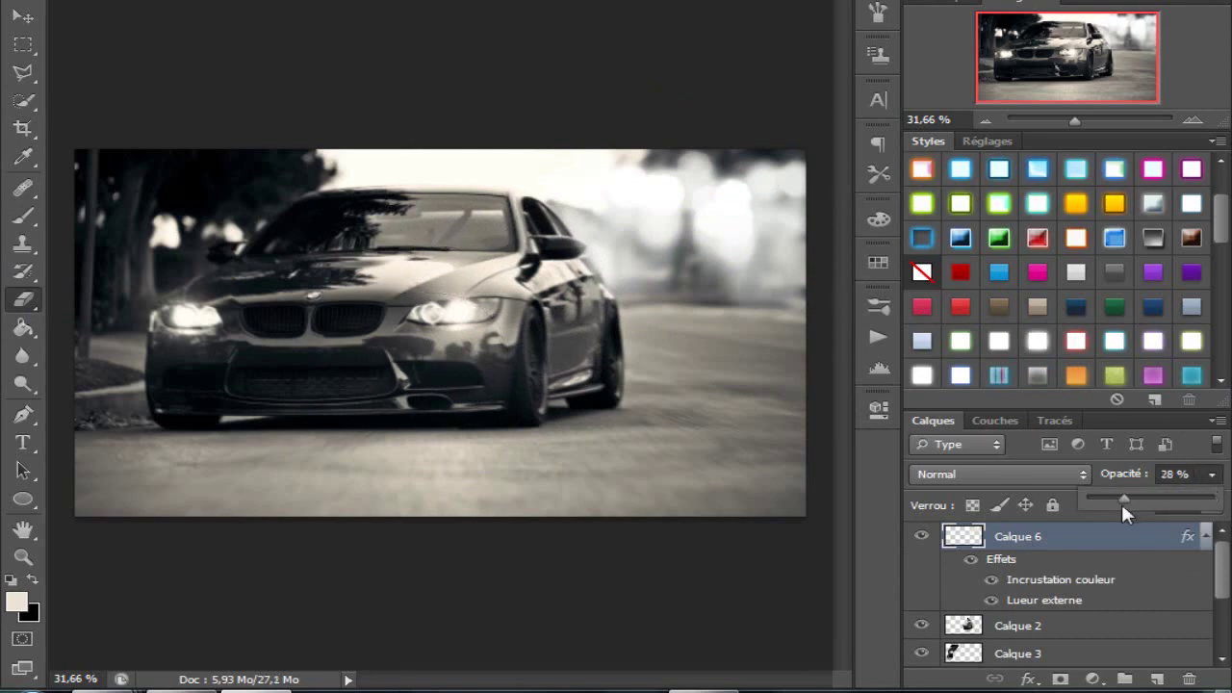
drag(1123, 506, 1221, 500)
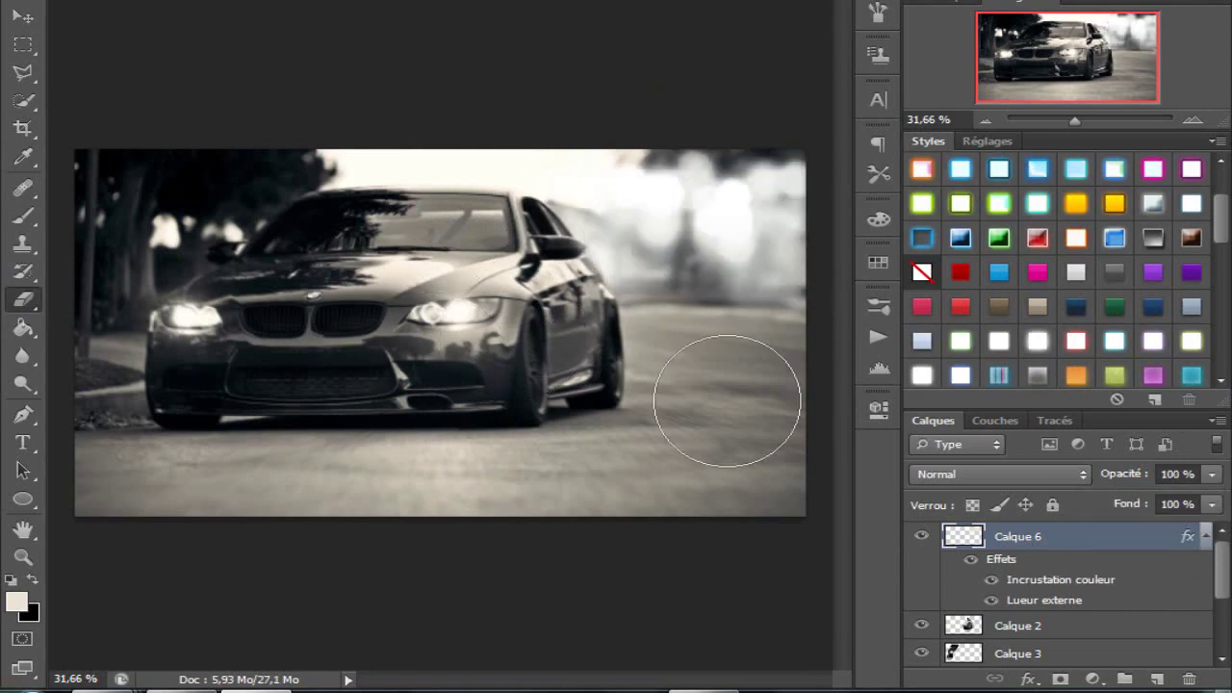
Step: Erase bokeh over the road and right background with a large 0%-hardness soft tip
right_click(610, 316)
drag(869, 476, 869, 539)
click(825, 479)
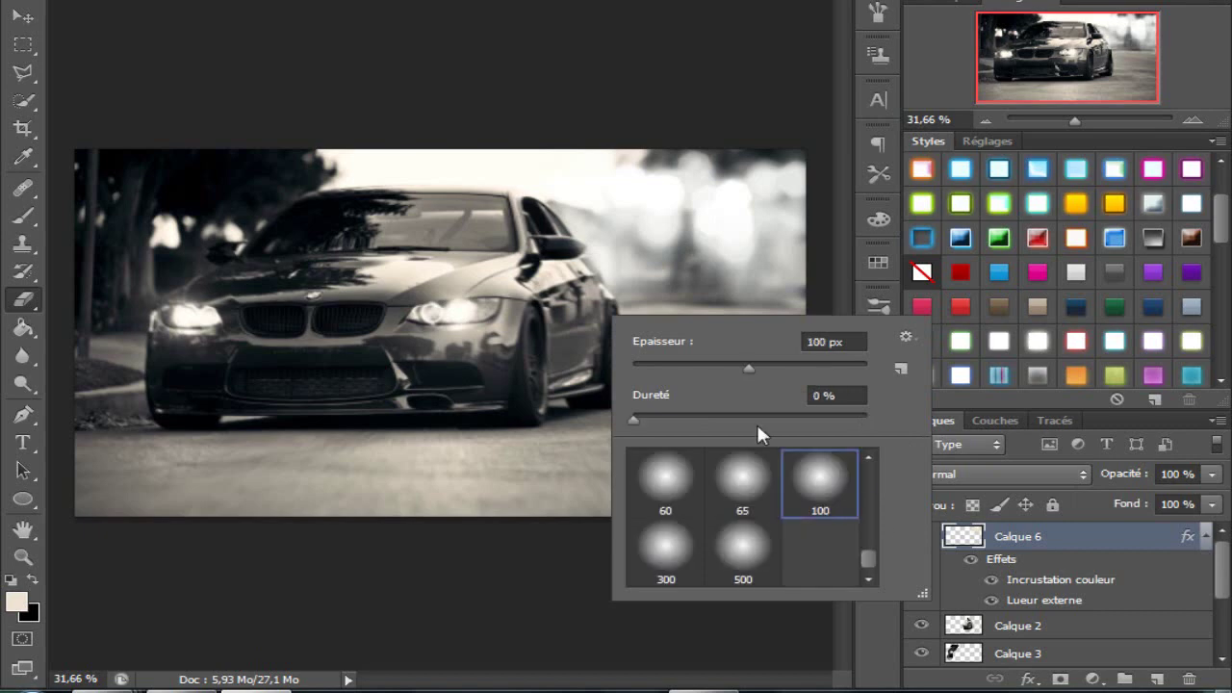
mouse_move(768, 360)
mouse_down()
mouse_move(682, 413)
mouse_move(591, 206)
mouse_move(626, 453)
mouse_move(426, 439)
mouse_up()
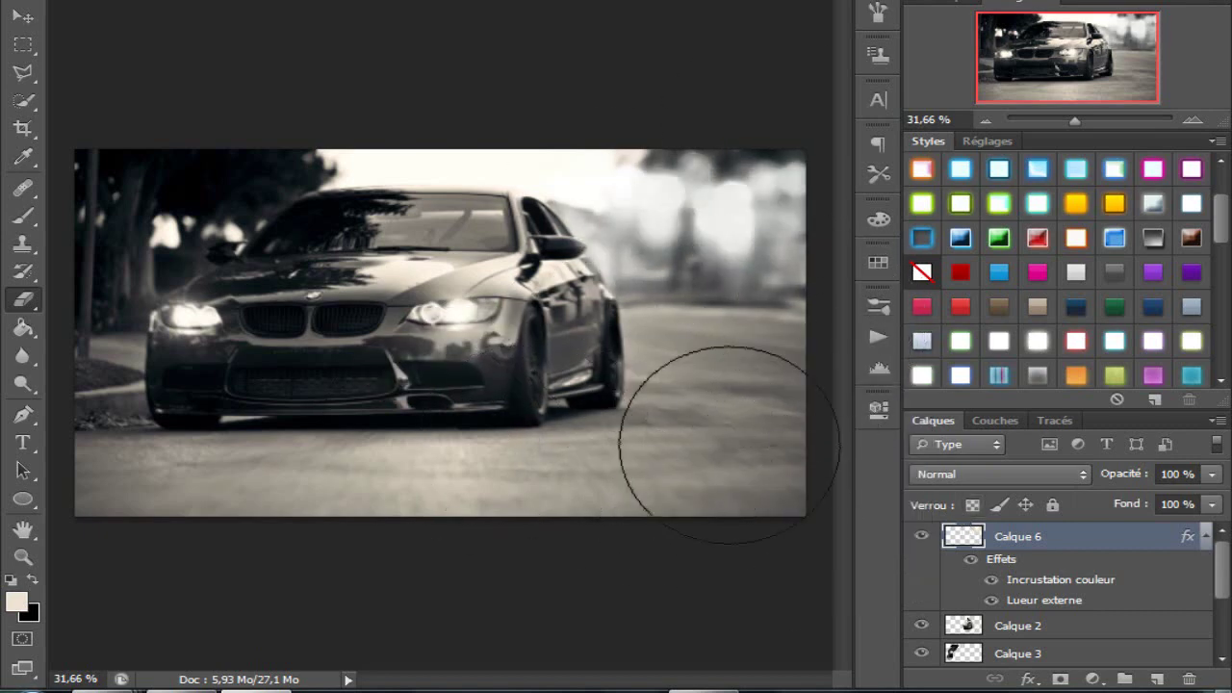
drag(1074, 120, 1087, 121)
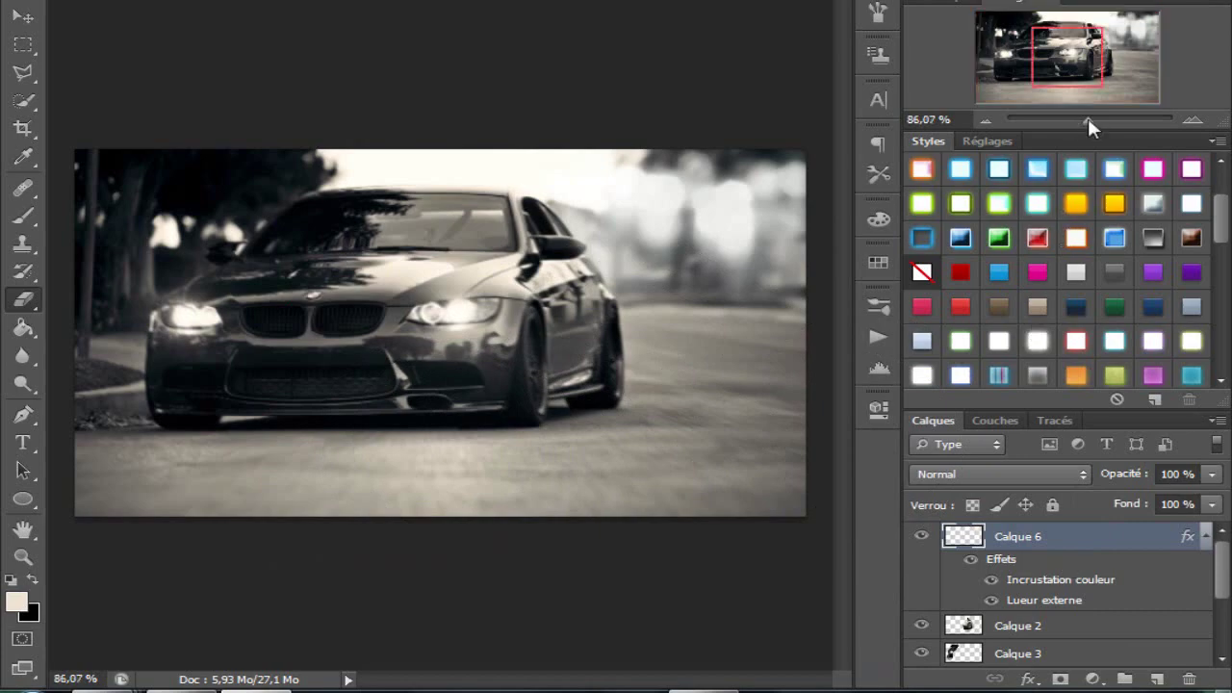
drag(1063, 34, 1044, 18)
drag(1080, 121, 1075, 121)
right_click(1031, 541)
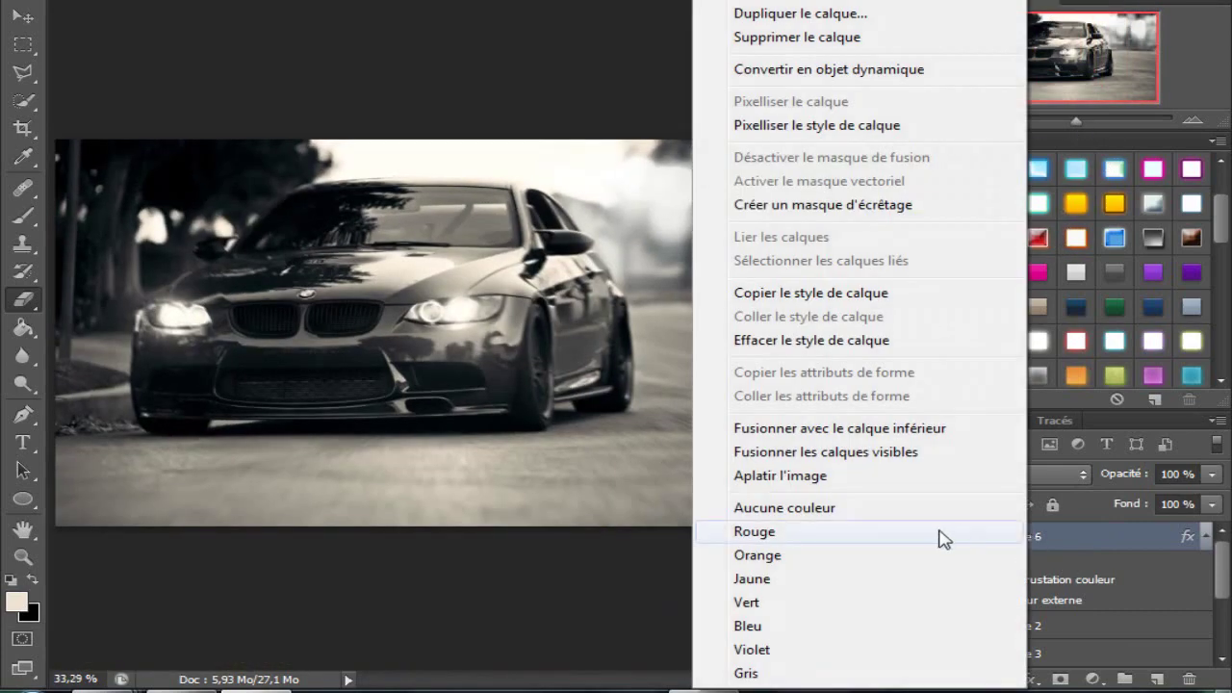
key(Escape)
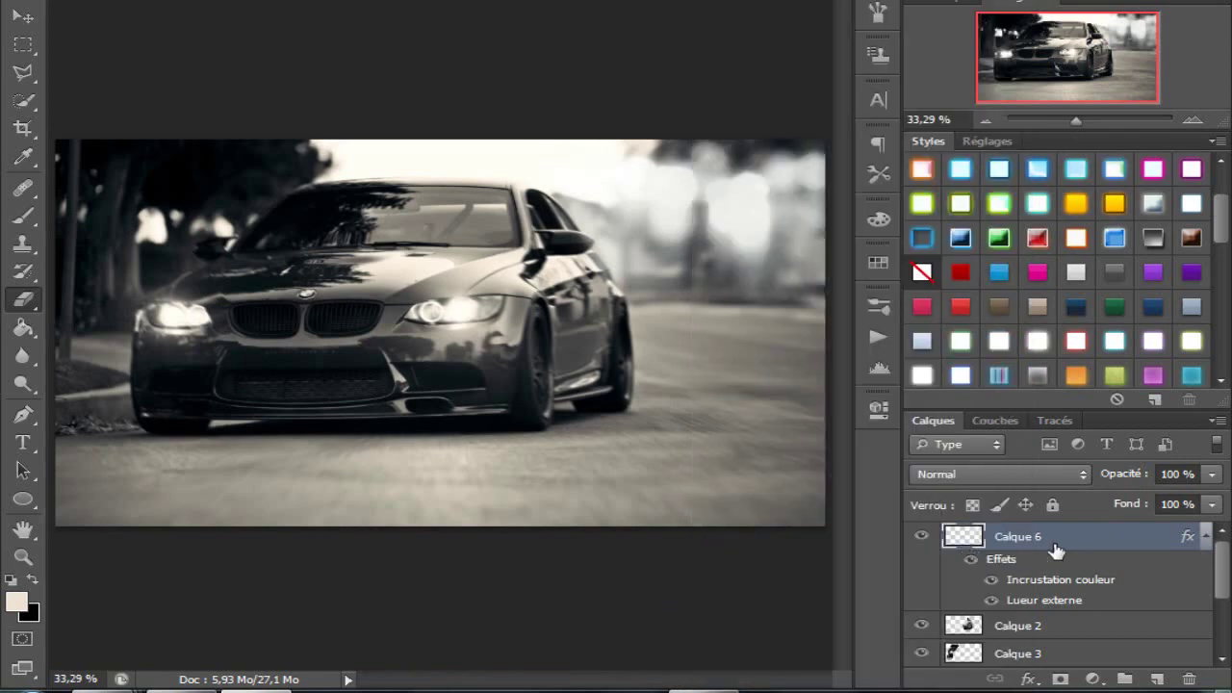
Step: Flatten the image, discarding hidden layers, and duplicate the background to Calque 1
right_click(1054, 549)
click(880, 481)
key(Return)
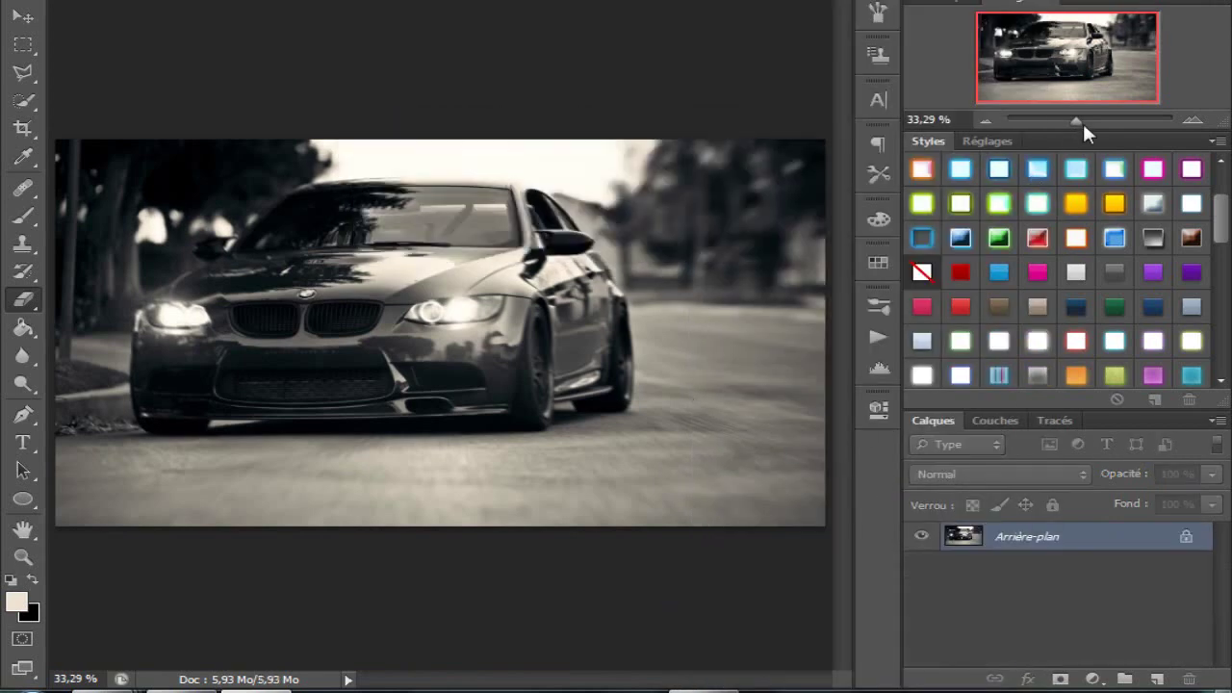
key(ctrl+j)
Step: Zoom in and start a Polygonal Lasso outline on the car
drag(1096, 120, 1082, 124)
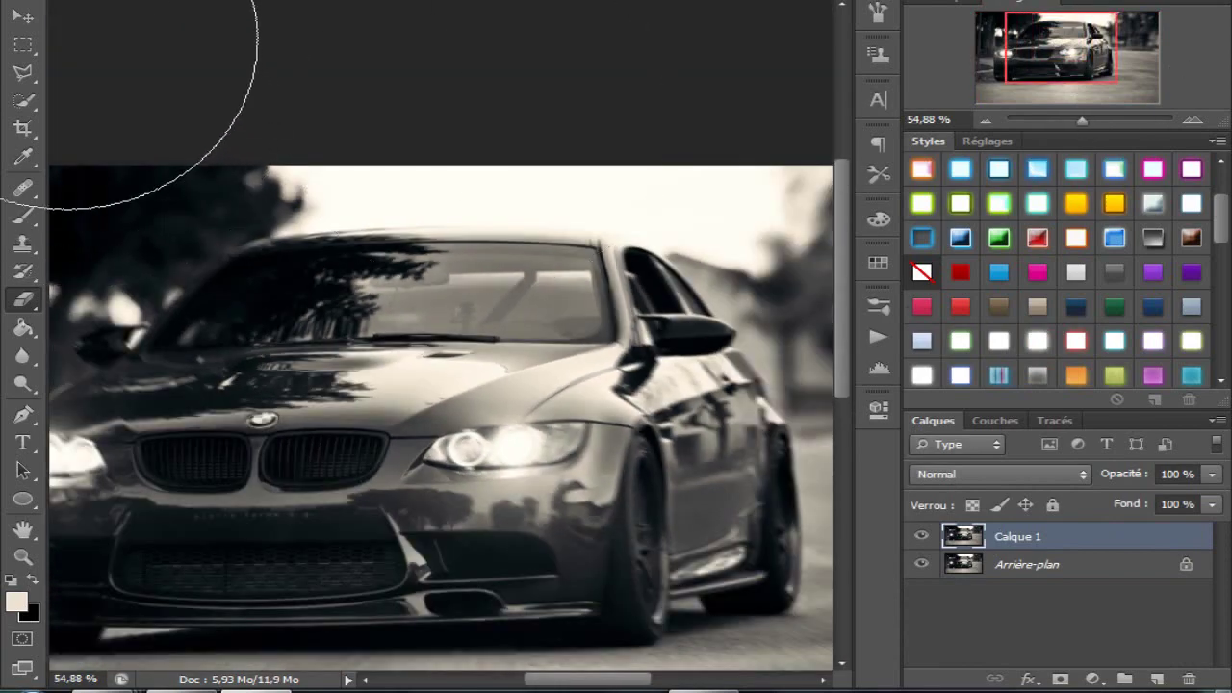
click(24, 71)
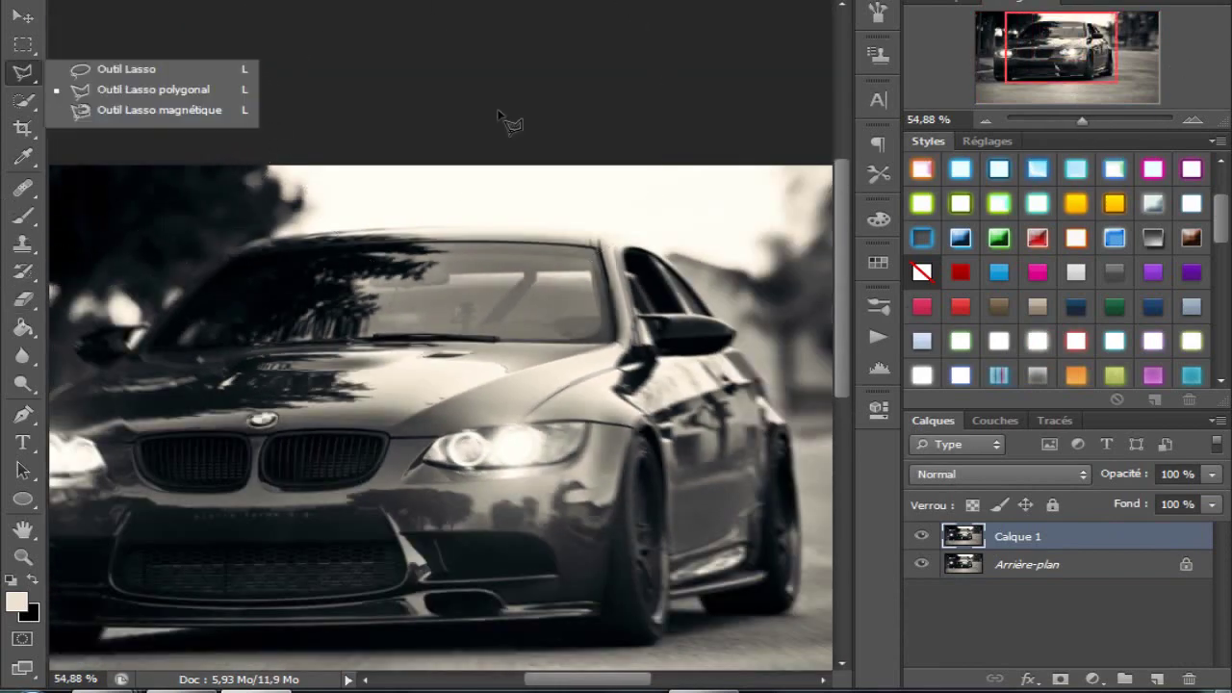
click(245, 256)
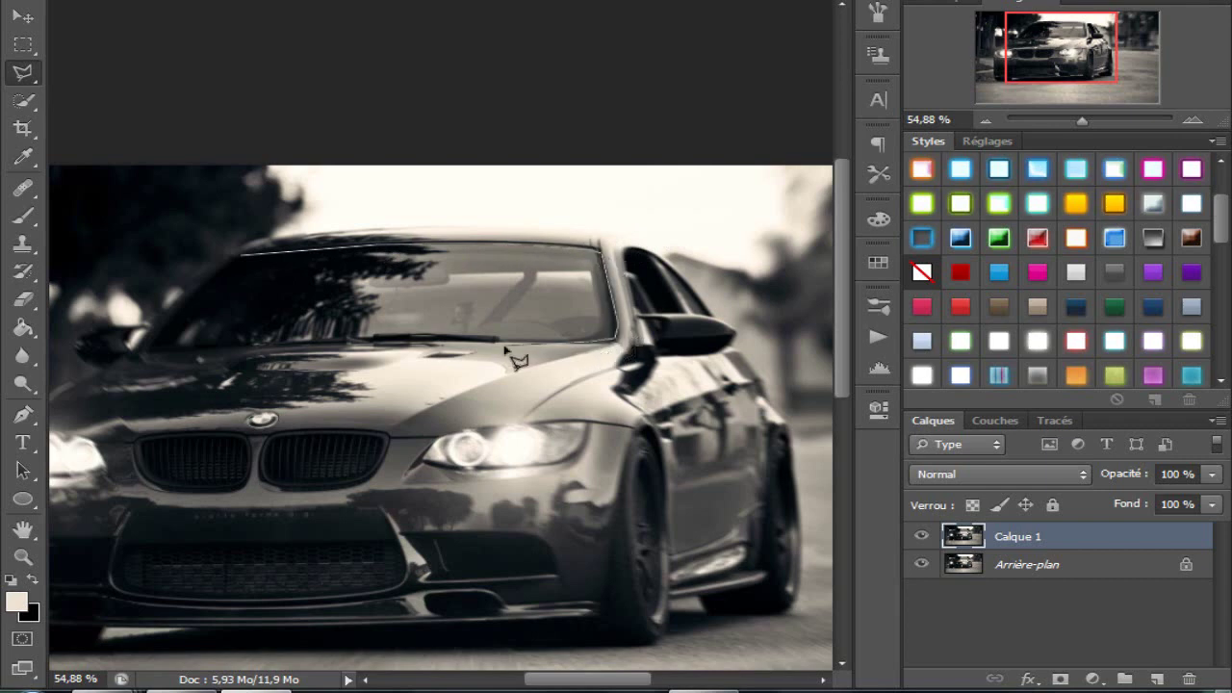
Step: Copy the windshield selection to its own layer and lower its lightness to -79
click(231, 277)
key(ctrl+j)
key(ctrl+u)
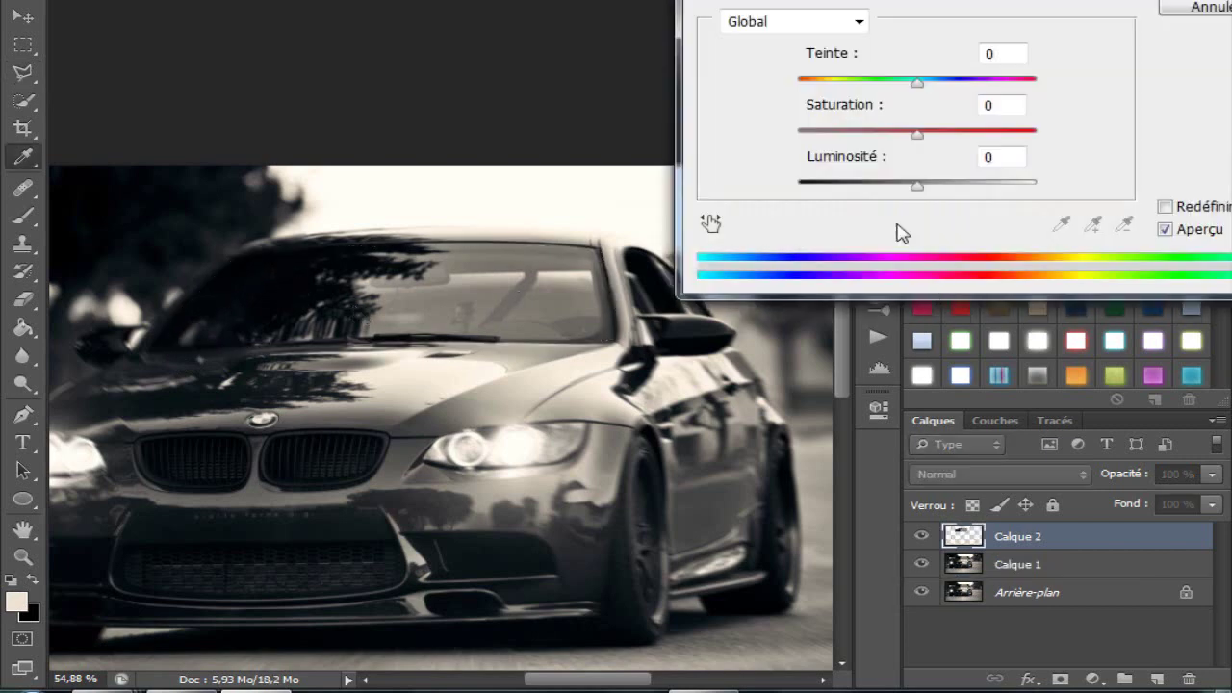
drag(917, 185, 828, 210)
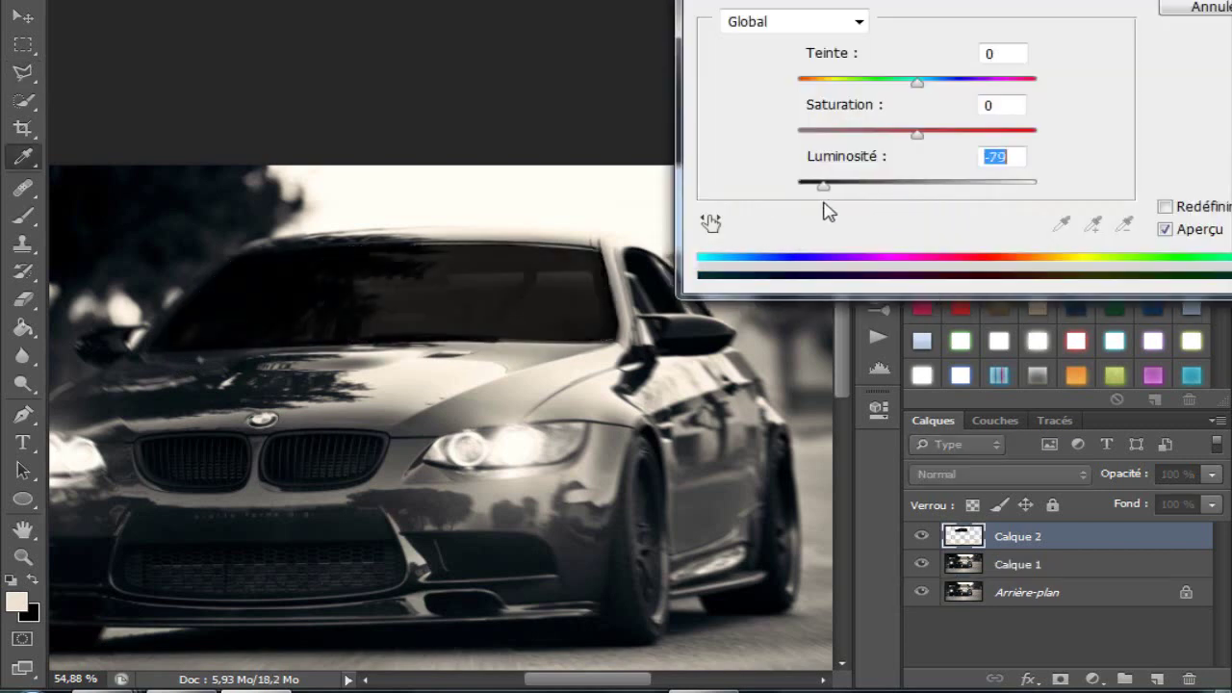
key(Return)
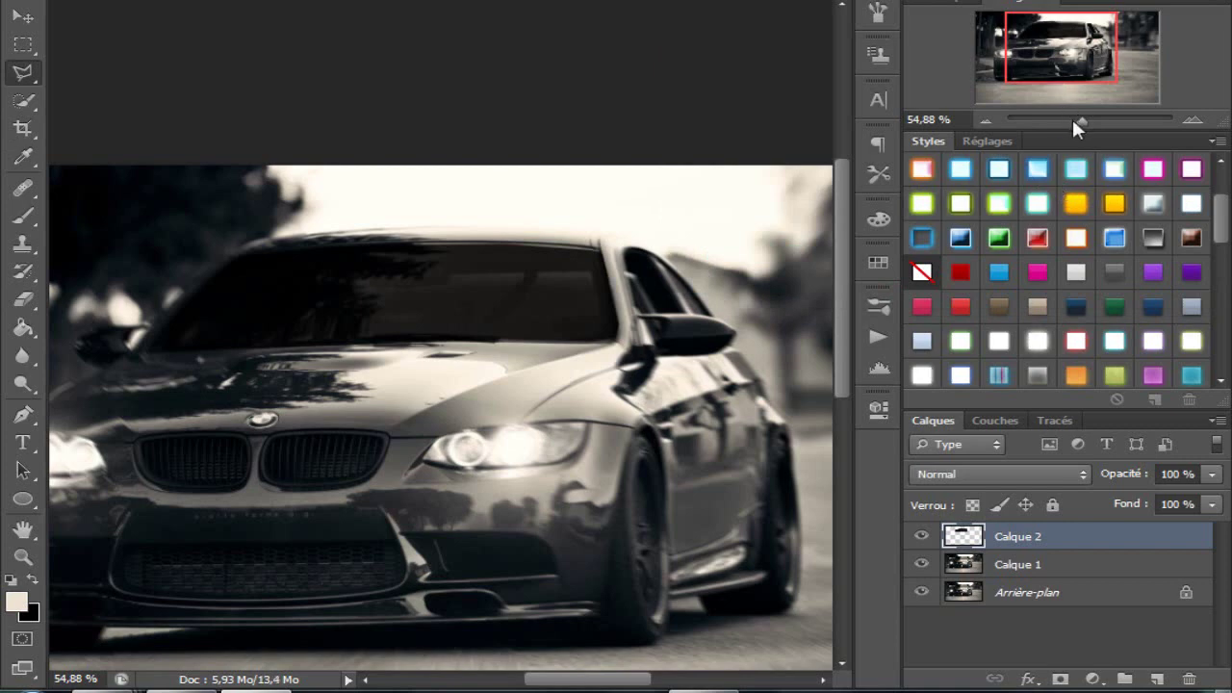
Step: Shift the windshield's midtones toward cyan (-24) with Color Balance
click(1074, 121)
key(ctrl+b)
drag(847, 75, 820, 82)
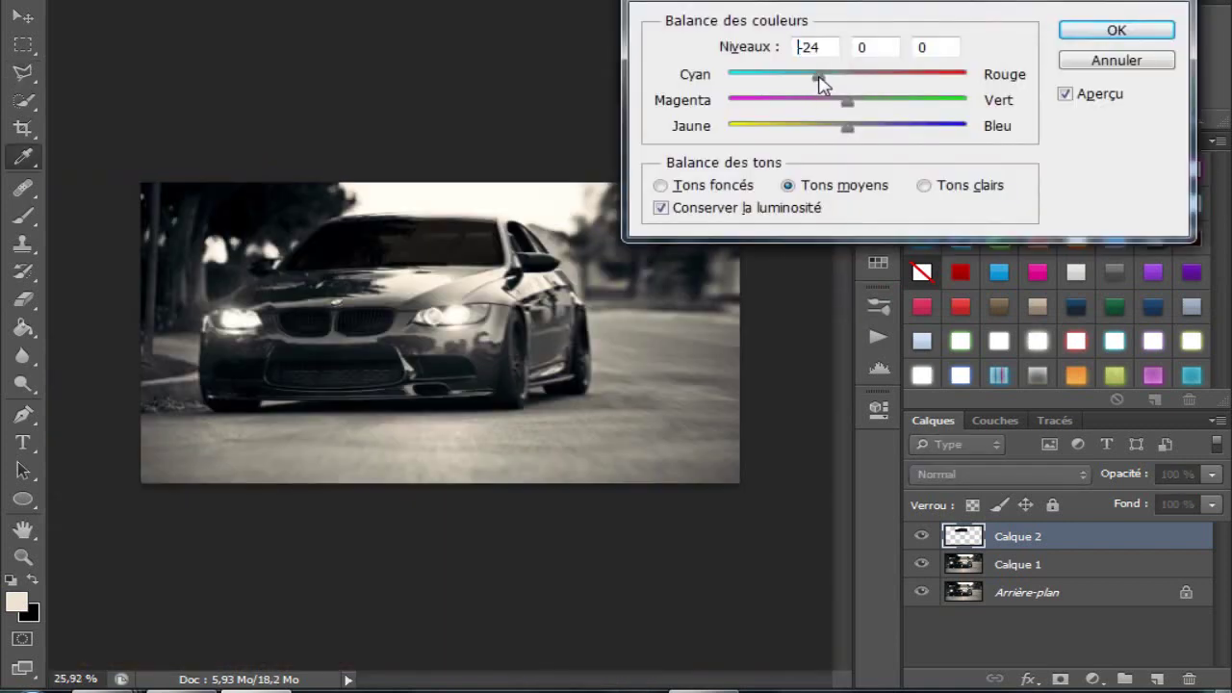
key(Return)
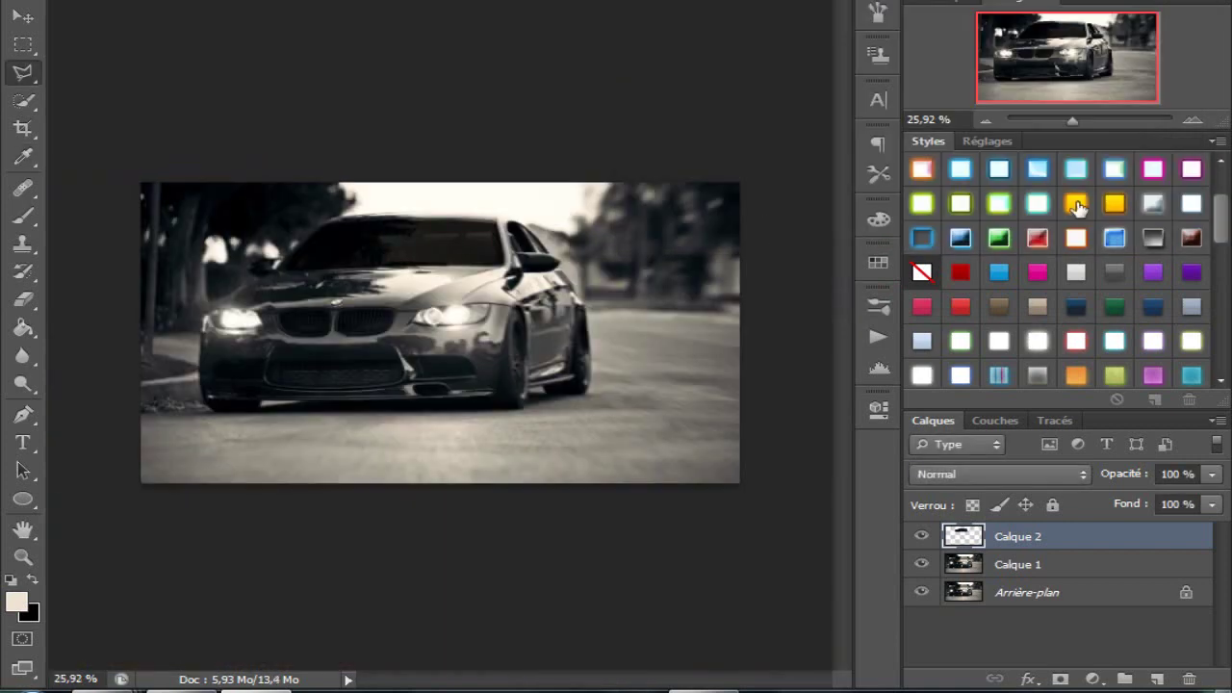
Step: Compare the windshield layer on and off, then deepen its shadows with Levels
click(927, 545)
click(927, 545)
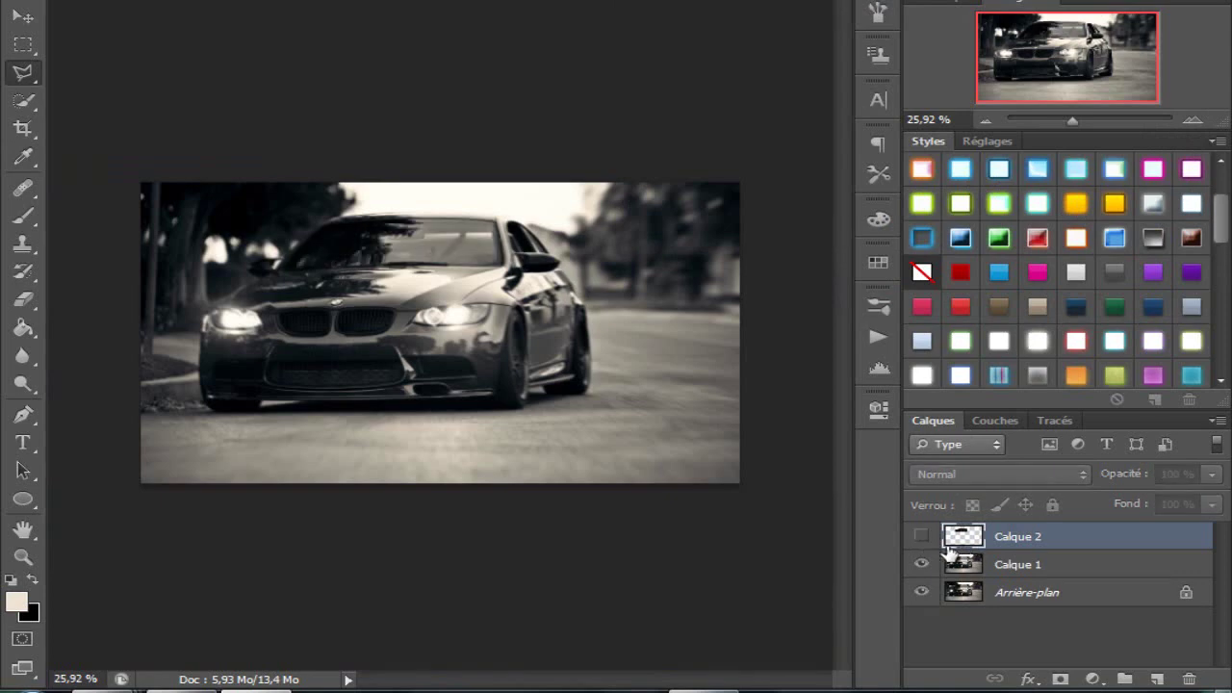
click(922, 536)
key(ctrl+l)
mouse_move(765, 252)
mouse_down()
mouse_move(815, 252)
mouse_move(767, 255)
mouse_up()
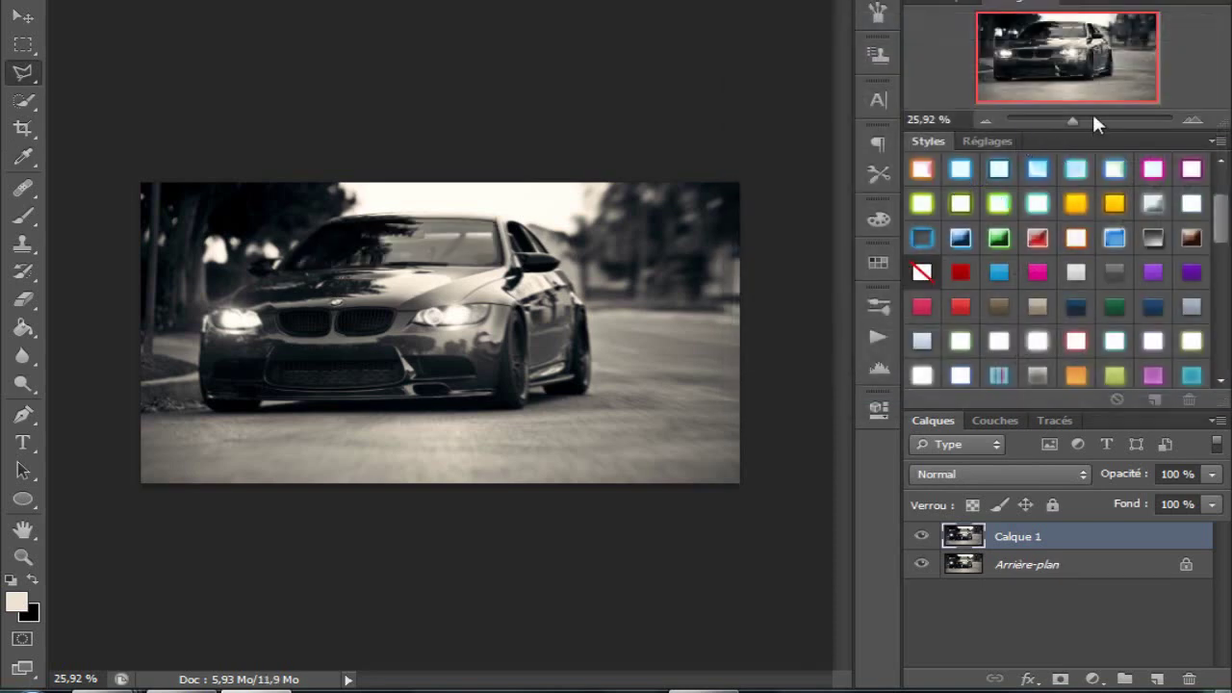
Step: Add a 105 mm lens flare at 121% brightness to the first headlight
click(1095, 121)
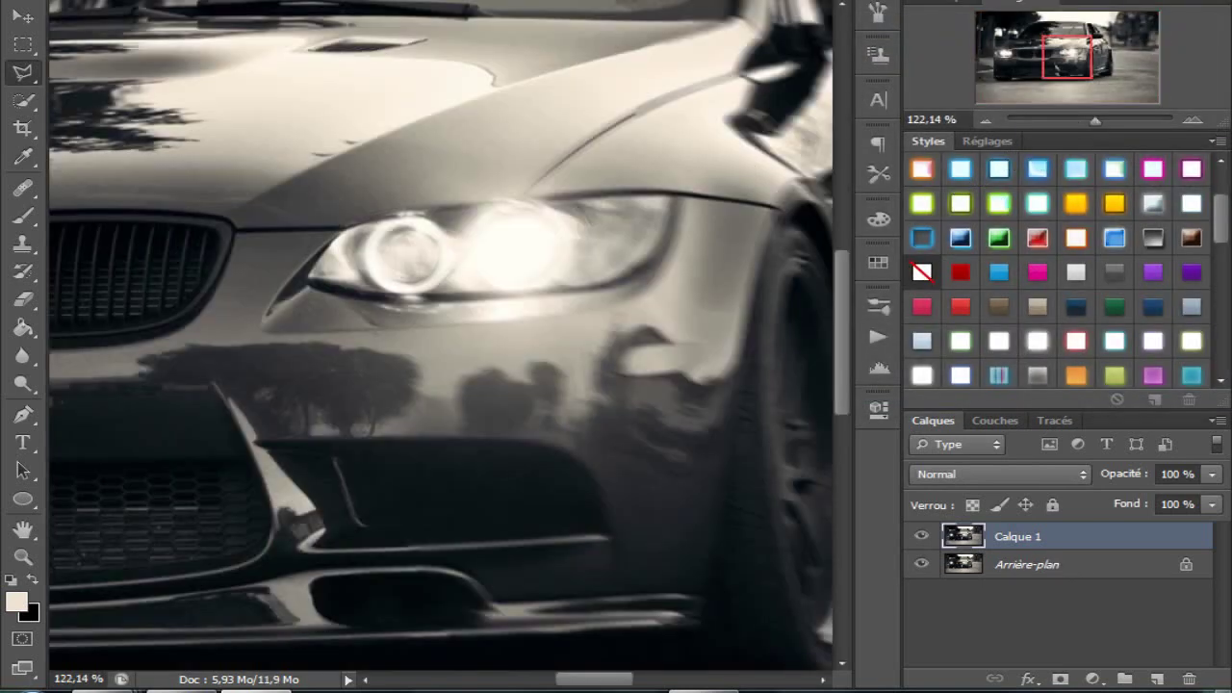
click(462, 2)
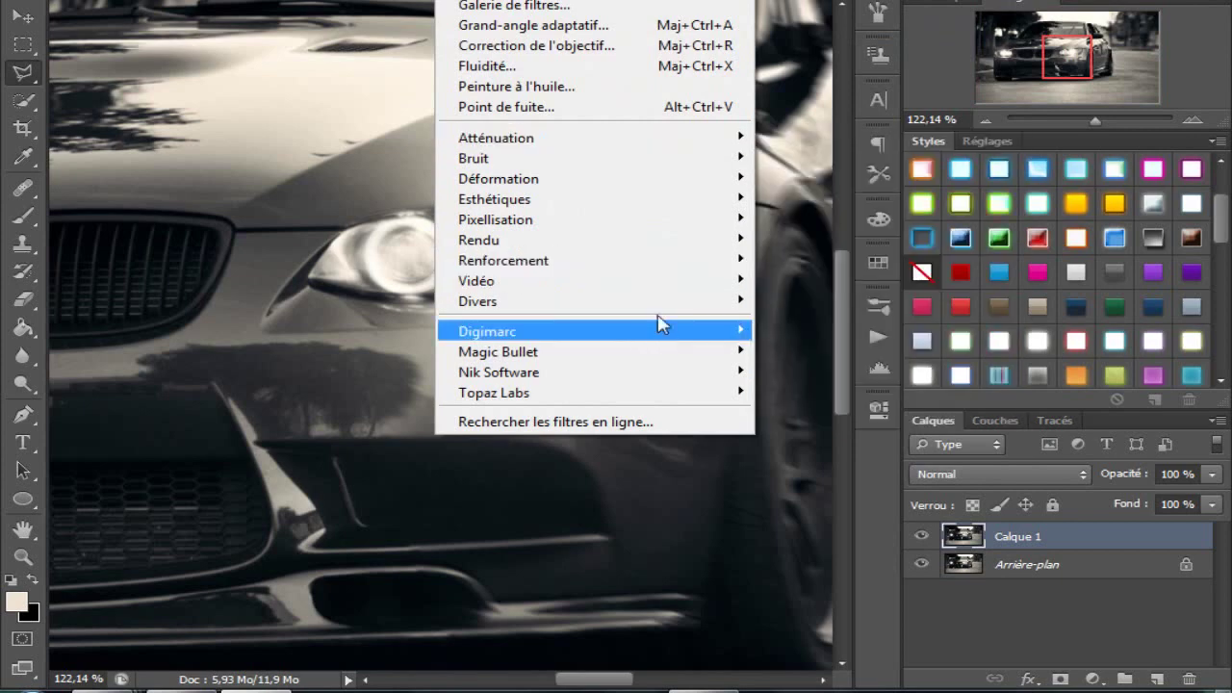
mouse_move(478, 239)
click(813, 277)
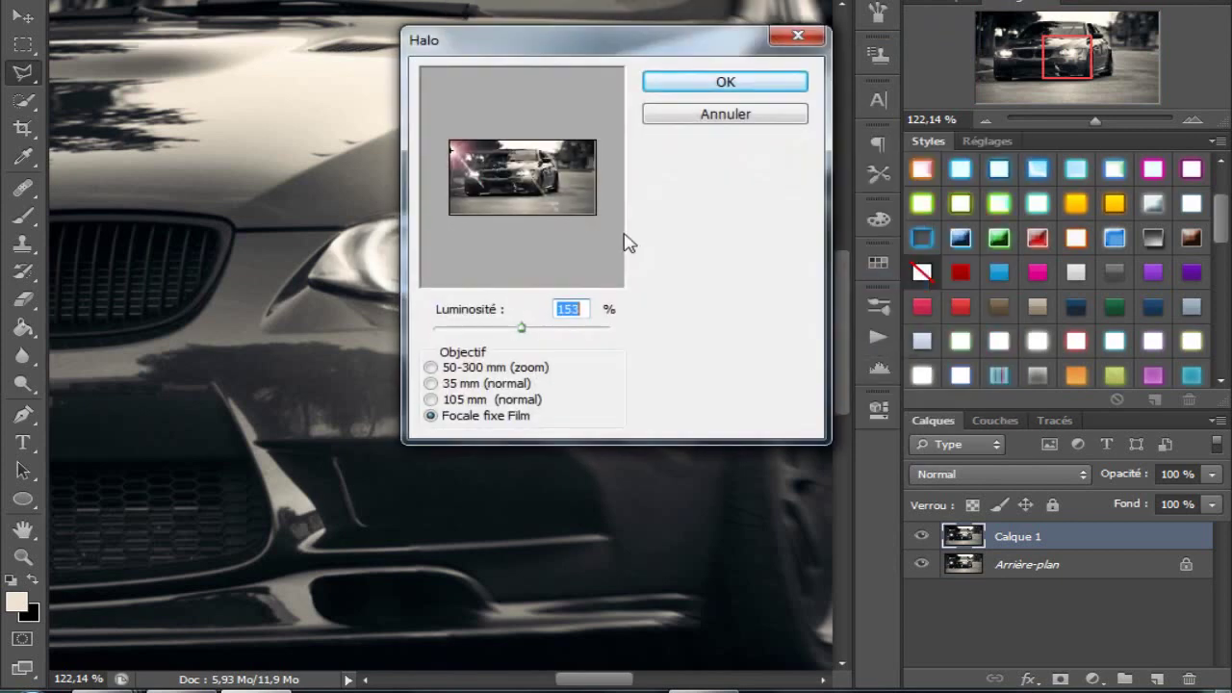
click(526, 173)
click(430, 367)
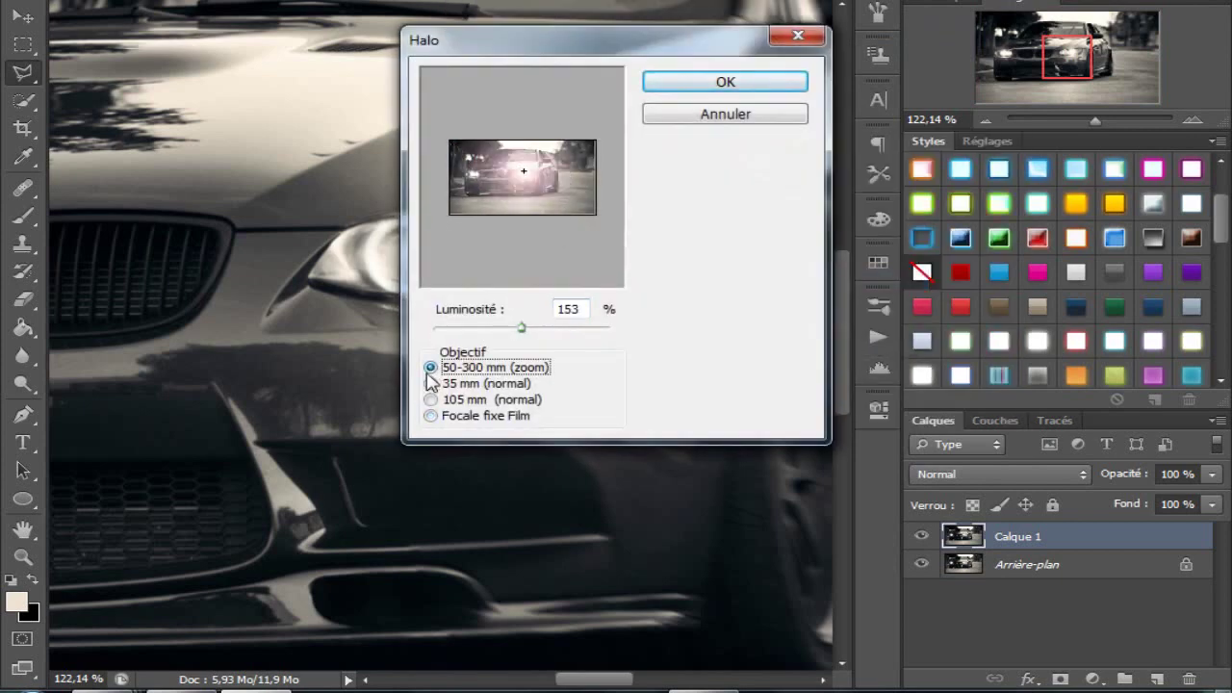
click(430, 400)
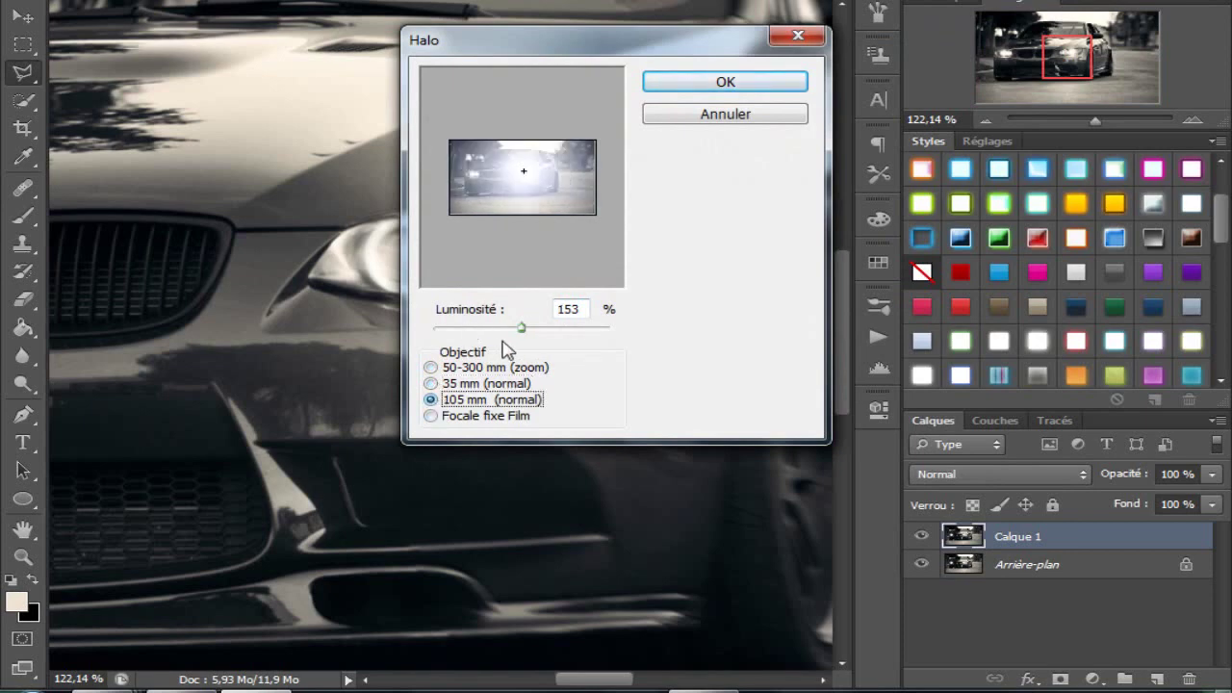
click(502, 327)
click(526, 173)
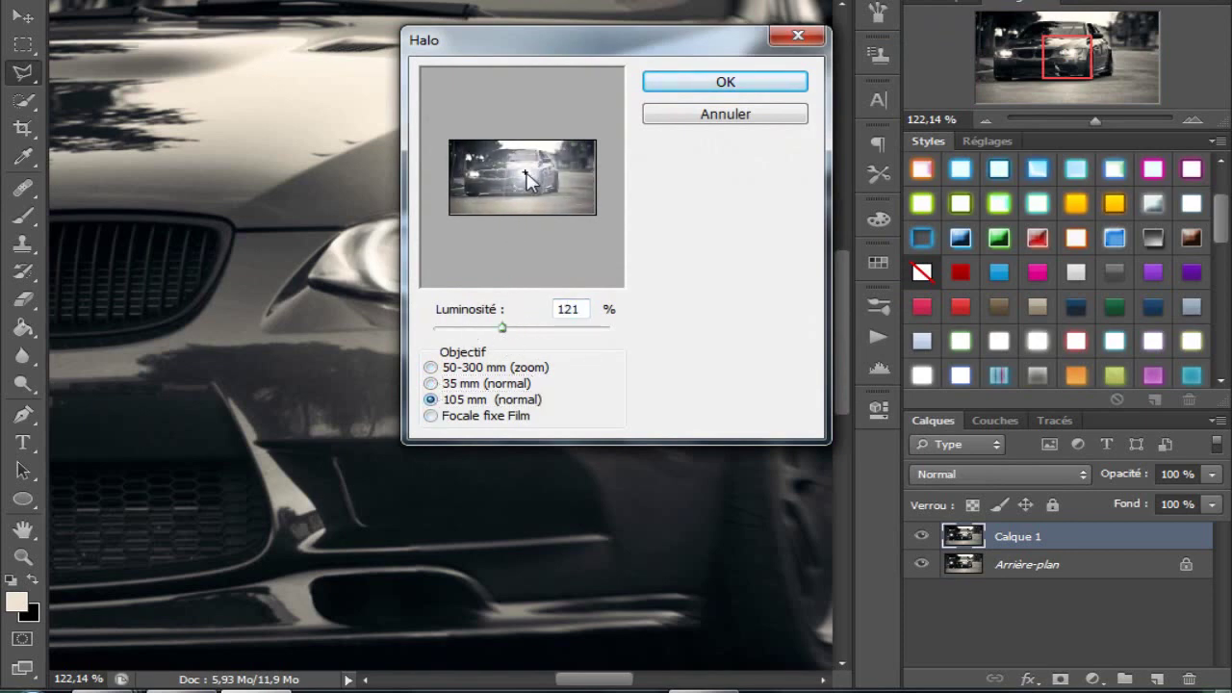
click(725, 82)
Step: Apply the same lens flare to the other headlight
click(1071, 120)
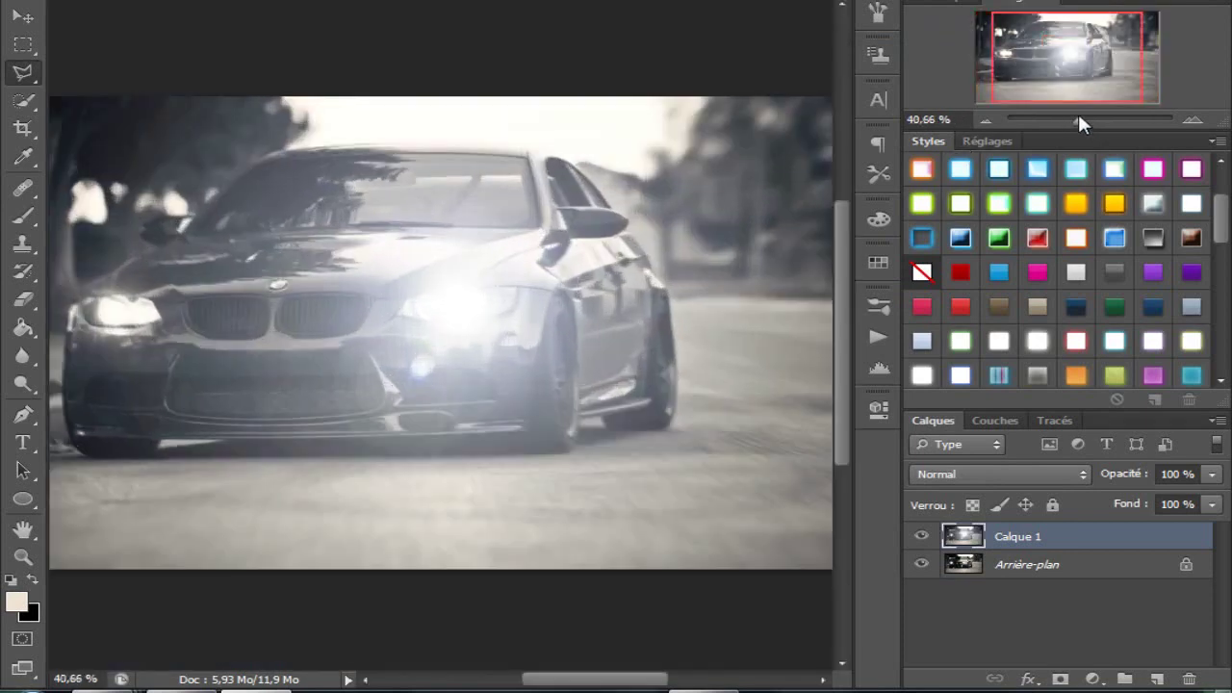
click(482, 2)
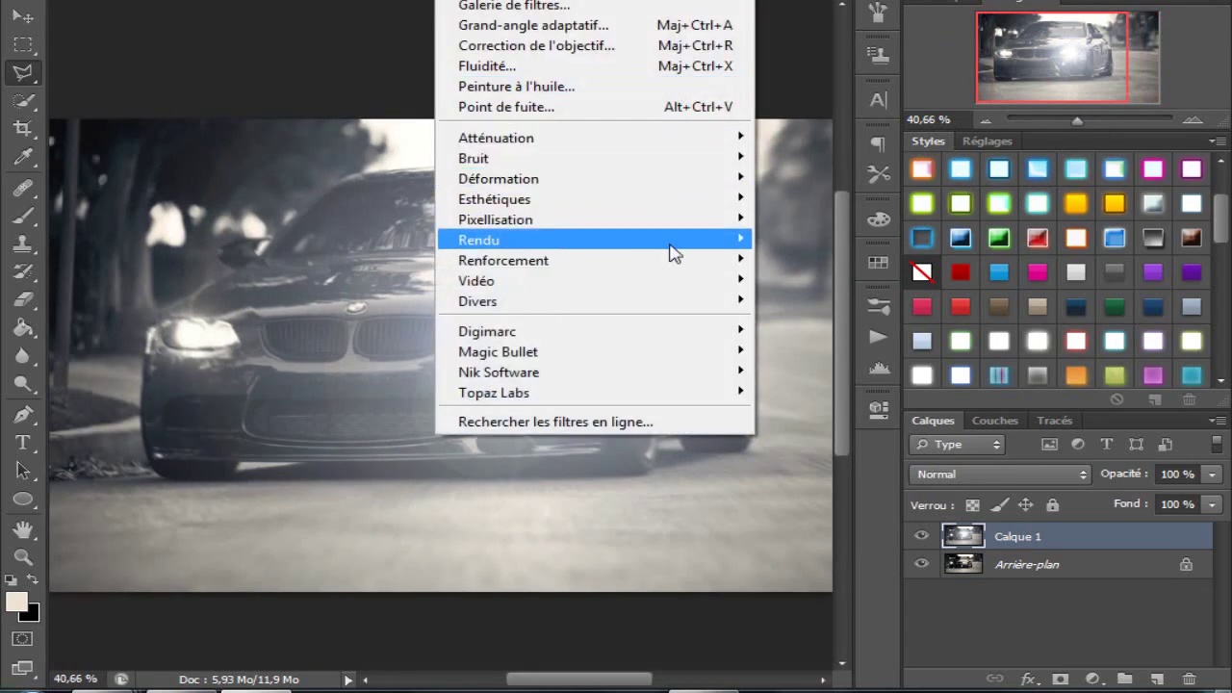
click(823, 287)
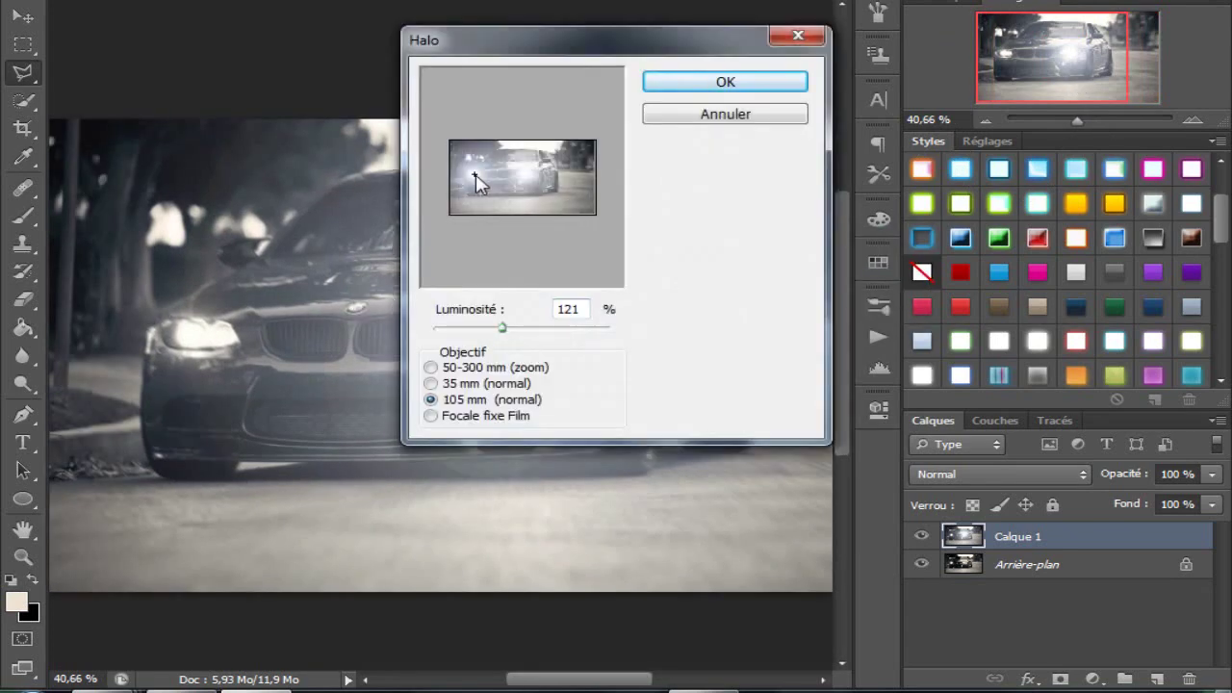
key(Return)
Step: Drag the blue flare image 4.png from the flare folder onto the canvas
drag(1091, 117, 1072, 121)
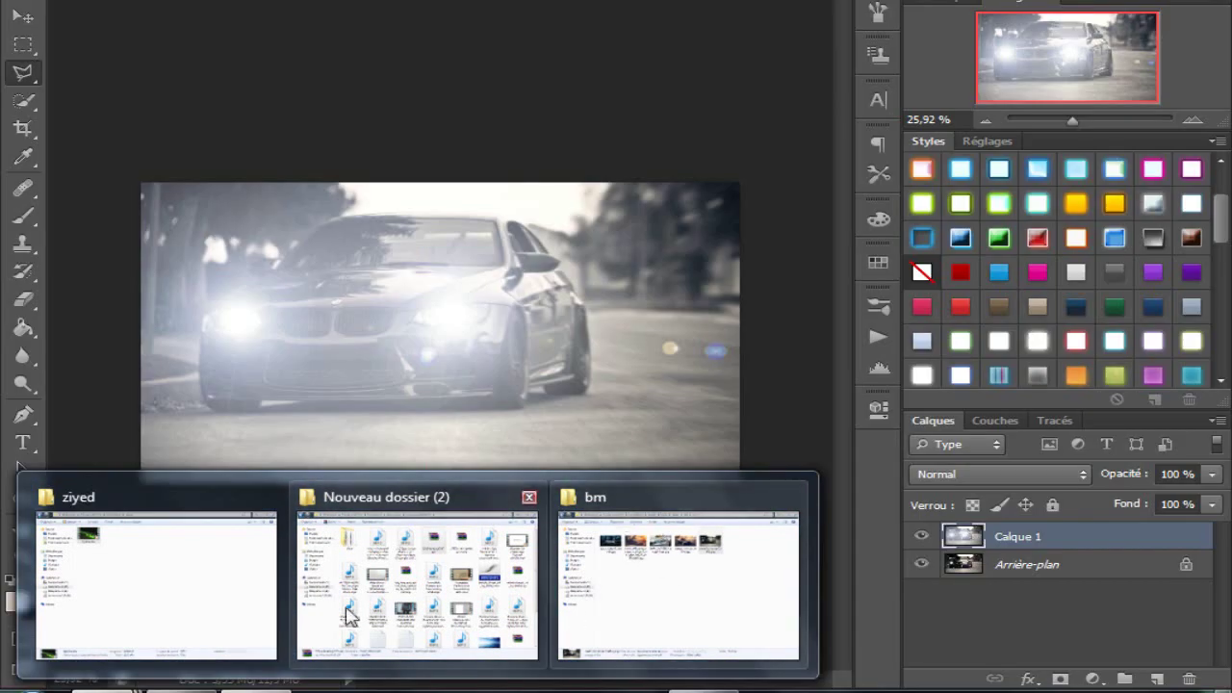
click(486, 576)
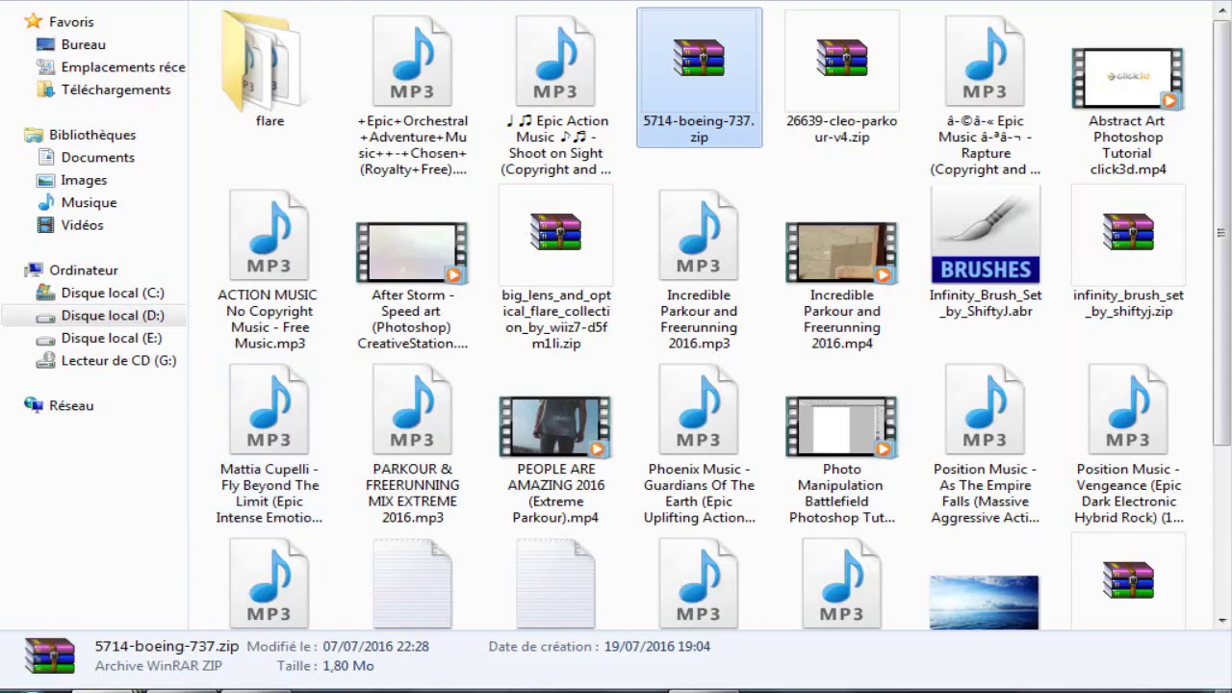
double_click(272, 72)
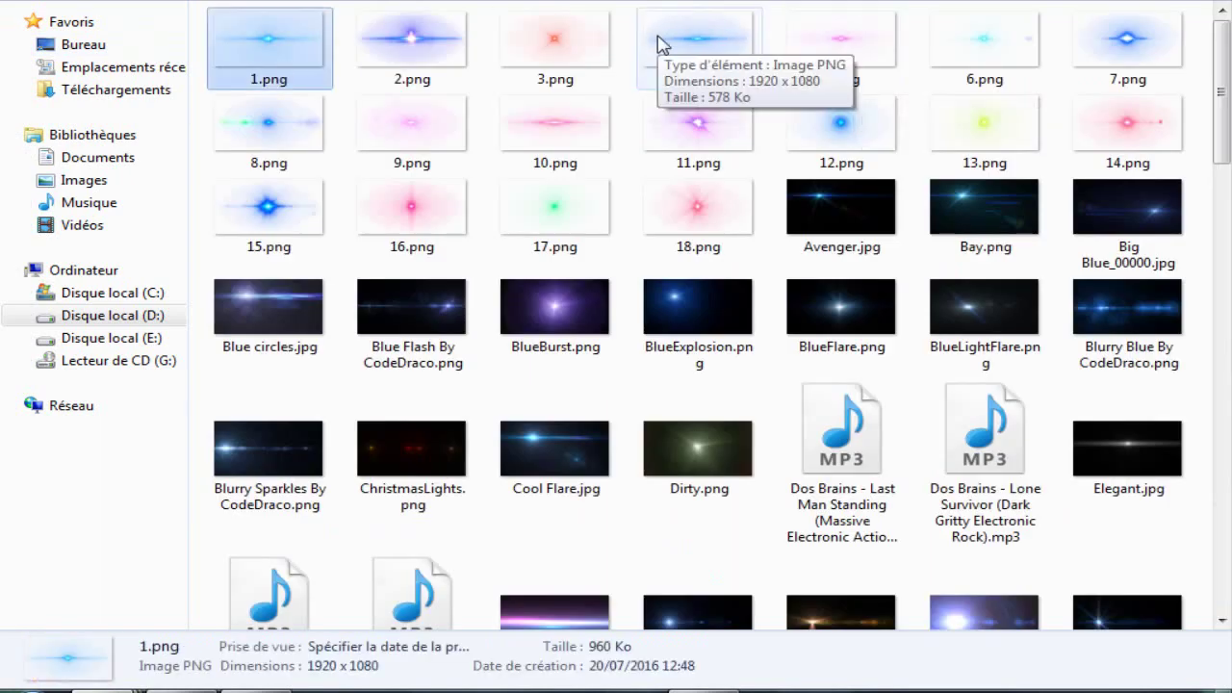
drag(659, 43, 545, 479)
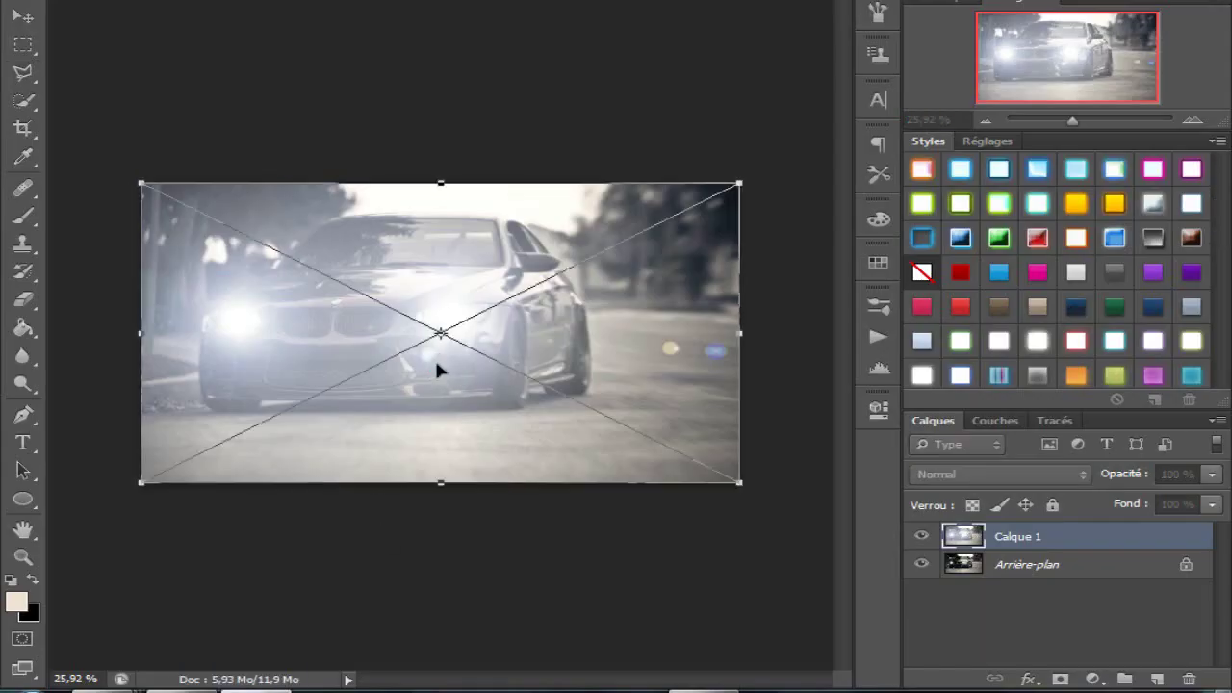
Step: Commit the blue light over the headlights and set its blend mode to Superposition
mouse_move(434, 357)
mouse_down()
mouse_move(537, 274)
mouse_move(476, 316)
mouse_up()
key(Return)
click(1001, 474)
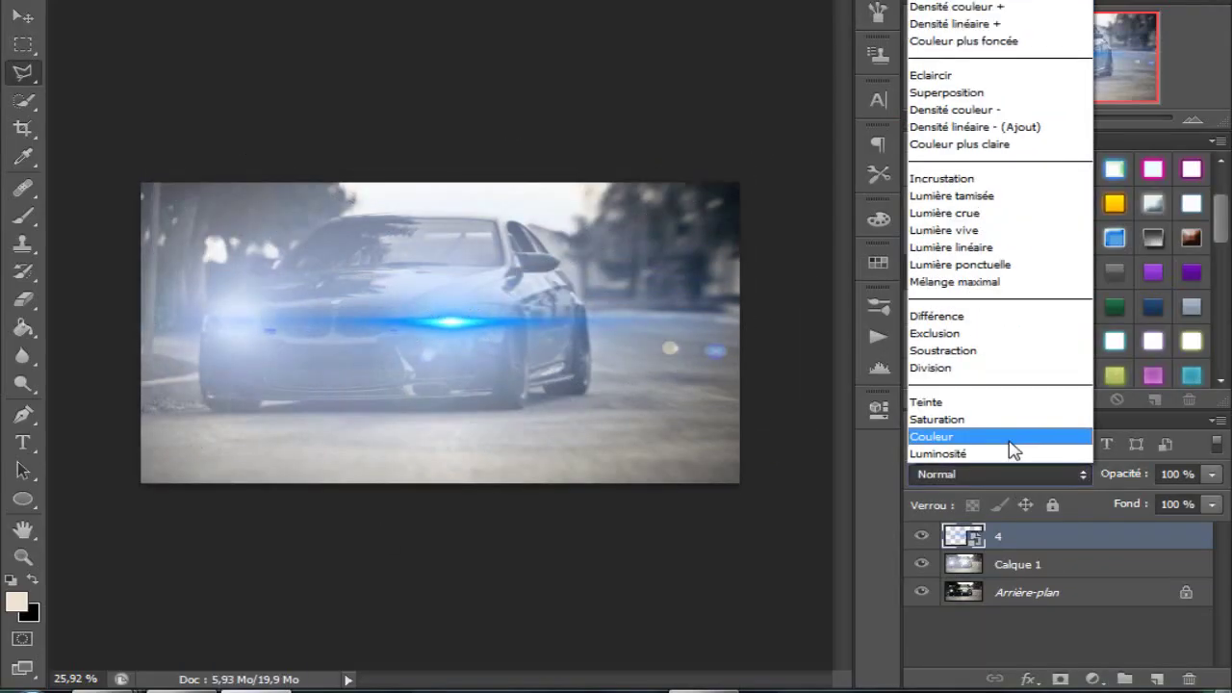
click(1008, 436)
key(Up)
key(Up)
key(Up)
key(Up)
key(Up)
key(Up)
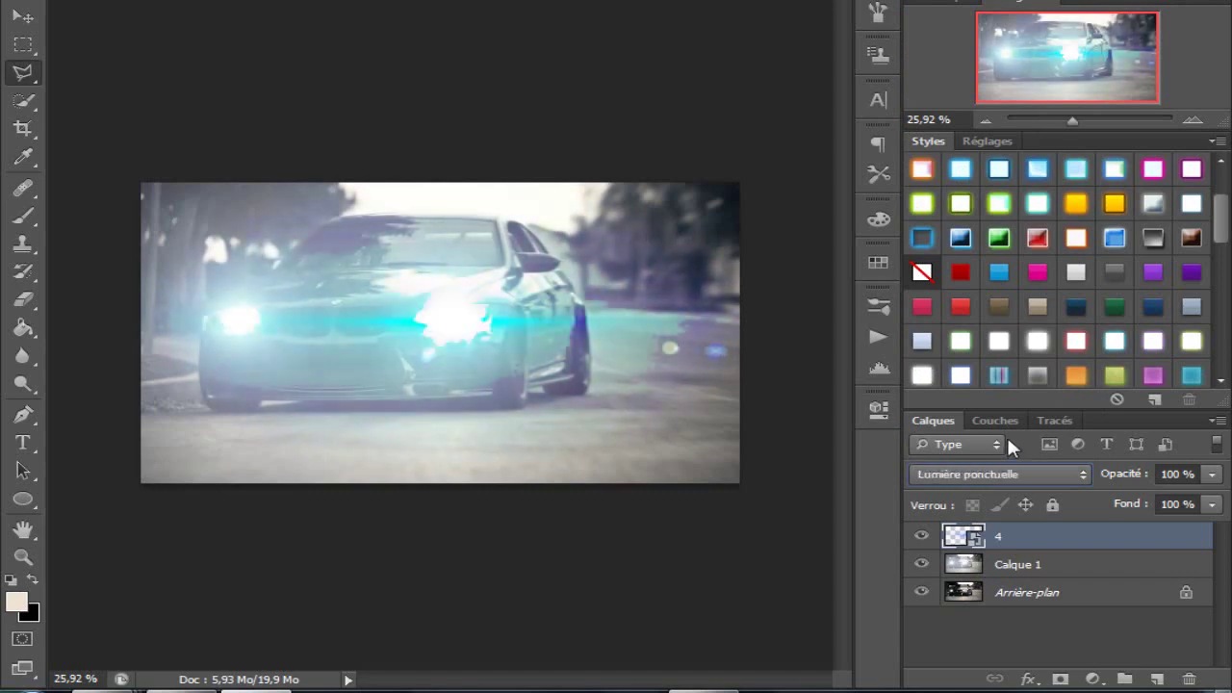
key(Up)
key(Up)
key(Up)
key(Up)
key(Up)
key(Up)
key(Up)
key(Up)
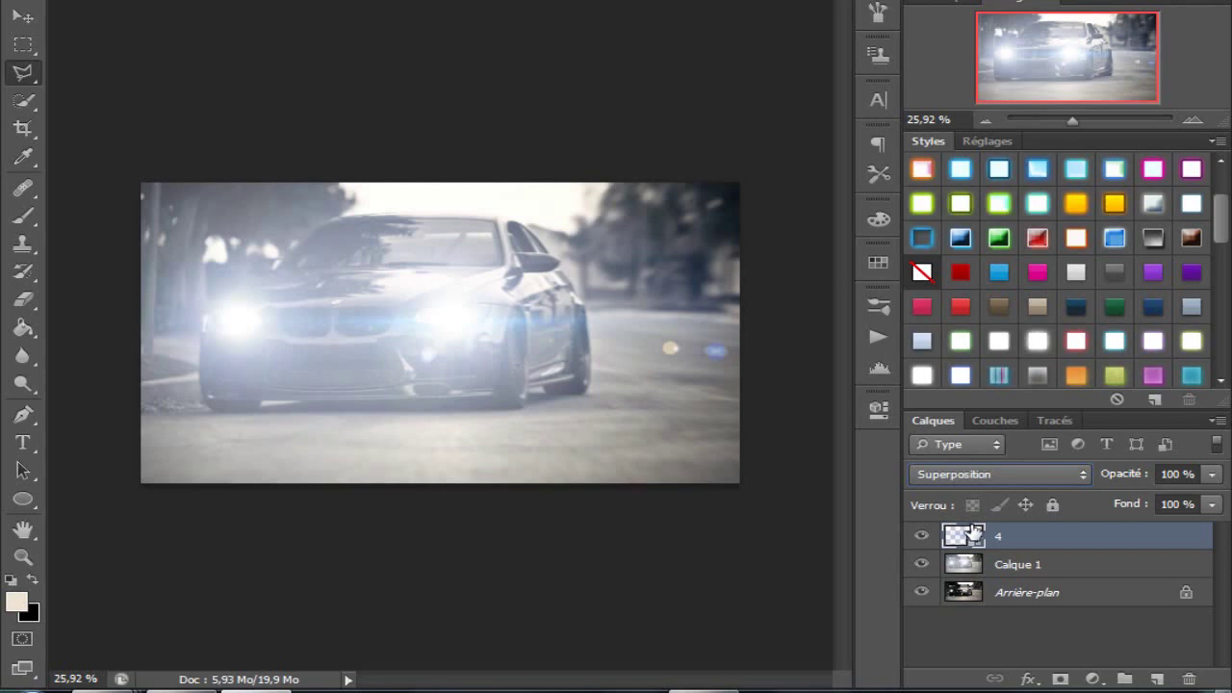
Step: Duplicate the light, rotate it across the left headlight, and lower its opacity to 56%
key(ctrl+j)
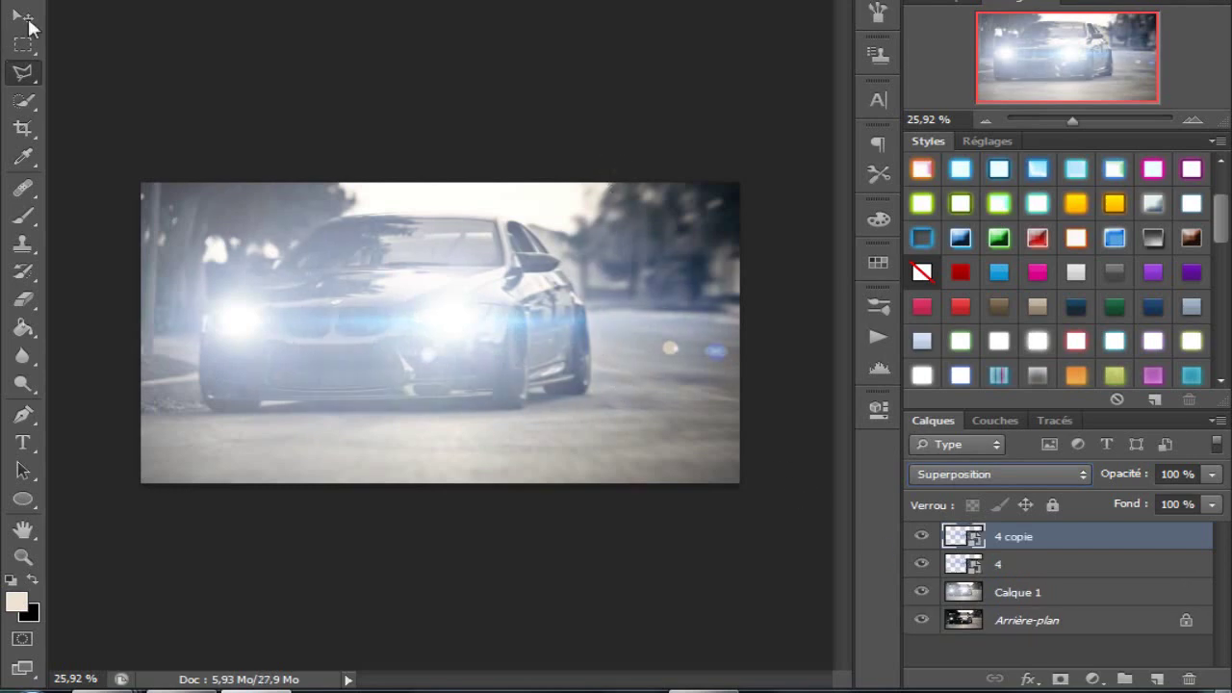
key(ctrl+t)
mouse_move(456, 102)
mouse_down()
mouse_move(655, 188)
mouse_move(619, 352)
mouse_move(526, 385)
mouse_move(650, 284)
mouse_up()
drag(489, 385, 276, 385)
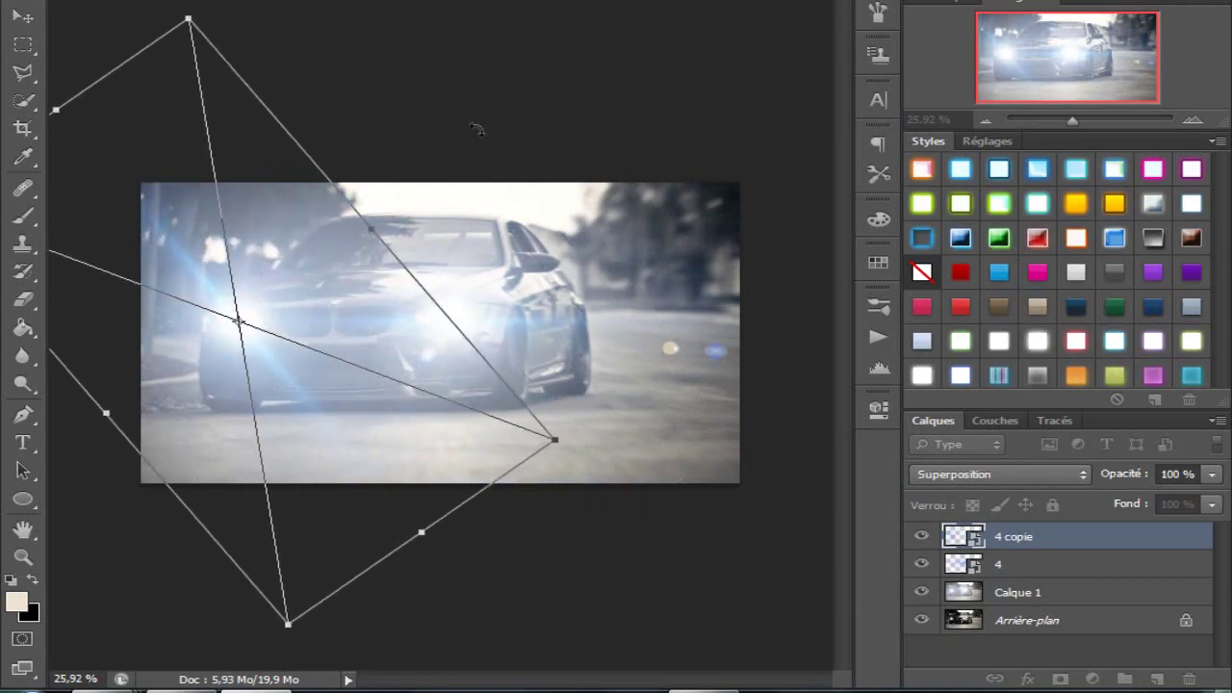
drag(476, 130, 385, 105)
key(Return)
drag(1211, 474, 1158, 502)
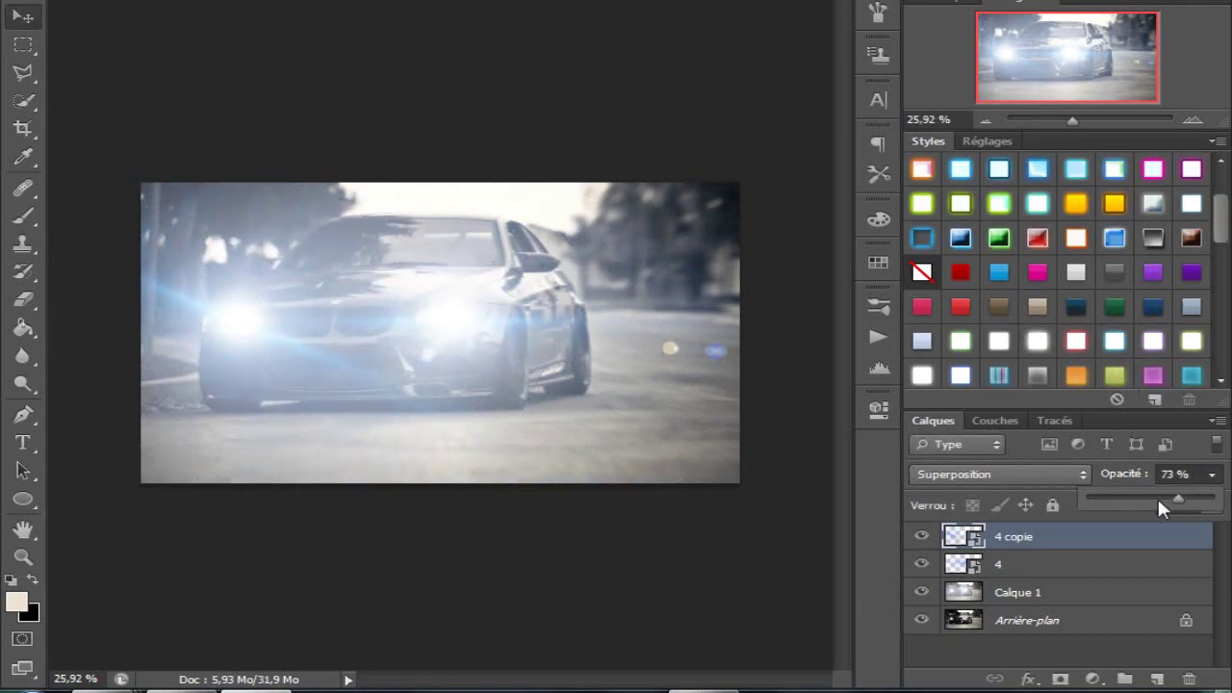
key(ctrl+t)
mouse_move(404, 58)
mouse_down()
mouse_move(117, 467)
mouse_move(124, 493)
mouse_move(154, 496)
mouse_move(103, 404)
mouse_move(113, 402)
mouse_up()
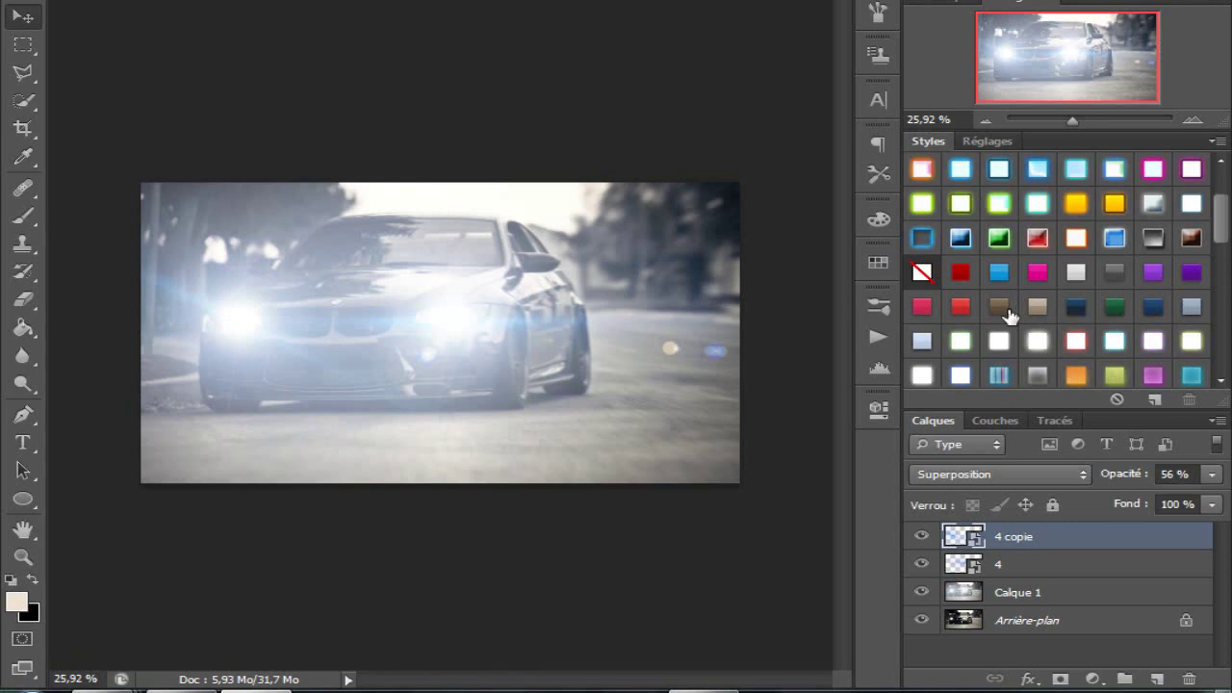
Step: Toggle Calque 1's visibility to compare, then lower its opacity to 62%
right_click(1051, 537)
key(Escape)
click(1095, 597)
click(925, 593)
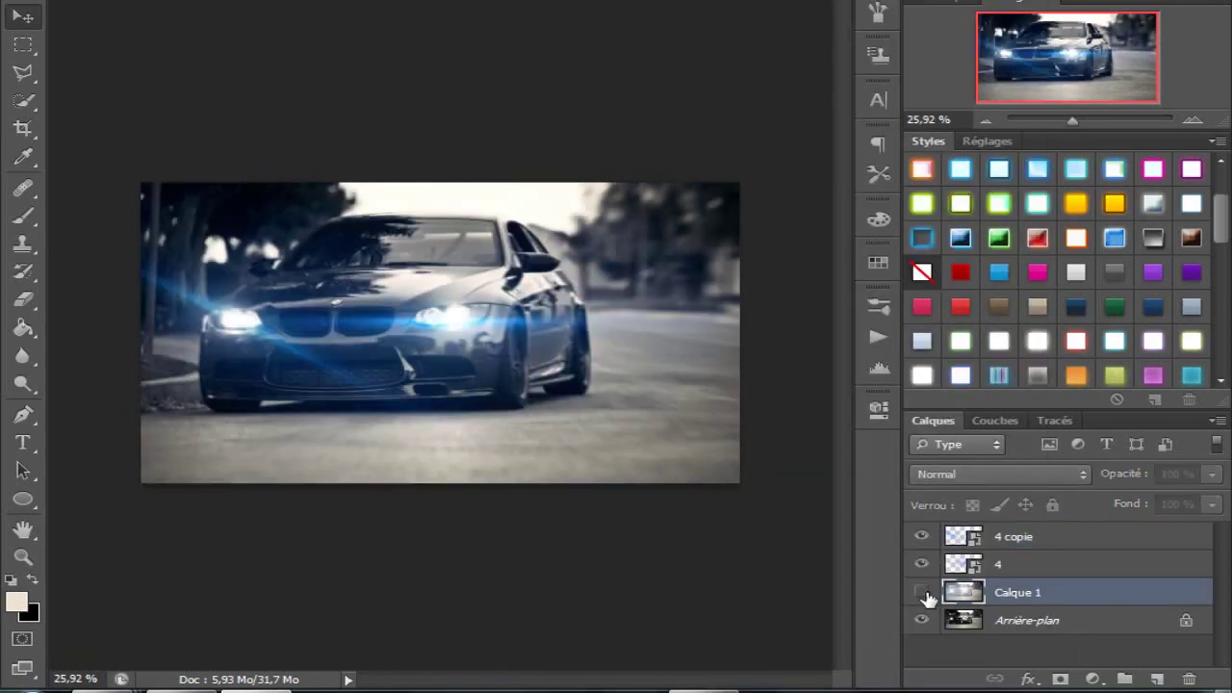
click(925, 594)
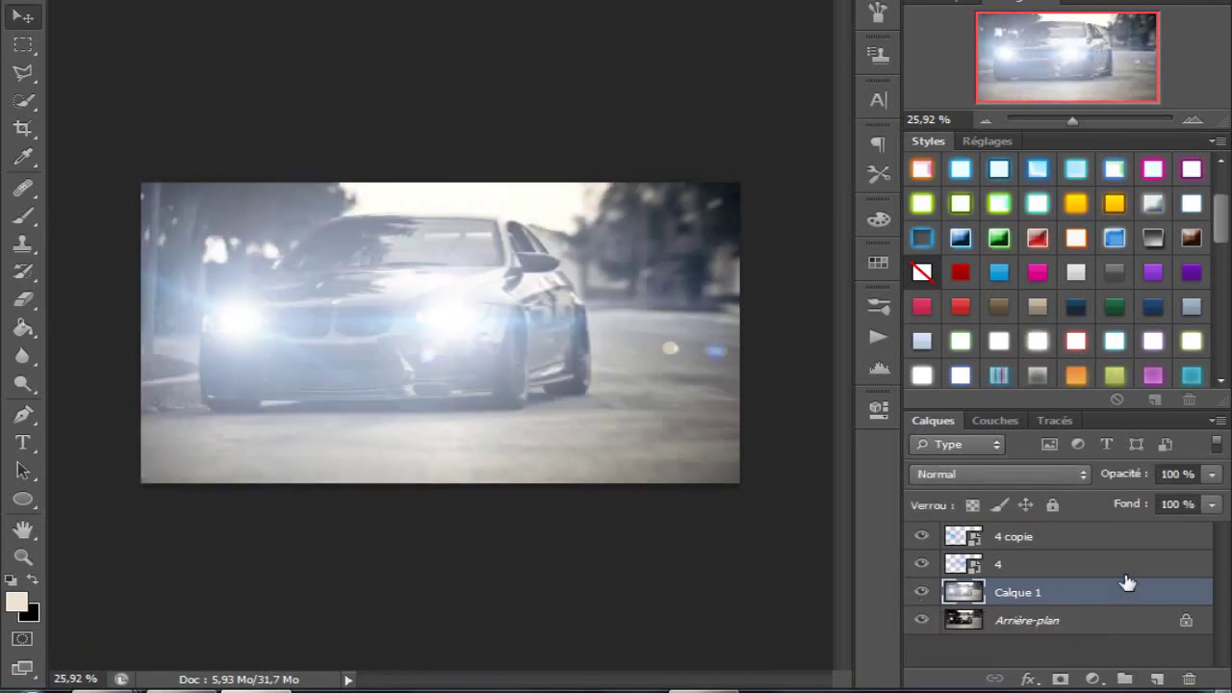
click(1212, 473)
mouse_move(1199, 503)
mouse_down()
mouse_move(1077, 520)
mouse_move(1214, 532)
mouse_move(1149, 533)
mouse_move(1160, 541)
mouse_move(1215, 499)
mouse_up()
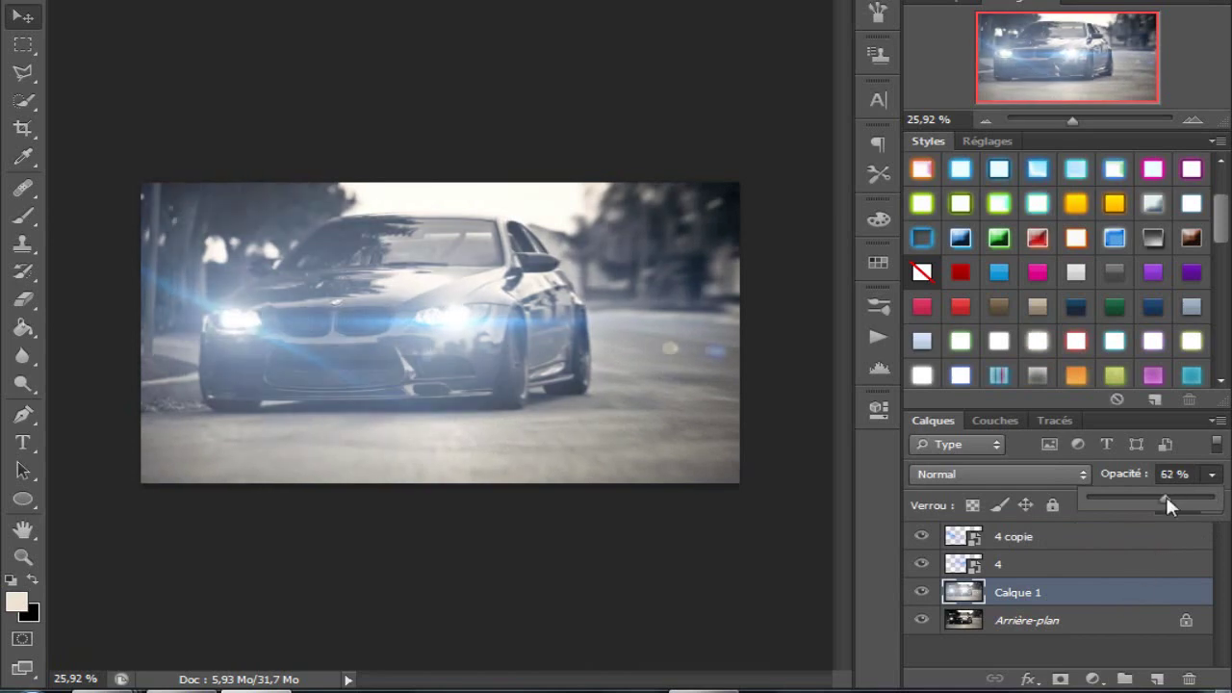
Step: Apply Levels to Calque 1 with black input about 53 and midtones 0,59
key(ctrl+l)
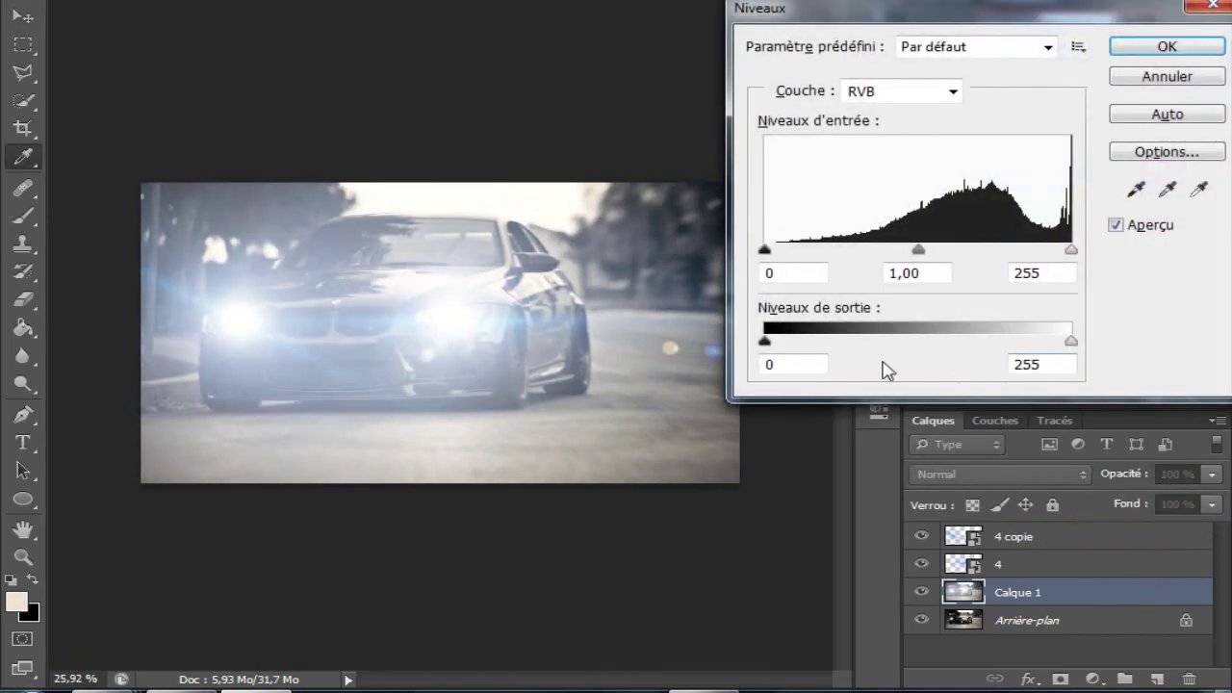
mouse_move(773, 256)
mouse_down()
mouse_move(859, 260)
mouse_move(825, 267)
mouse_up()
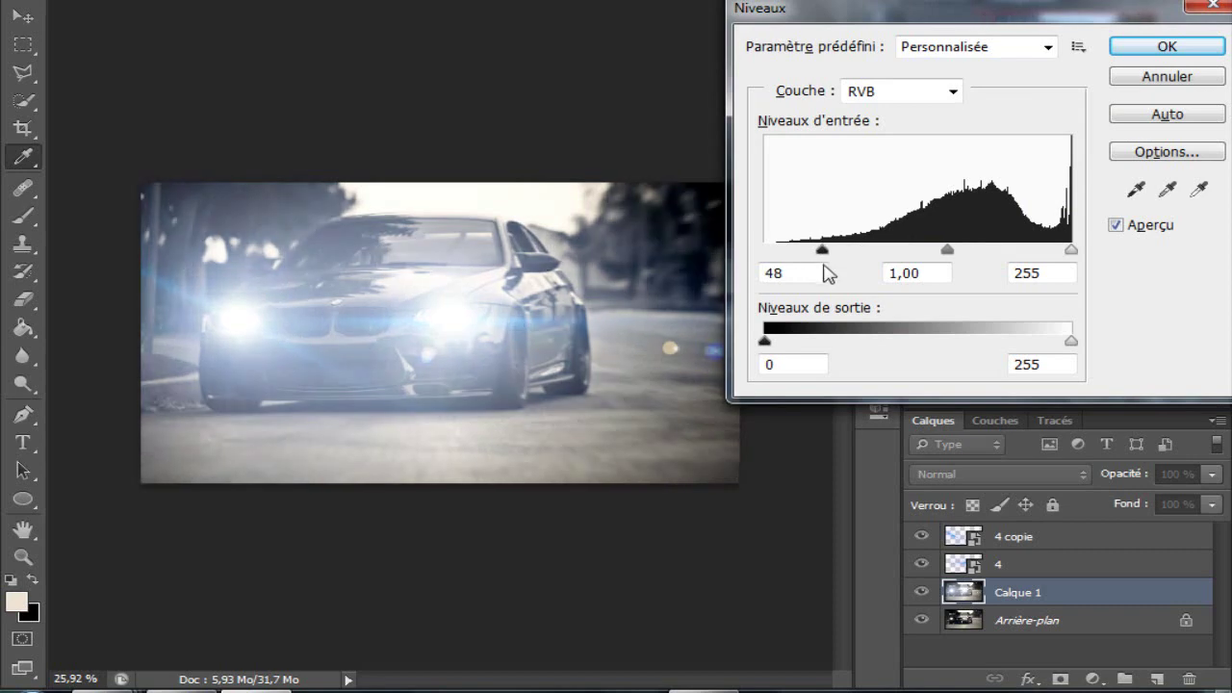
mouse_move(941, 258)
mouse_down()
mouse_move(985, 256)
mouse_move(994, 273)
mouse_move(989, 265)
mouse_up()
mouse_move(1075, 256)
mouse_down()
mouse_move(1045, 258)
mouse_move(1076, 258)
mouse_up()
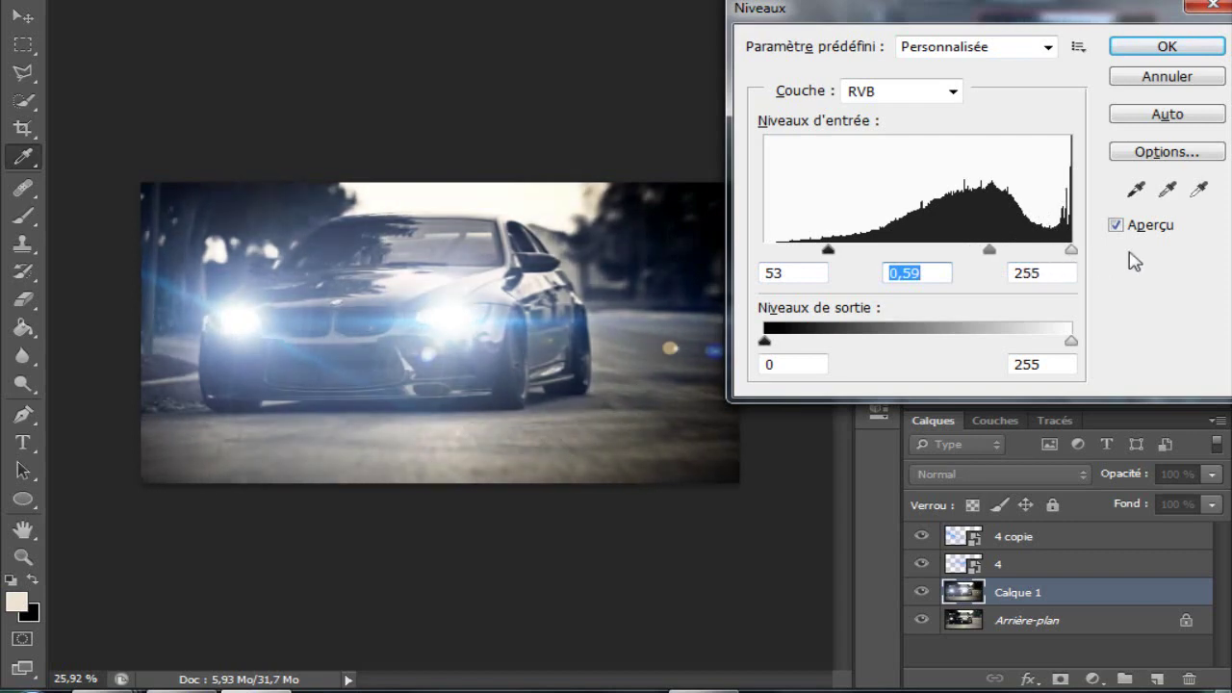
key(Return)
click(921, 592)
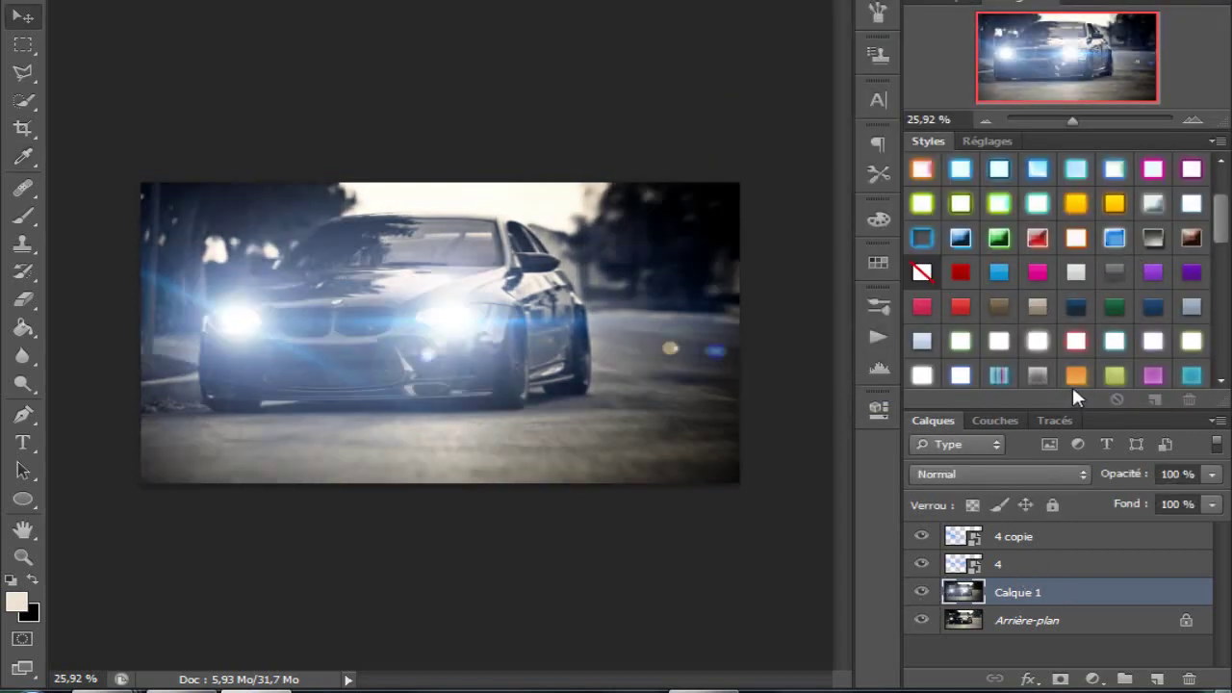
Step: Flatten the image and copy a four-point polygonal lasso area onto a new layer
right_click(1056, 603)
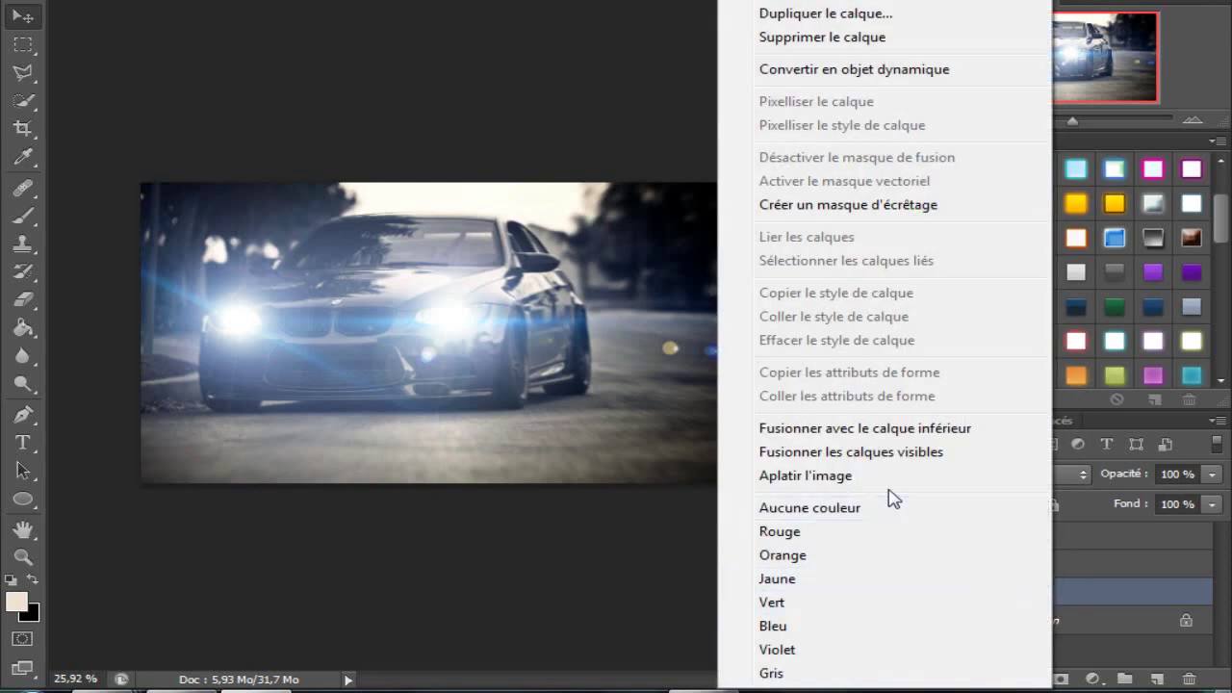
click(888, 478)
right_click(23, 71)
click(106, 89)
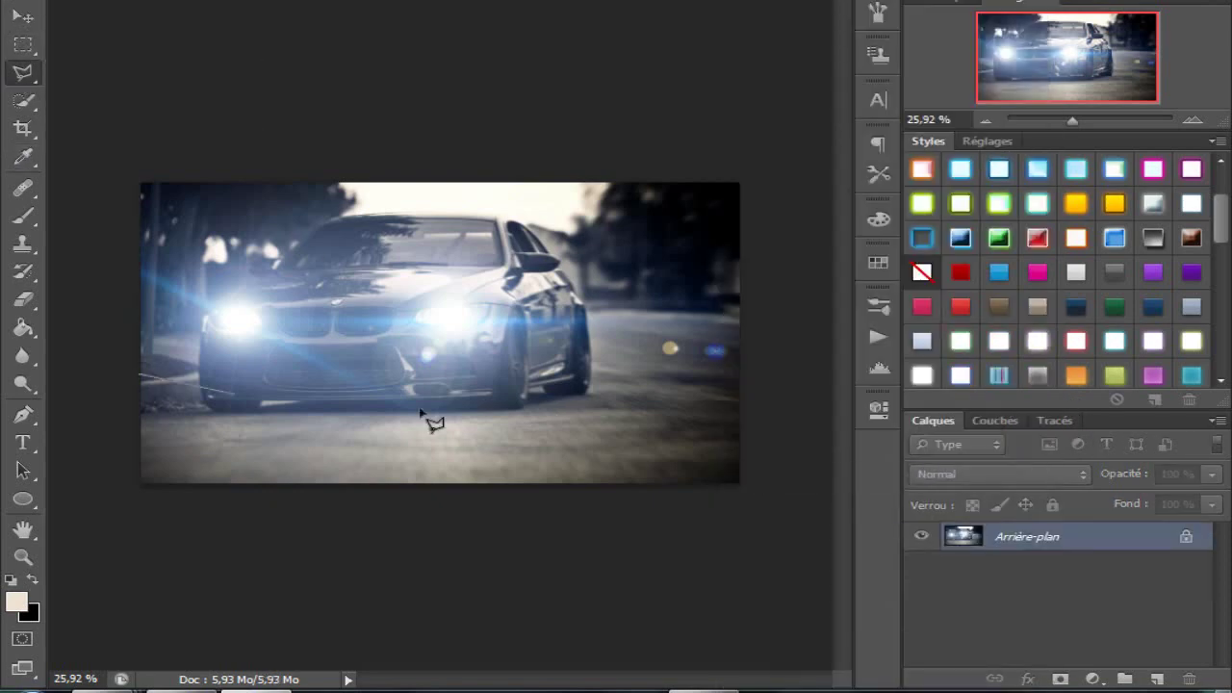
click(758, 274)
click(536, 600)
click(77, 536)
click(144, 383)
key(ctrl+j)
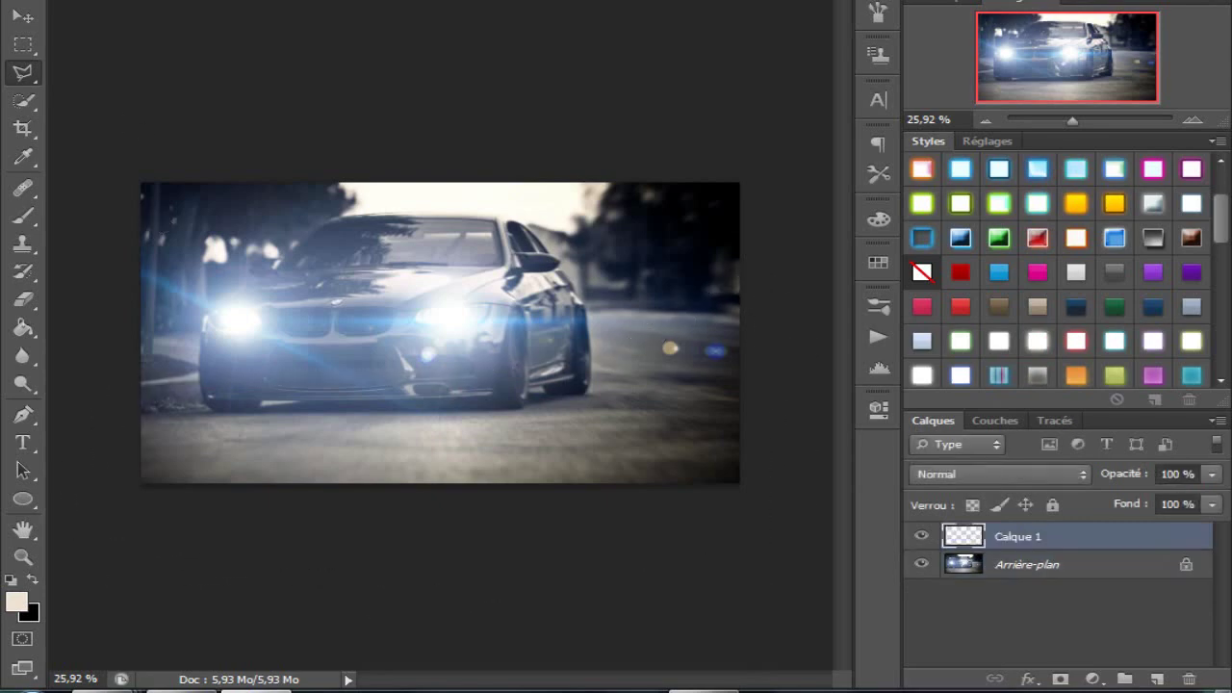
Step: Apply a Zoom radial blur (Flou radial) to the new layer
click(453, 2)
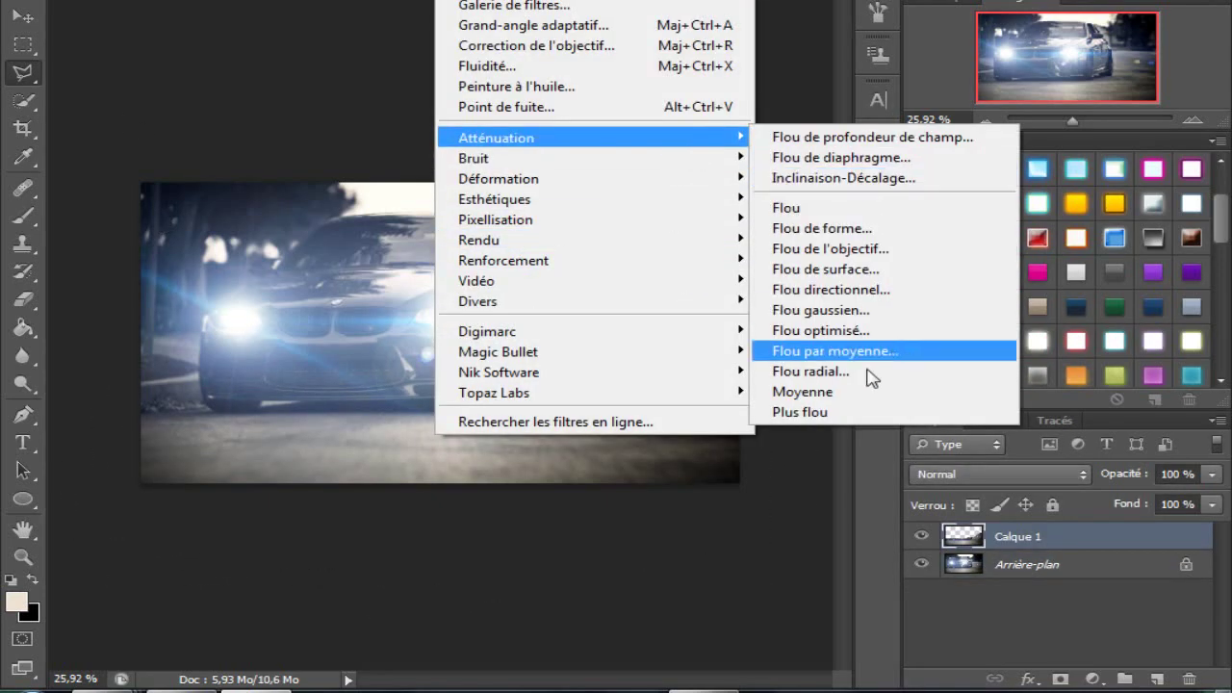
click(862, 372)
key(Return)
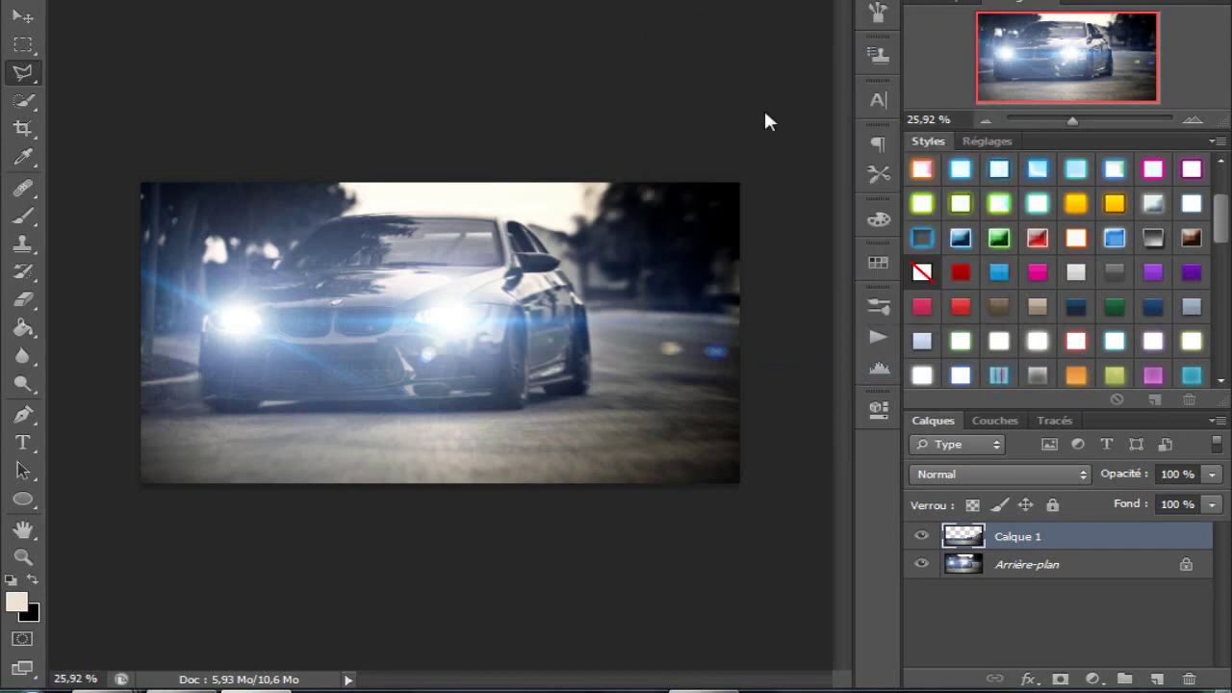
click(453, 2)
mouse_move(496, 137)
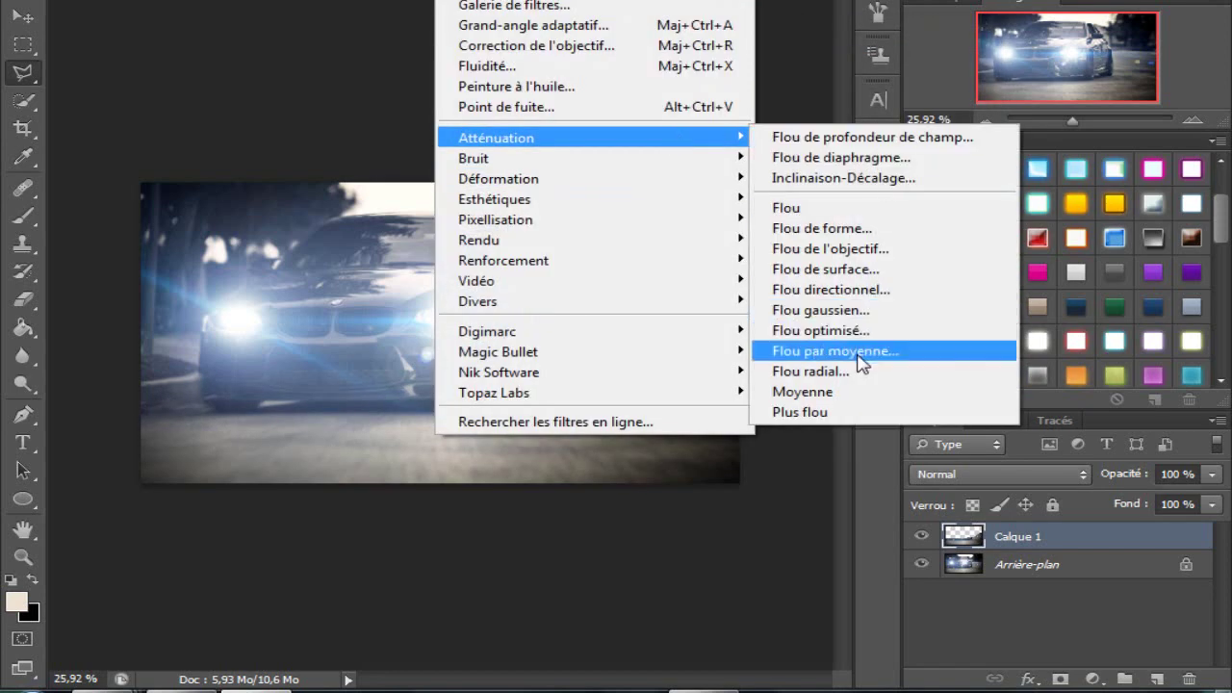
click(864, 376)
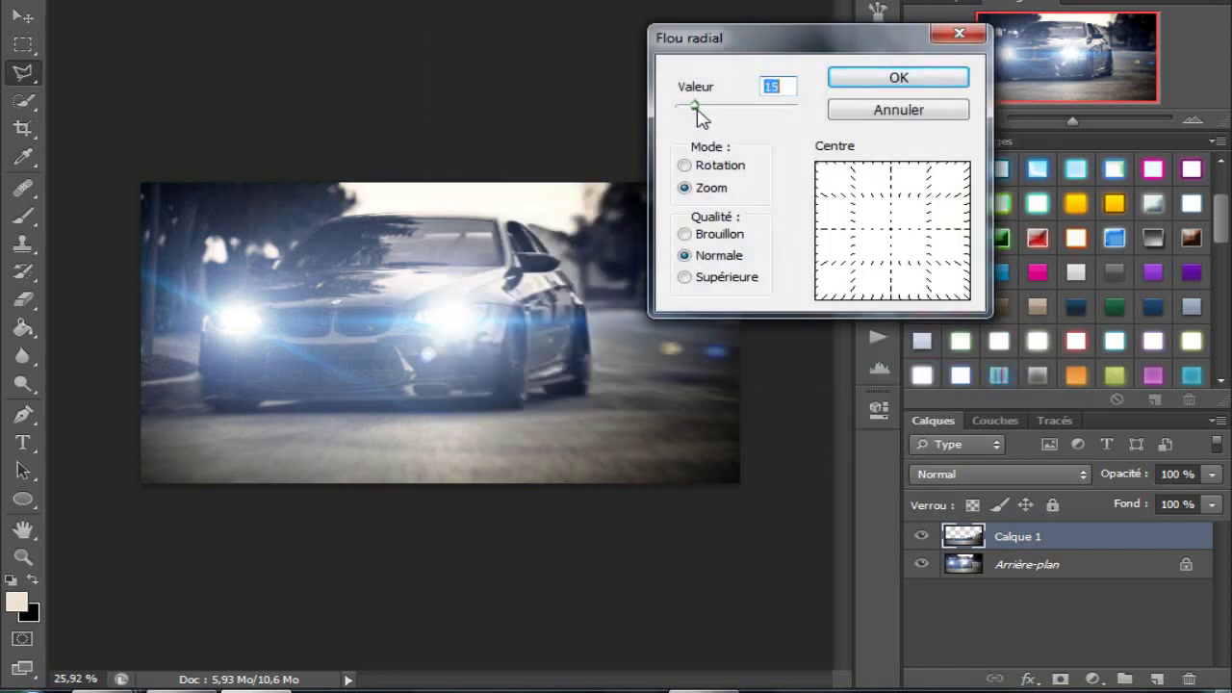
key(Return)
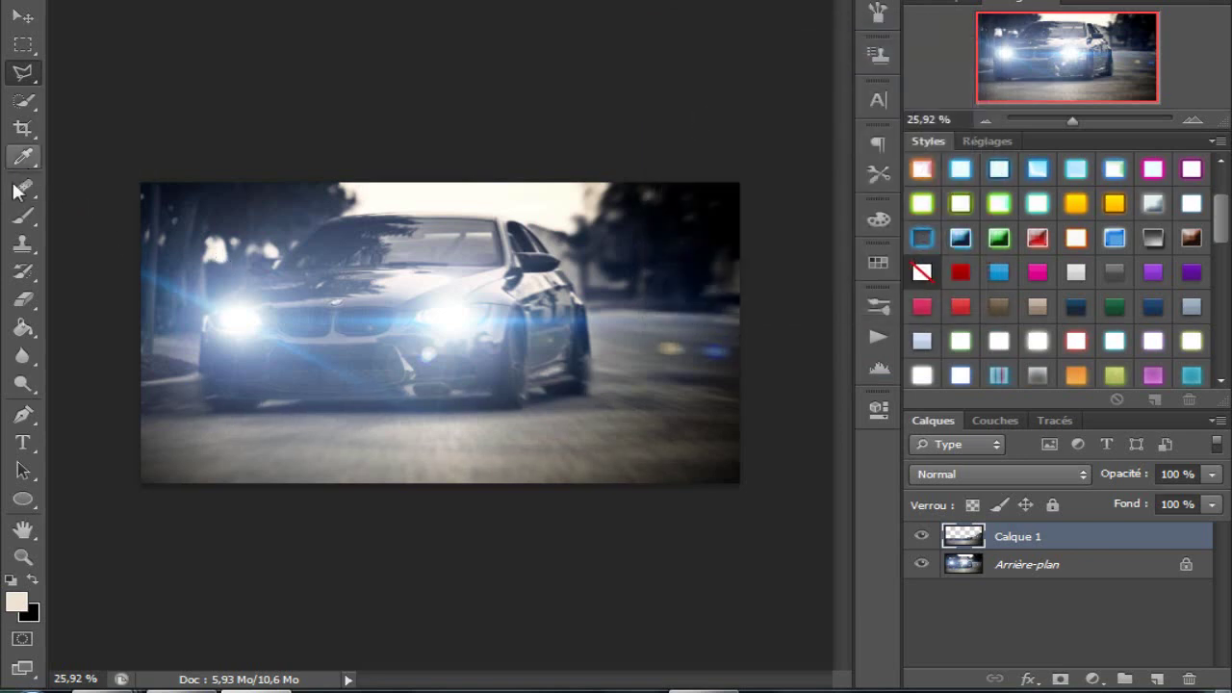
Step: Paint bokeh light spots at the top right with the Brush tool
click(23, 215)
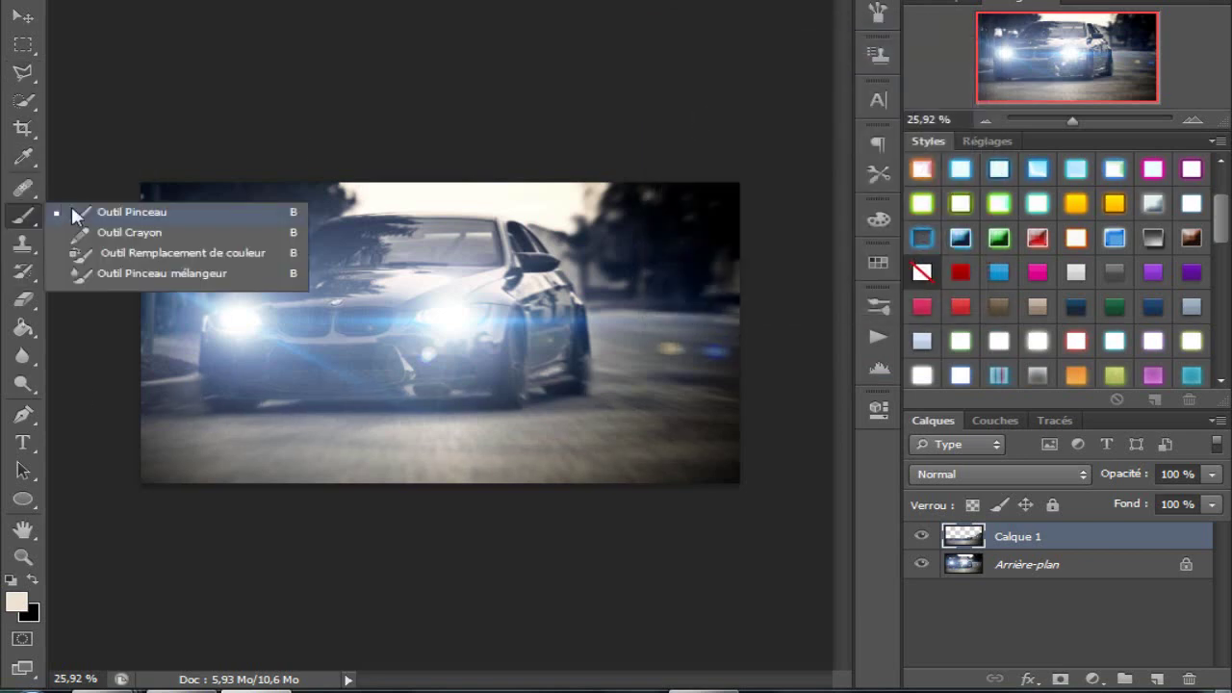
click(71, 206)
click(664, 246)
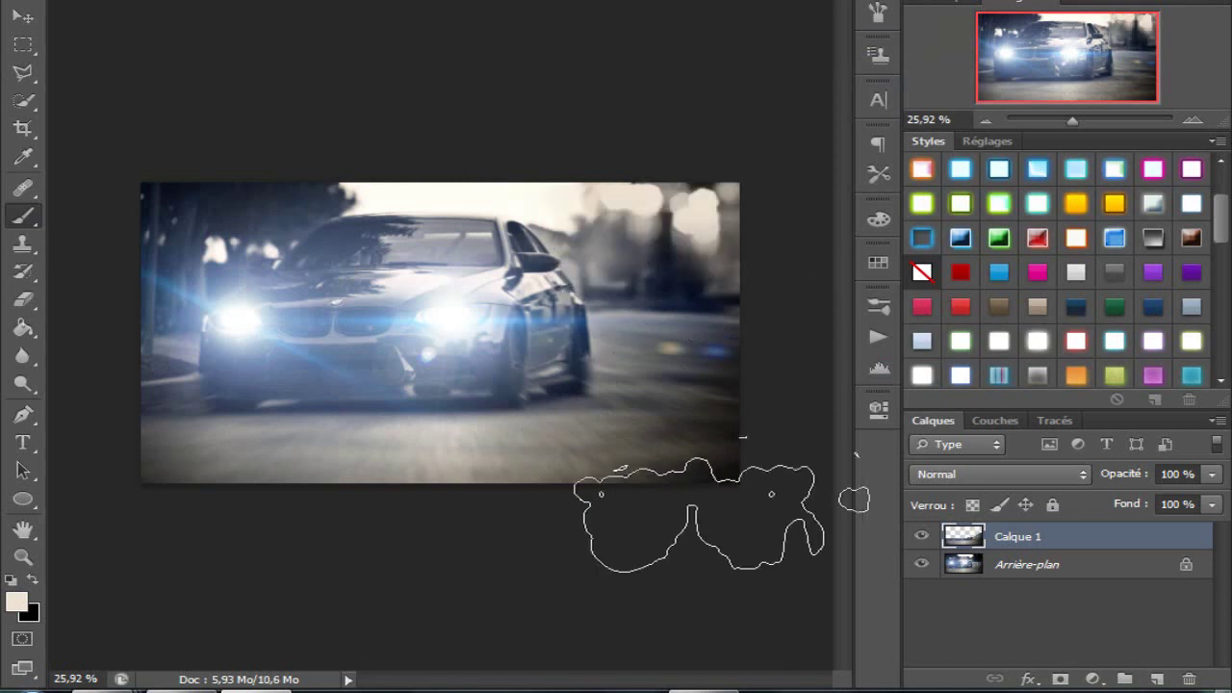
click(1156, 679)
click(665, 264)
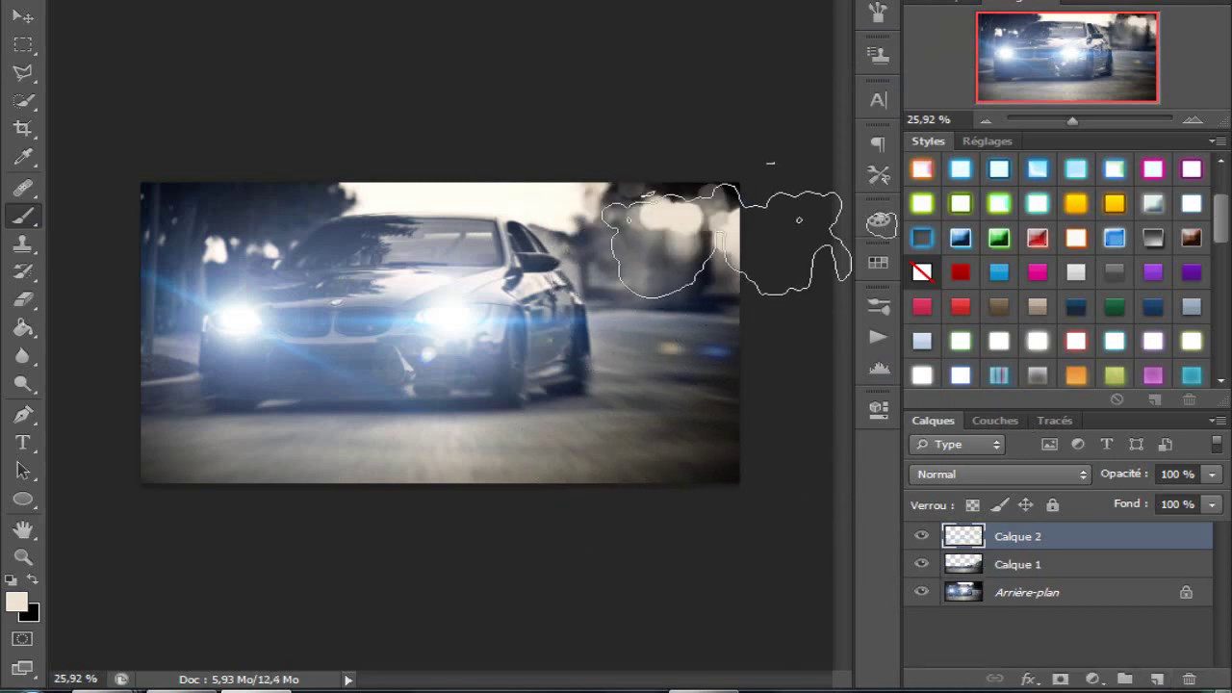
Step: Load smoke brushes and paint white smoke with brush 2411 on a new layer beside the rear
right_click(681, 388)
click(786, 408)
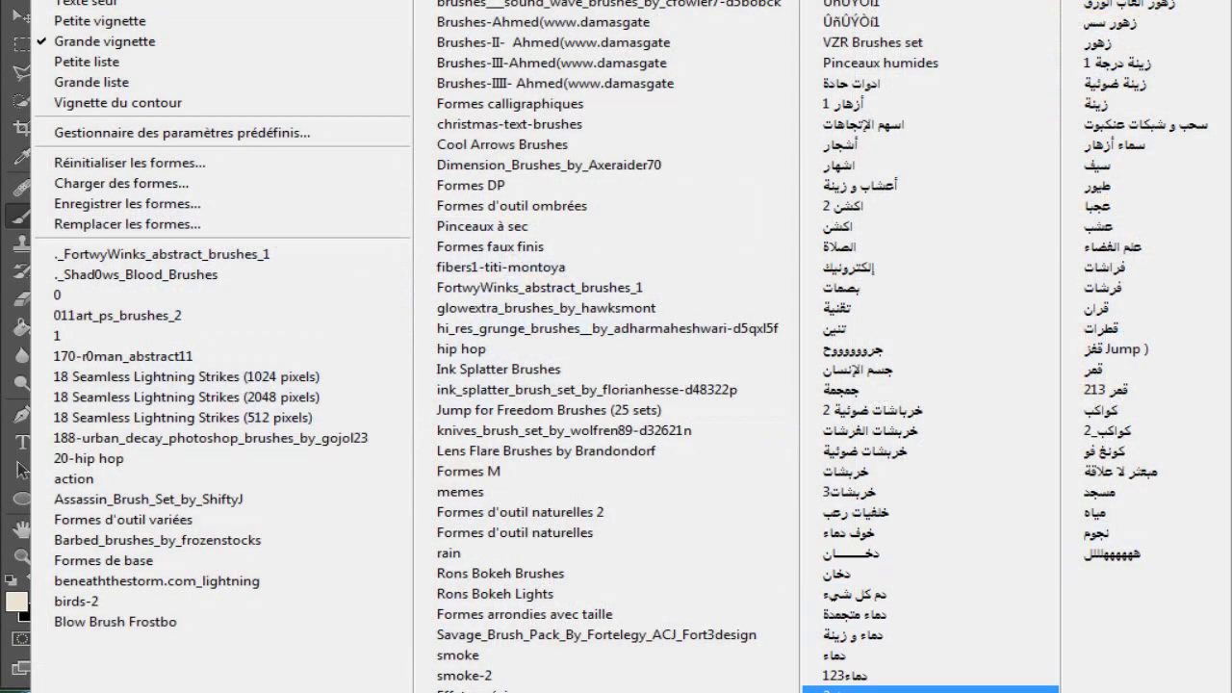
click(655, 601)
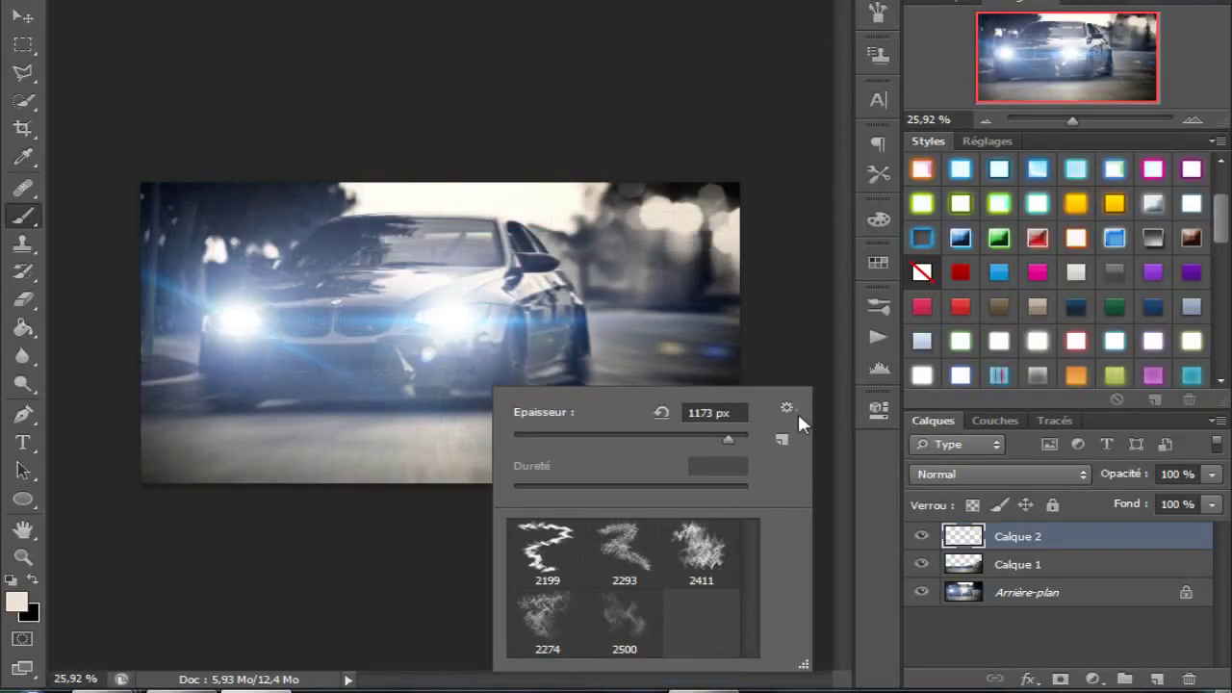
click(702, 553)
click(414, 577)
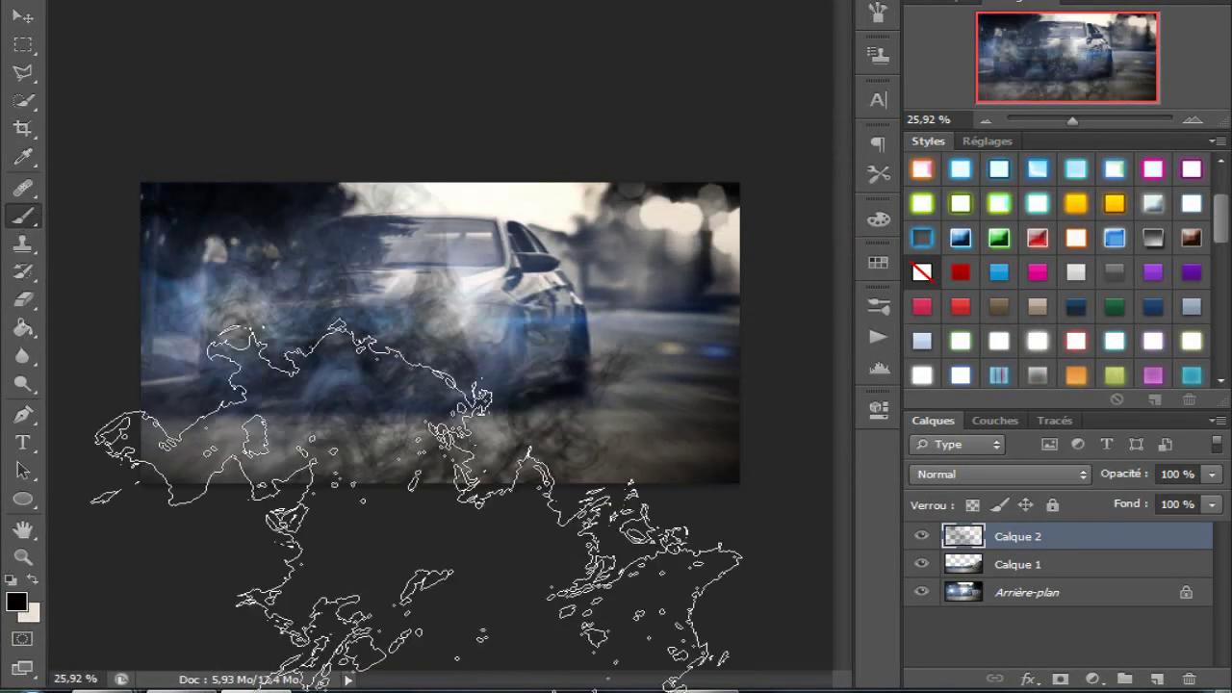
key(ctrl+z)
click(32, 579)
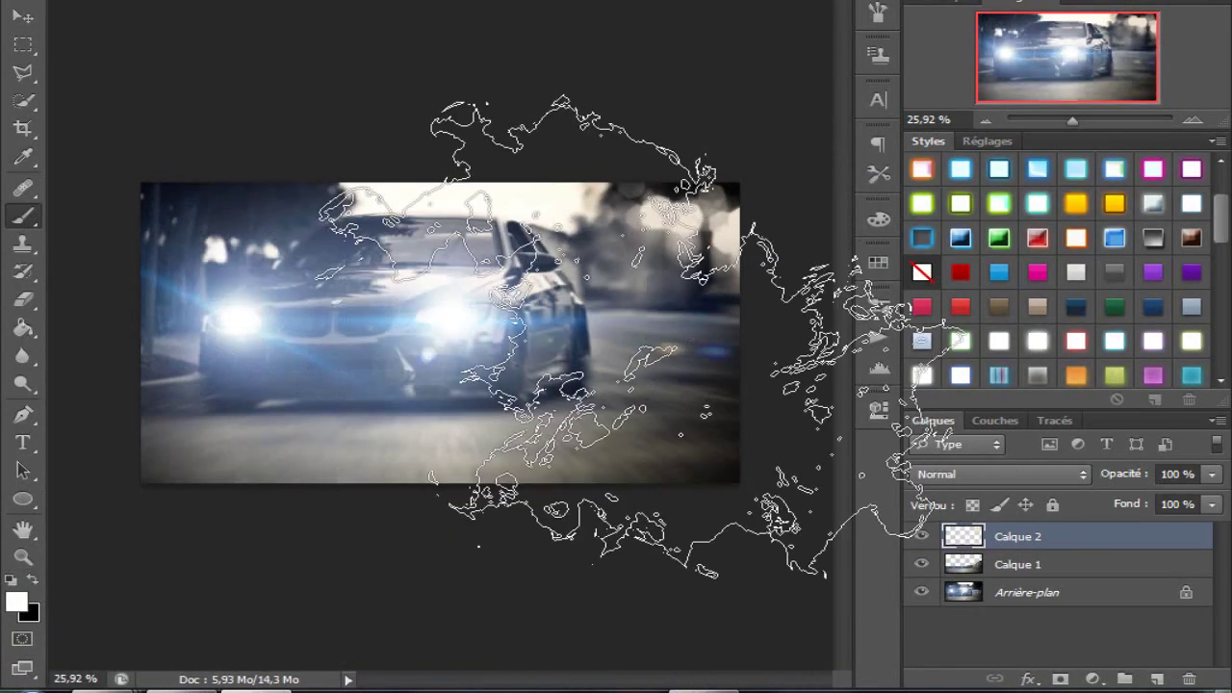
click(1157, 679)
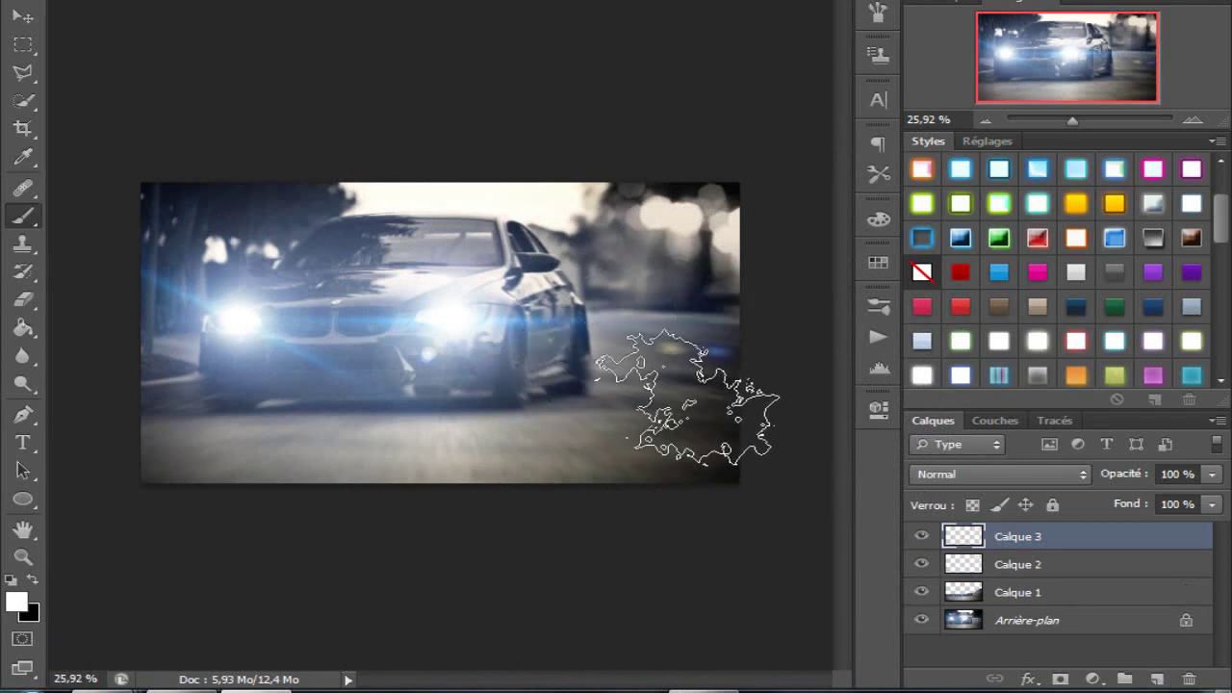
click(664, 386)
click(1010, 347)
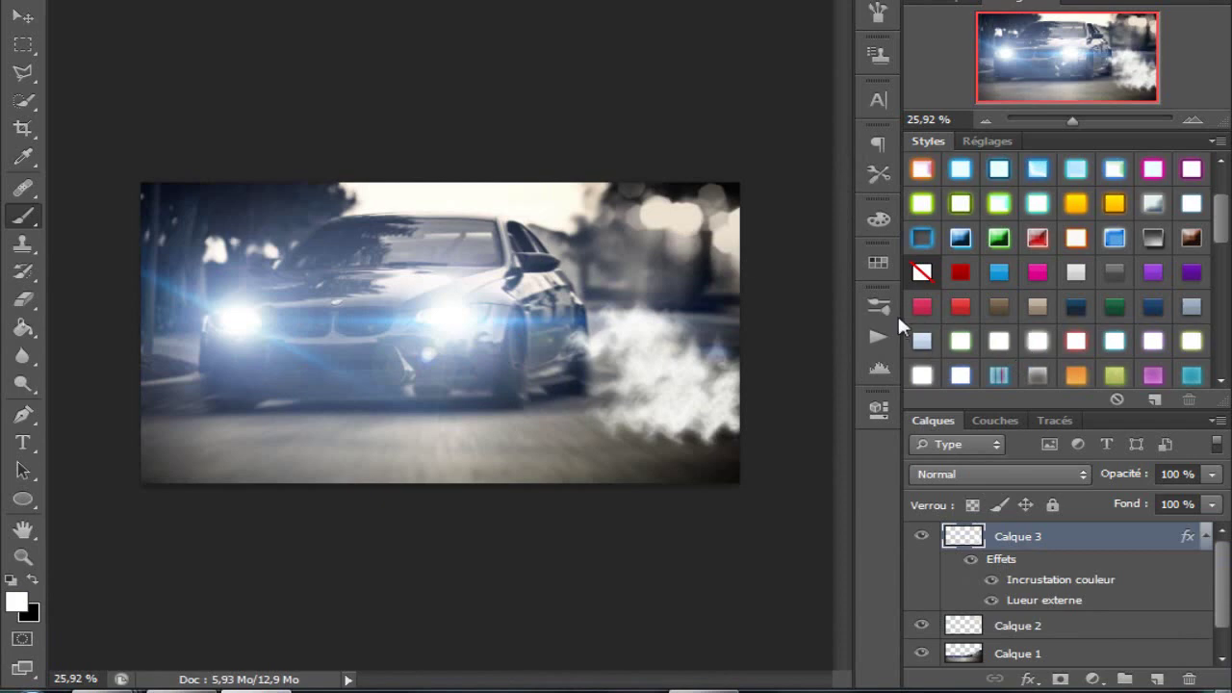
Step: Rotate the smoke diagonally and move it toward the car's rear wheel
key(ctrl+t)
drag(898, 320, 775, 381)
drag(688, 341, 706, 398)
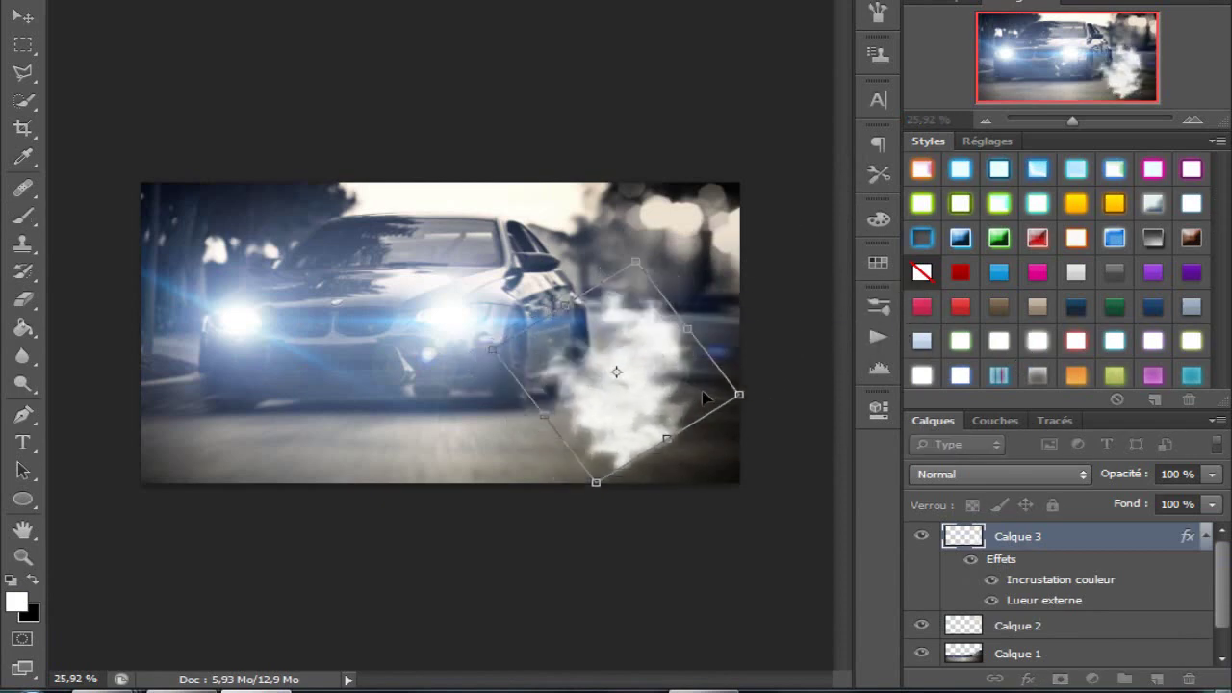
drag(703, 273, 724, 248)
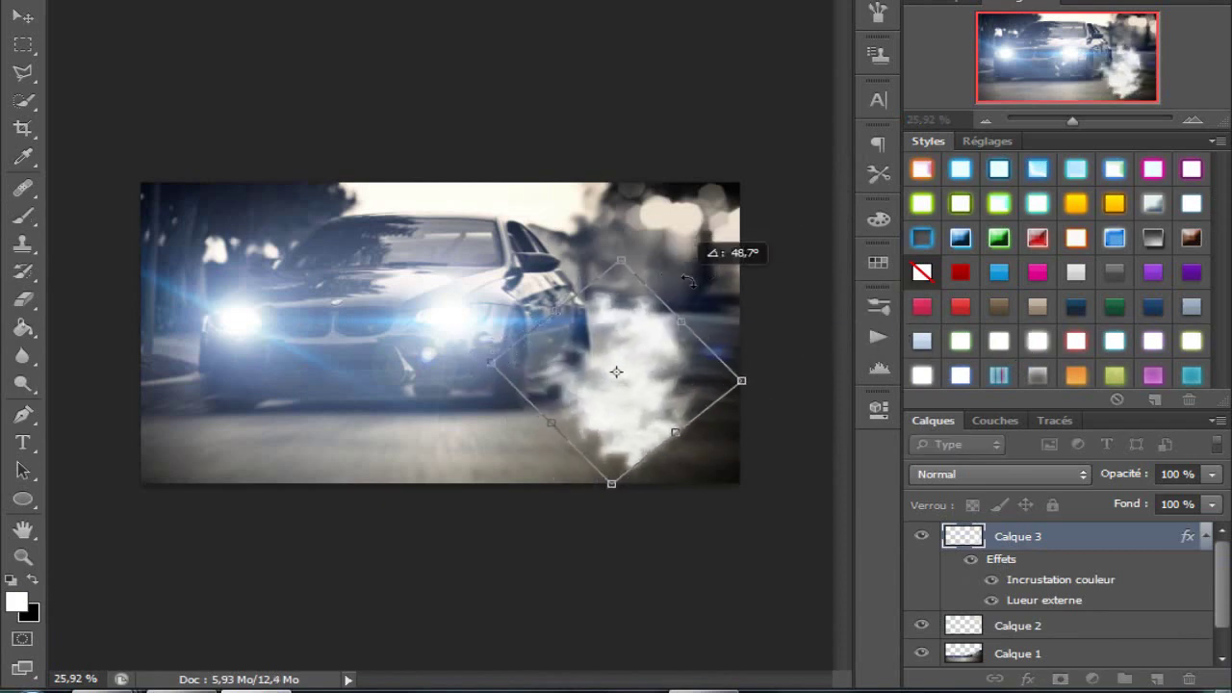
drag(640, 363, 658, 377)
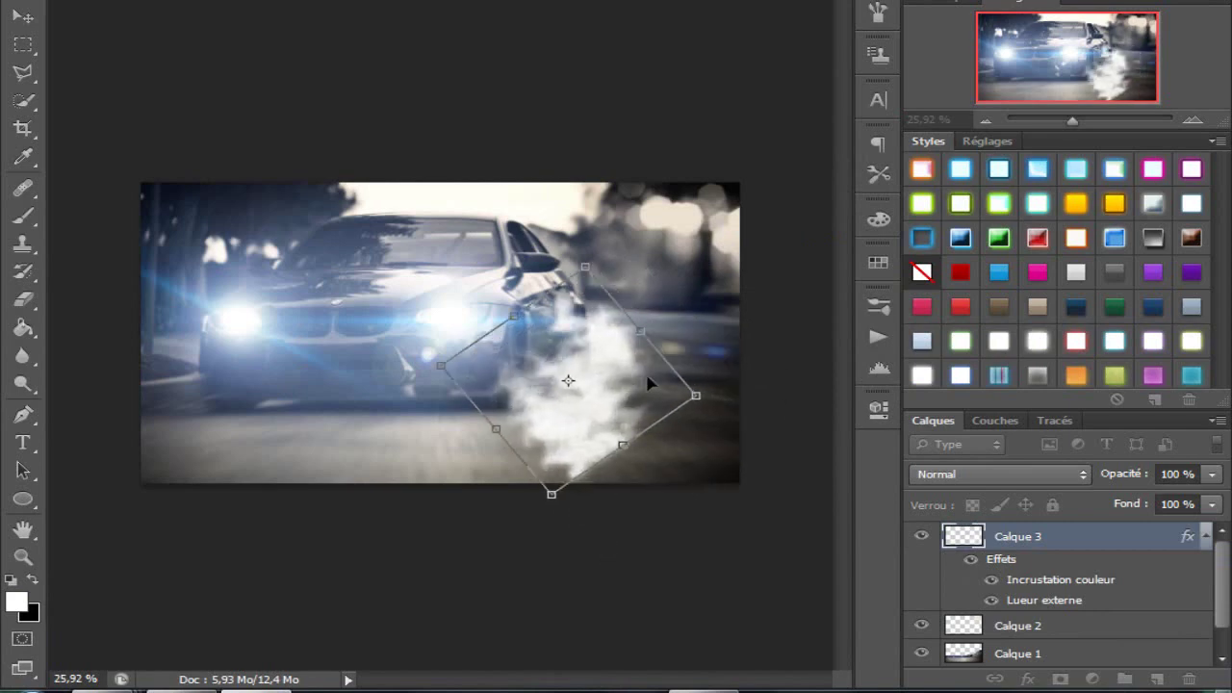
key(Return)
Step: Keep Calque 3 blending at Normal and erase the smoke's lower parts below the wheel
click(1067, 470)
click(1044, 450)
key(Up)
key(Up)
key(Up)
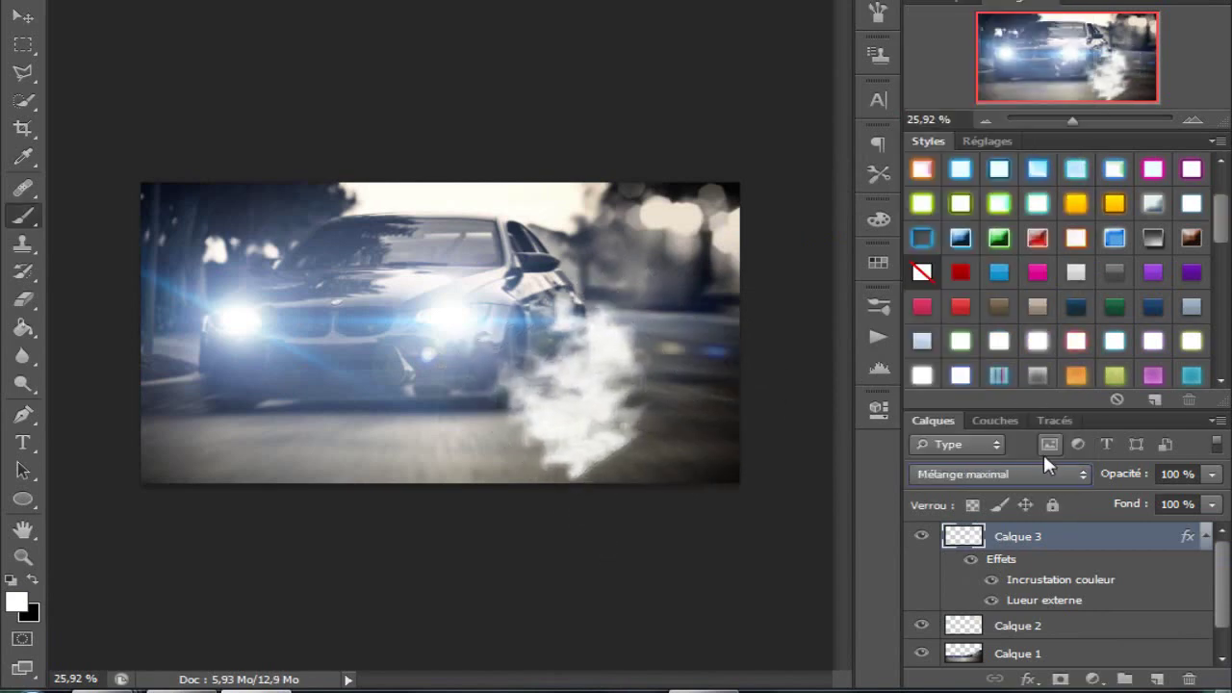
key(Up)
key(Up)
key(Up)
key(Up)
key(Up)
key(Up)
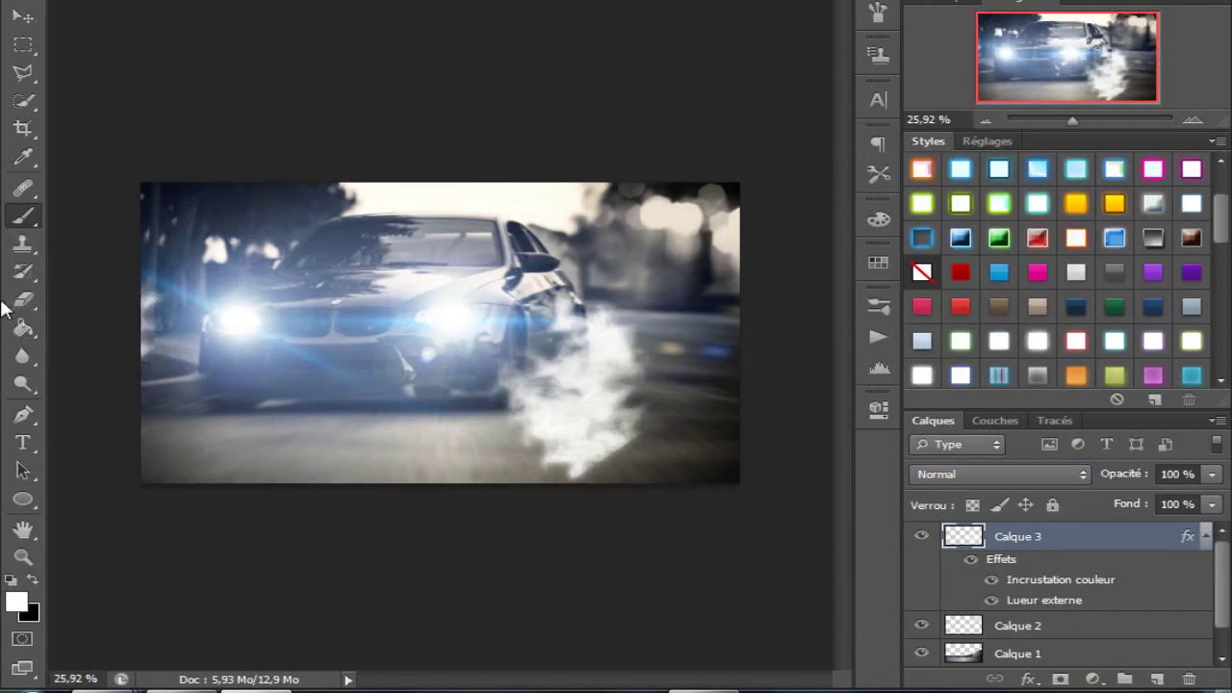
click(17, 303)
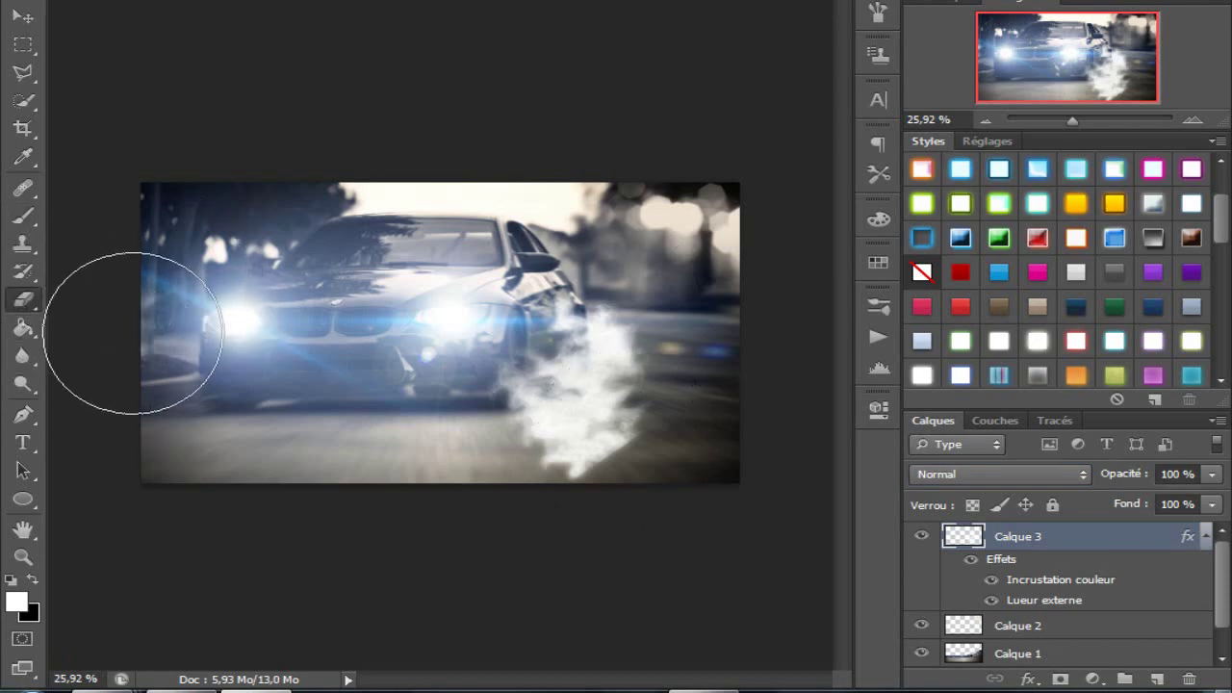
drag(578, 482, 641, 449)
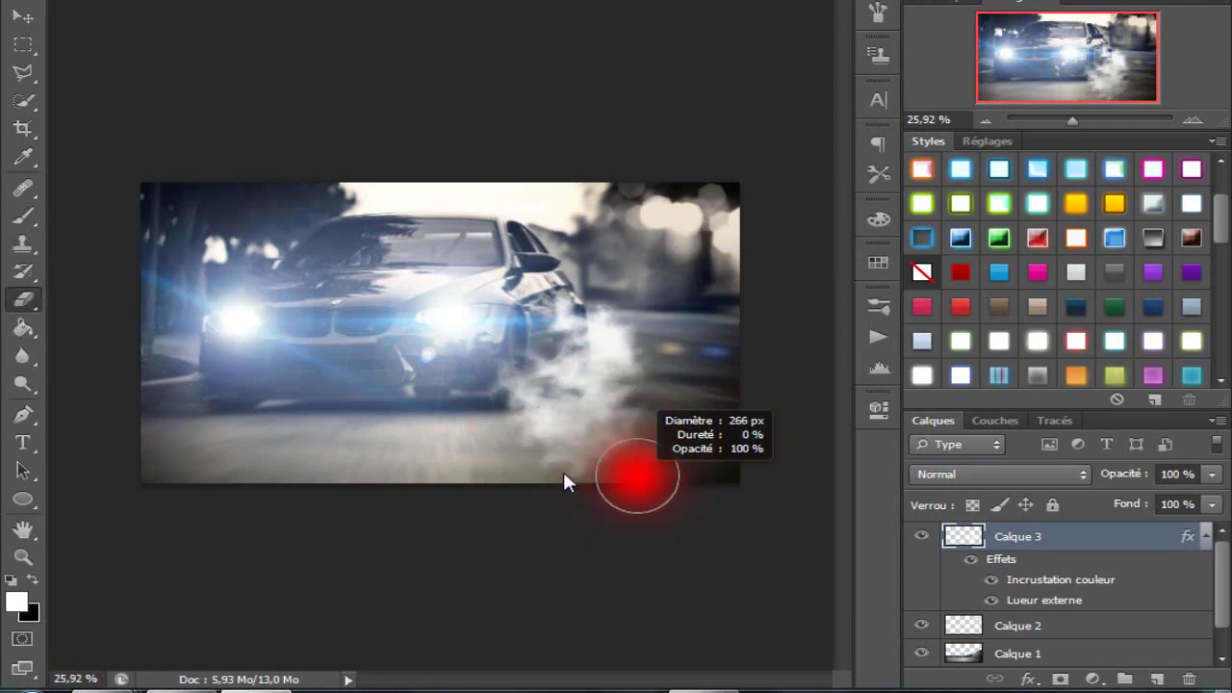
mouse_move(548, 488)
mouse_down()
mouse_move(567, 357)
mouse_move(584, 355)
mouse_move(561, 366)
mouse_move(537, 411)
mouse_move(610, 421)
mouse_move(523, 448)
mouse_move(549, 413)
mouse_move(529, 395)
mouse_move(488, 424)
mouse_up()
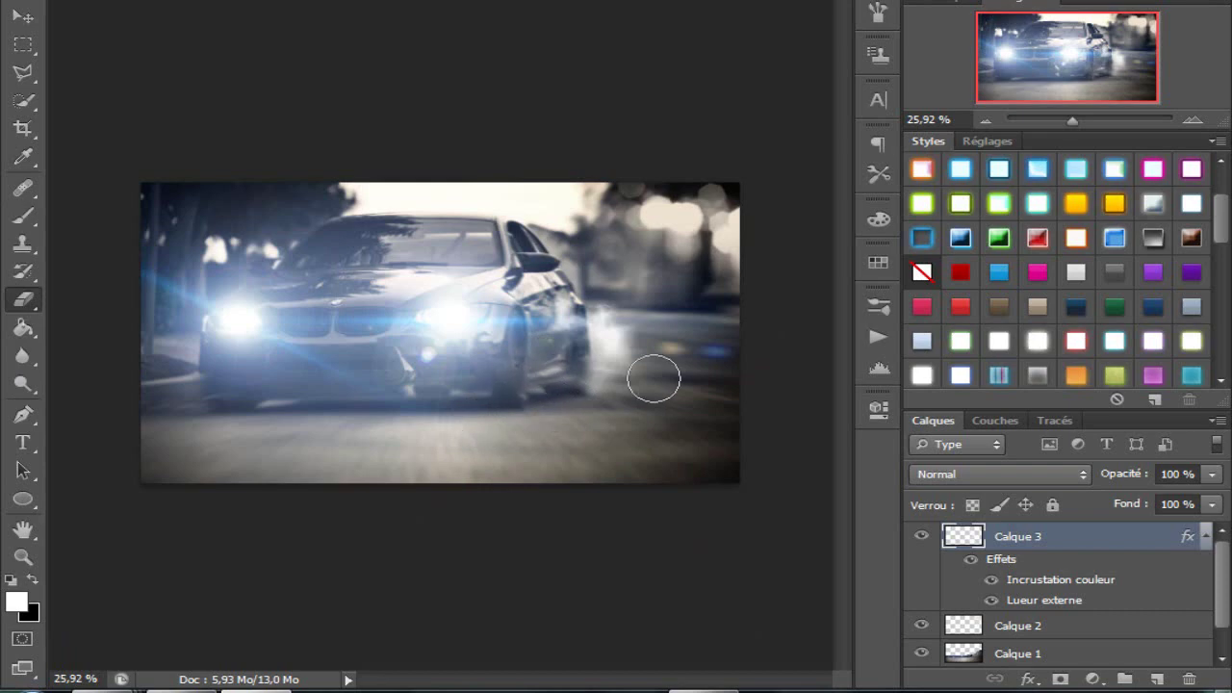
Step: Apply a motion blur (Flou directionnel) at angle 40, distance 21
click(798, 278)
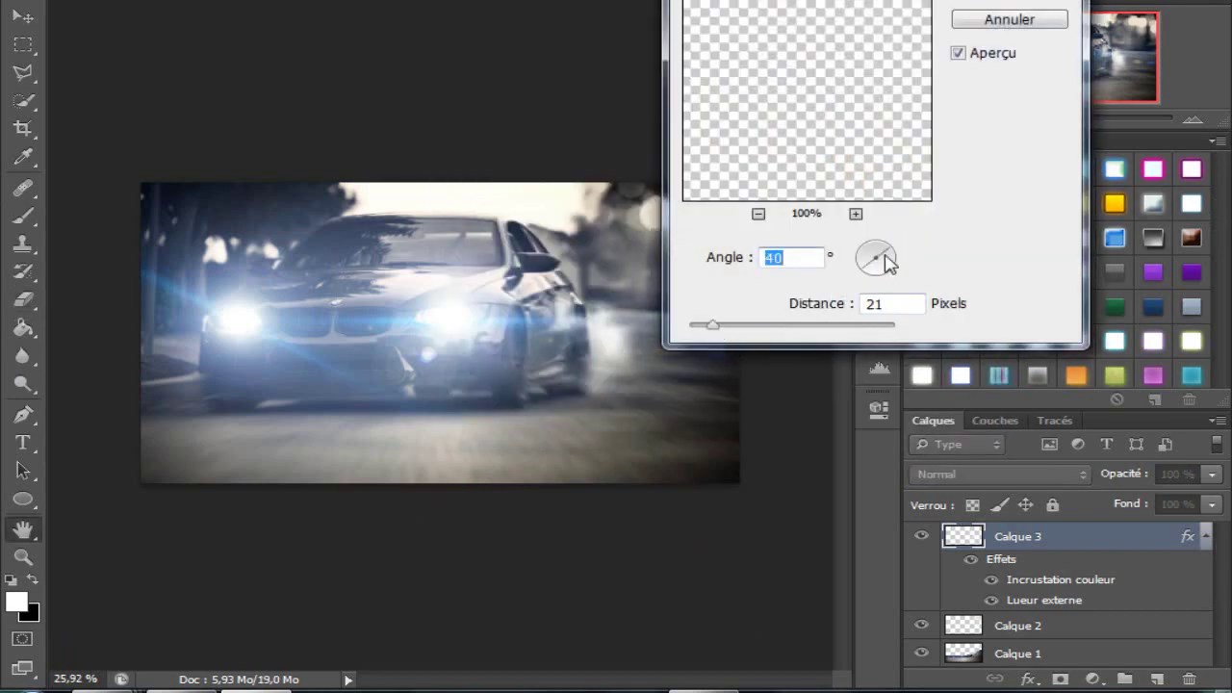
key(Return)
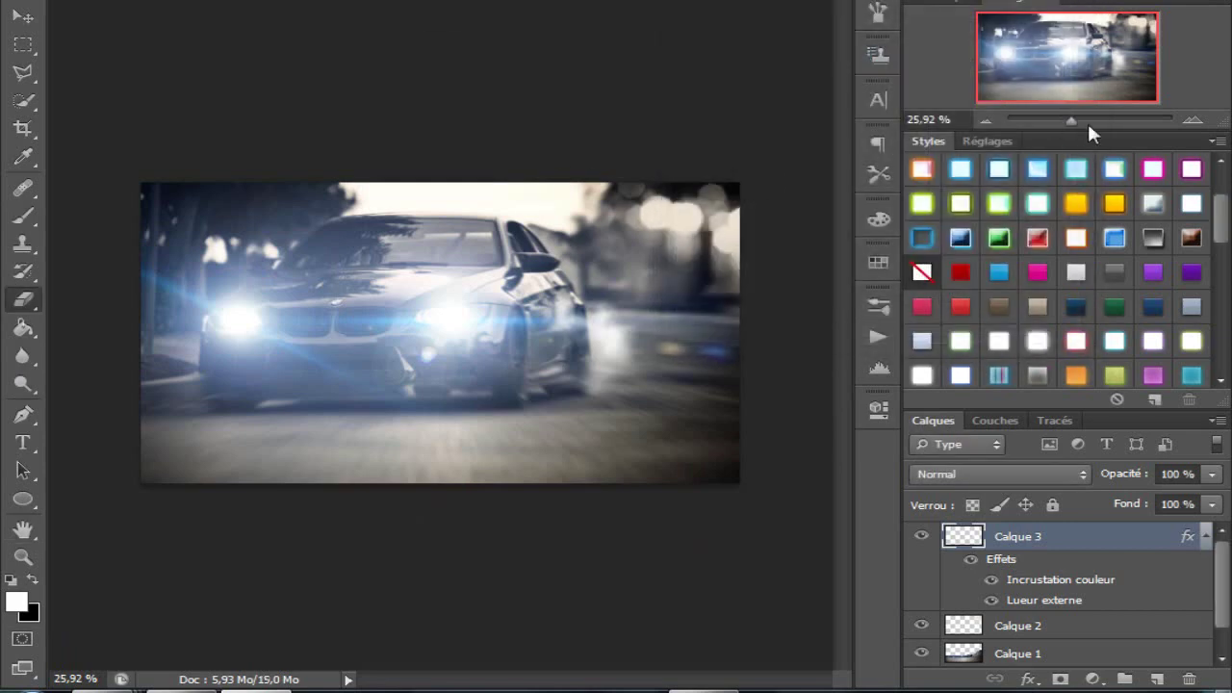
click(1086, 120)
drag(1052, 78, 1092, 85)
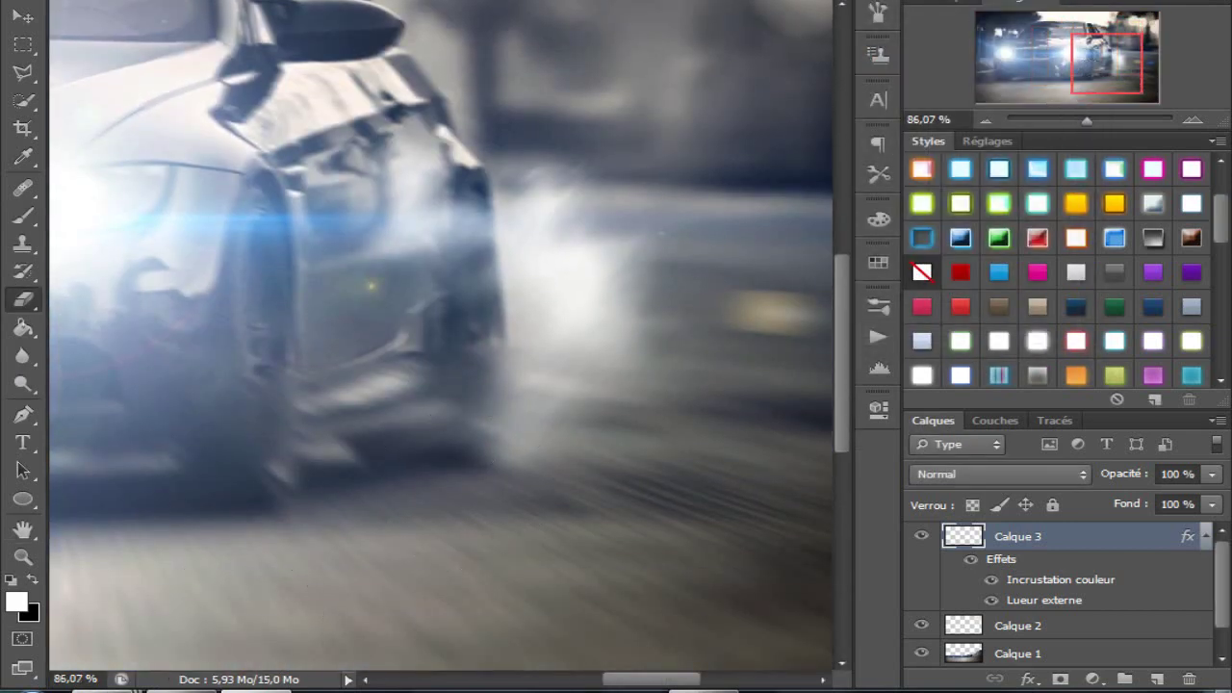
Step: Drag debris2_blue.png from the flare folder into the Photoshop document
click(471, 612)
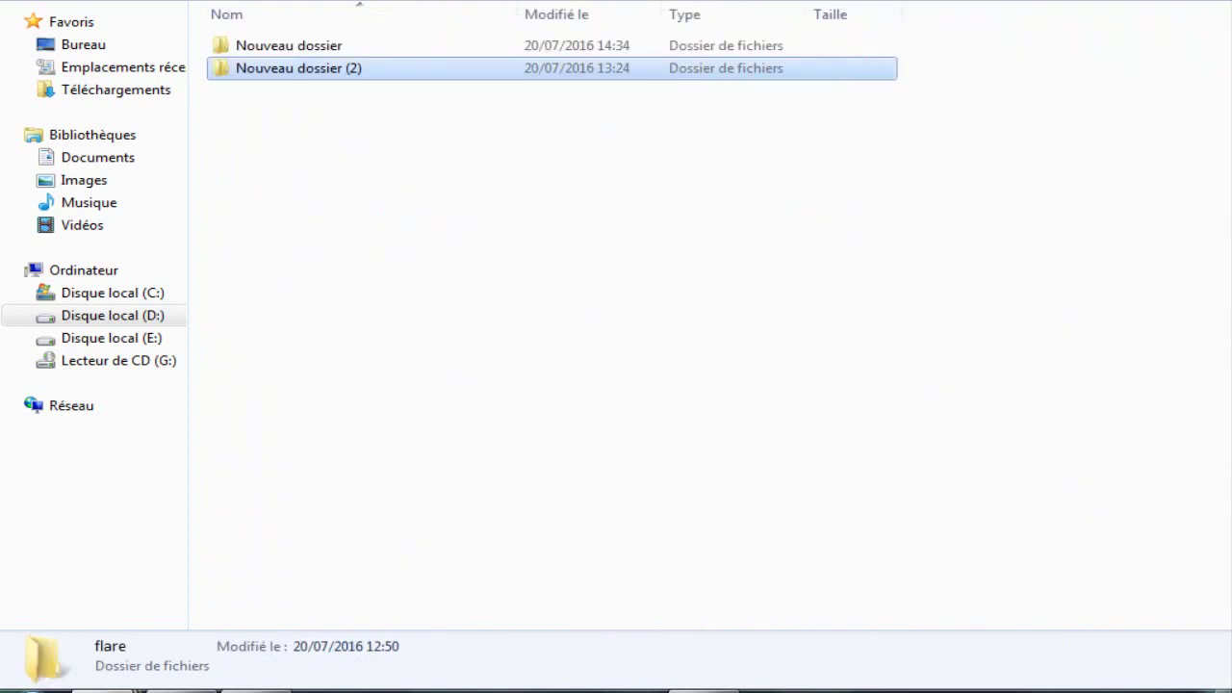
double_click(413, 67)
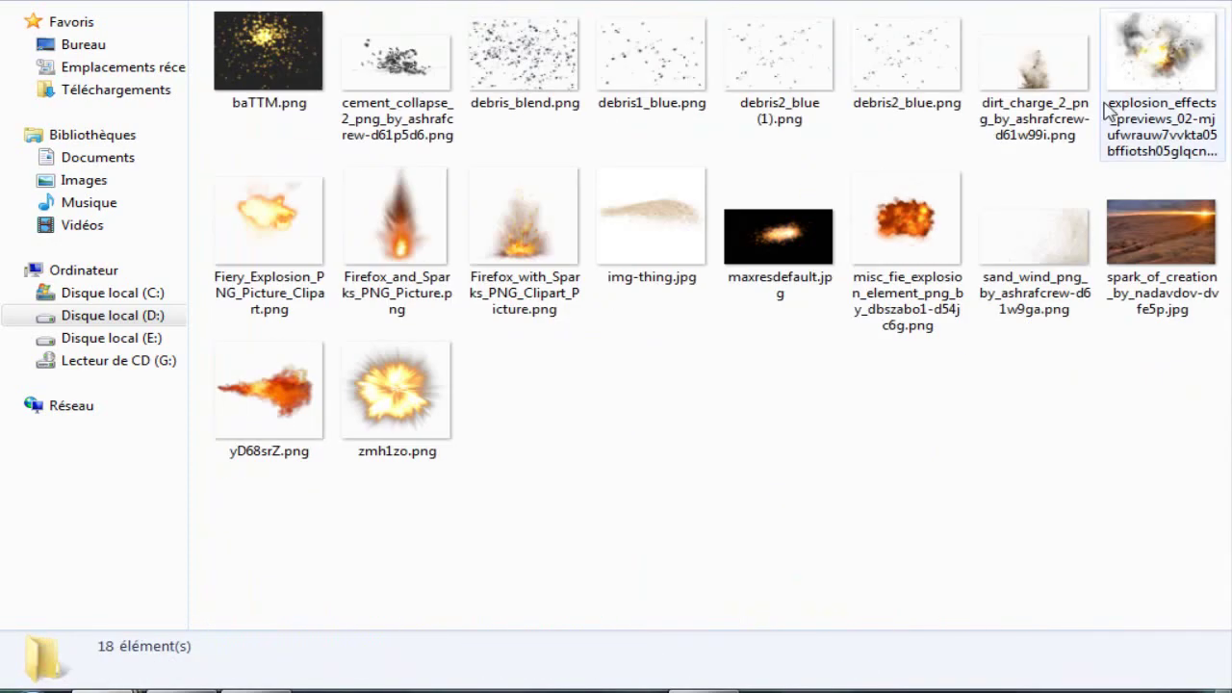
mouse_move(922, 81)
mouse_down()
mouse_move(645, 407)
mouse_move(440, 333)
mouse_up()
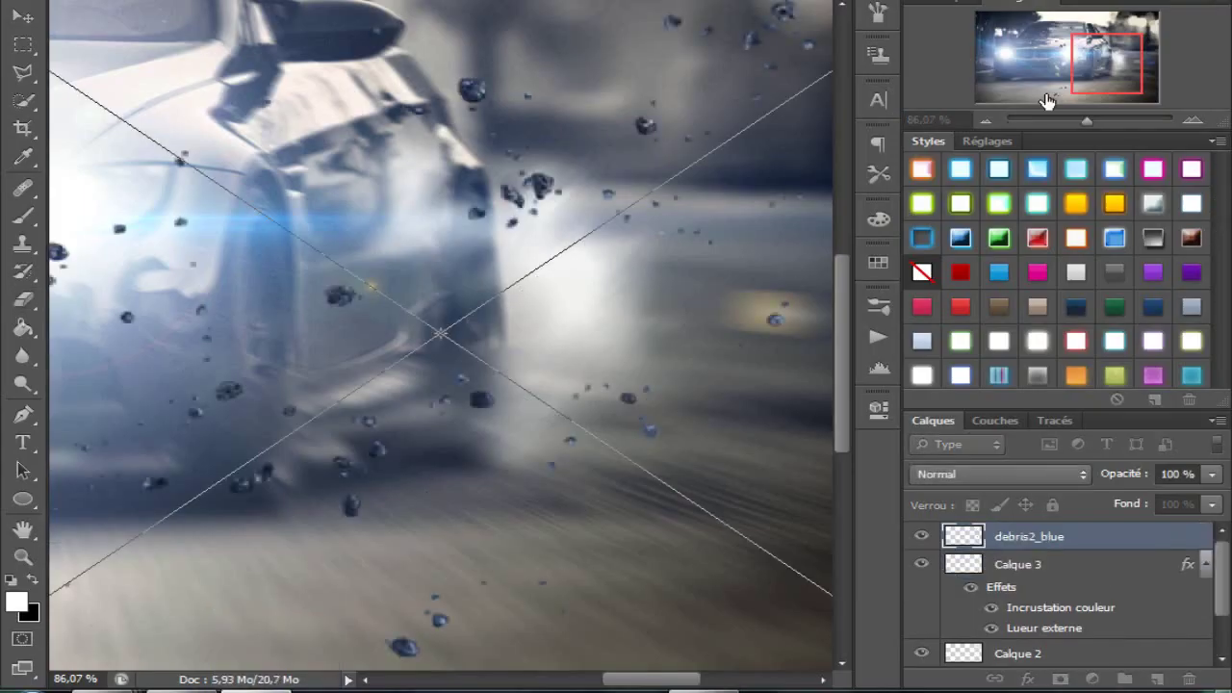
Step: Shrink the debris, place it beside the car's rear, and erase overlaps
drag(1087, 120, 1073, 121)
drag(751, 236, 621, 302)
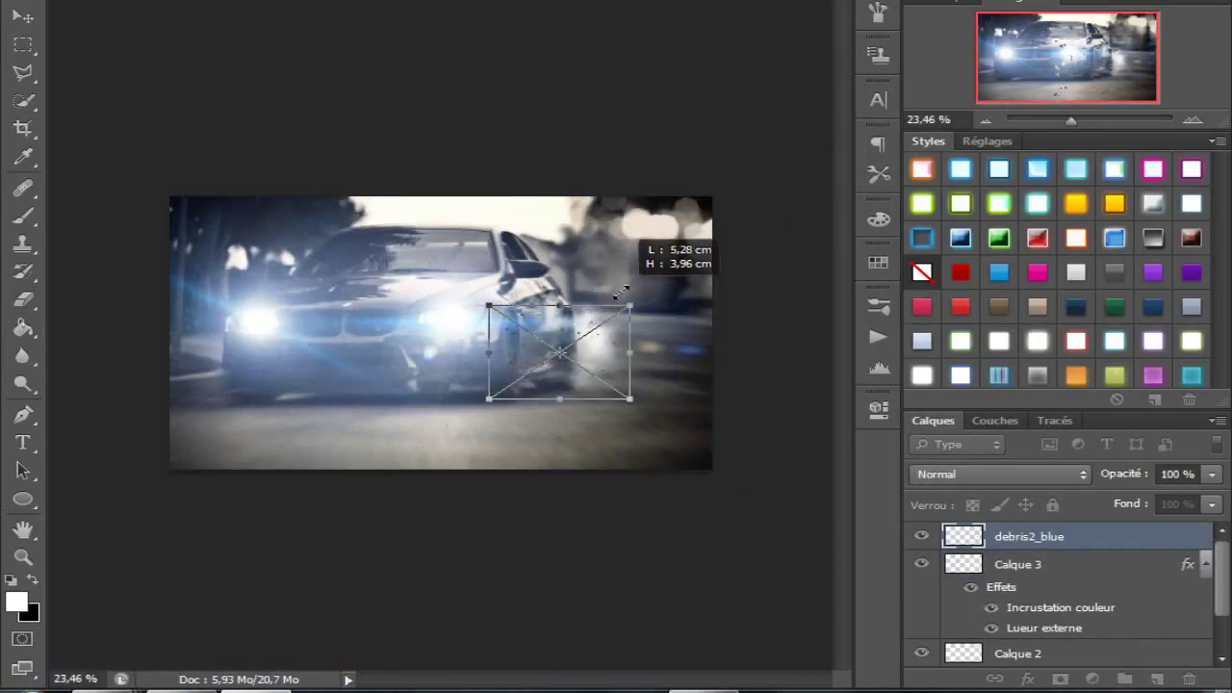
drag(594, 352, 662, 330)
key(Return)
drag(1071, 120, 1097, 122)
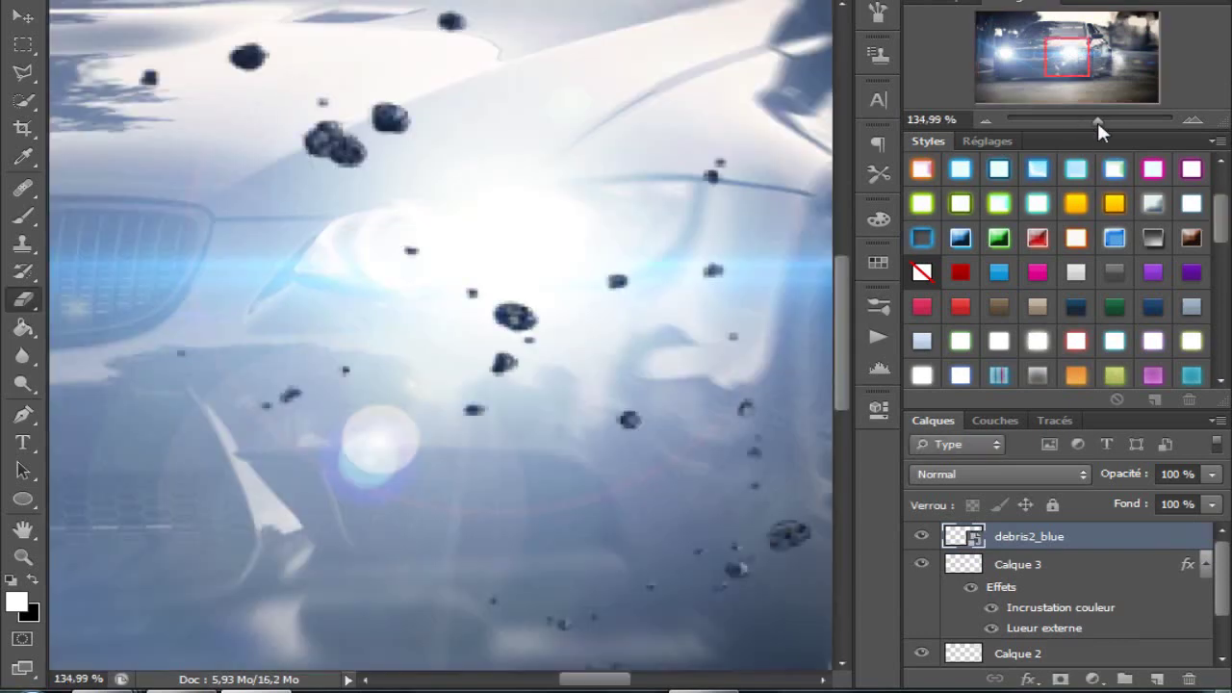
drag(1074, 68, 1122, 58)
drag(1096, 120, 1085, 121)
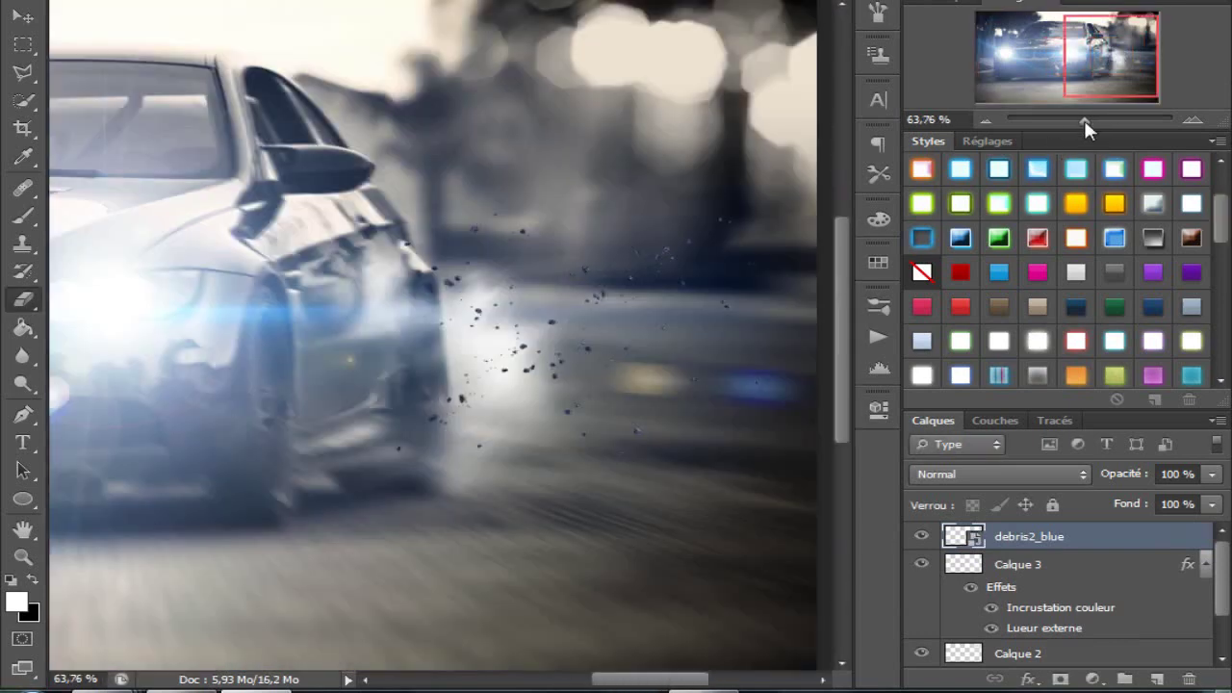
drag(355, 300, 391, 434)
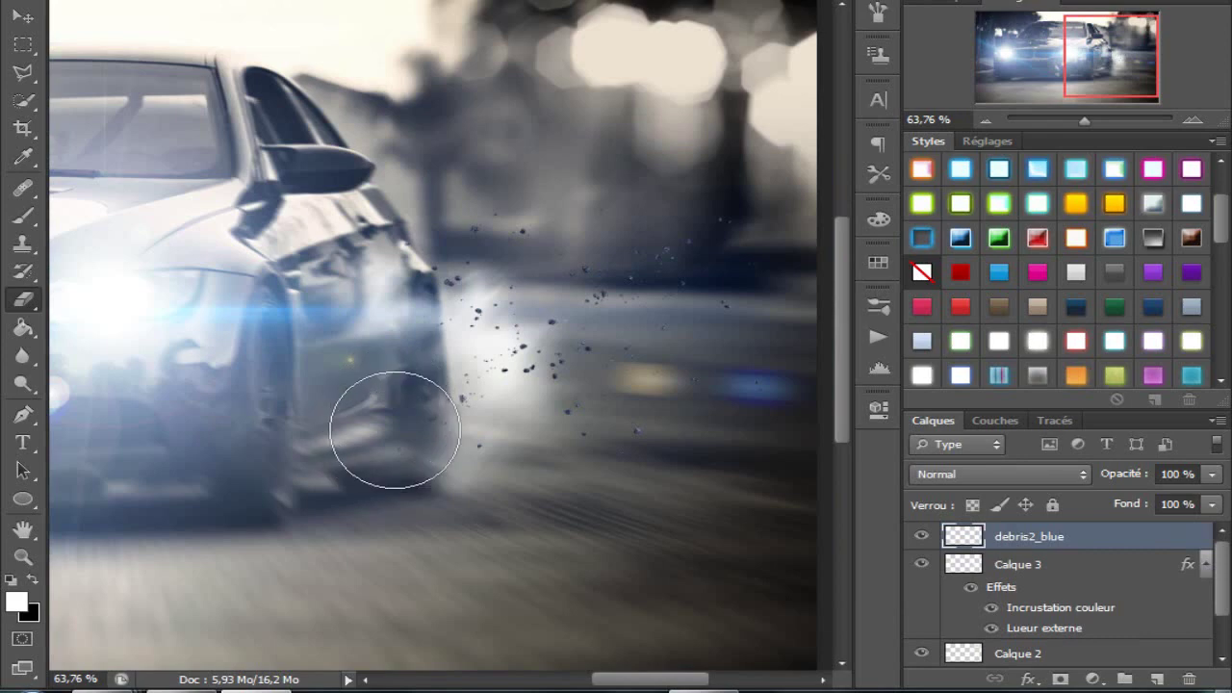
Step: Darken the debris with Levels and desaturate it to Saturation -100
key(ctrl+l)
drag(766, 252, 817, 260)
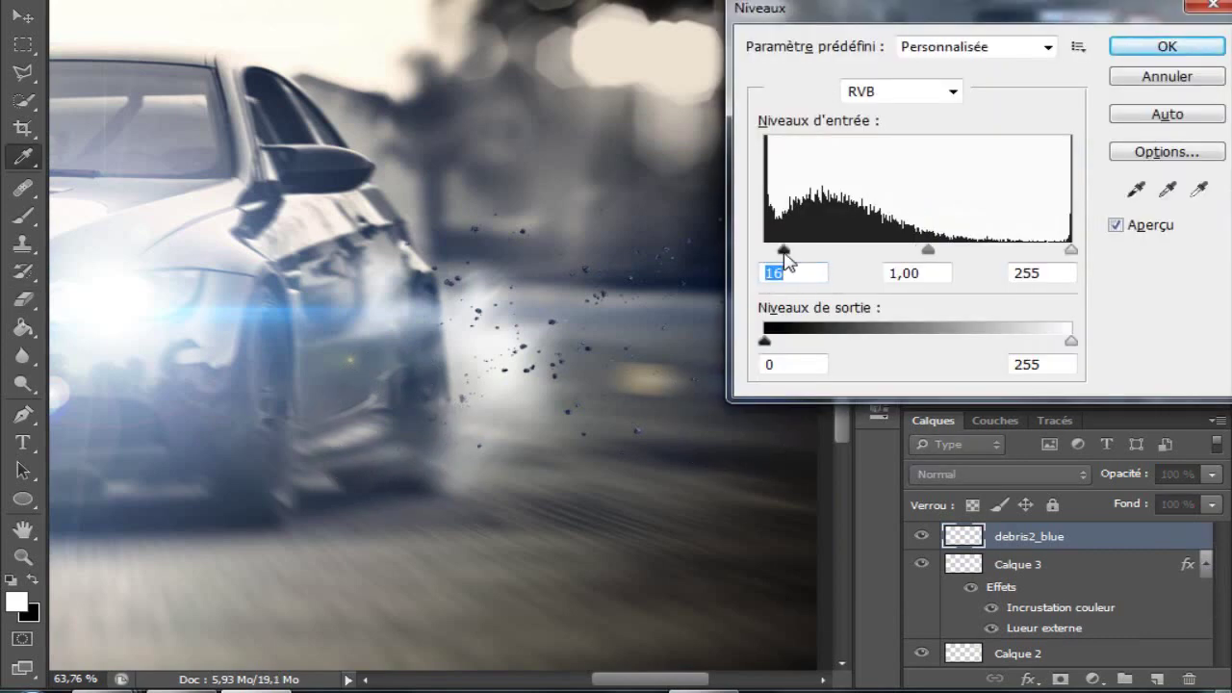
key(Return)
key(ctrl+u)
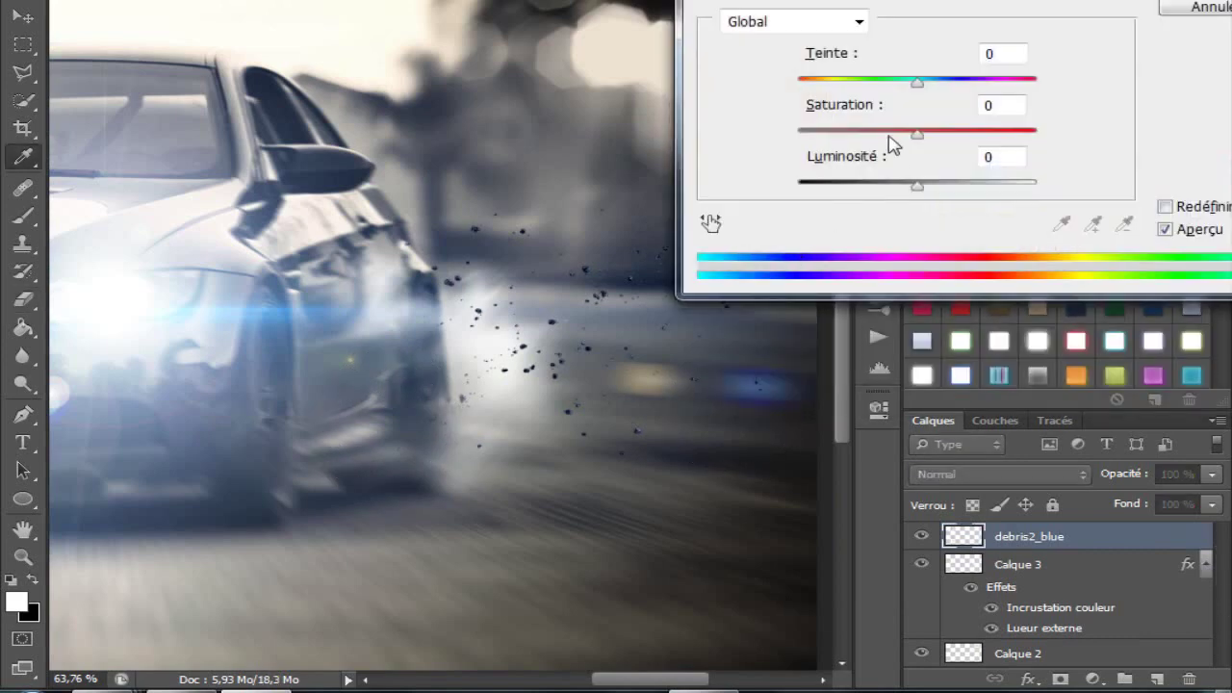
drag(917, 133, 780, 159)
key(Return)
drag(1093, 120, 1080, 121)
Step: Distort and rotate the debris into a slanted spray behind the wheel
key(ctrl+t)
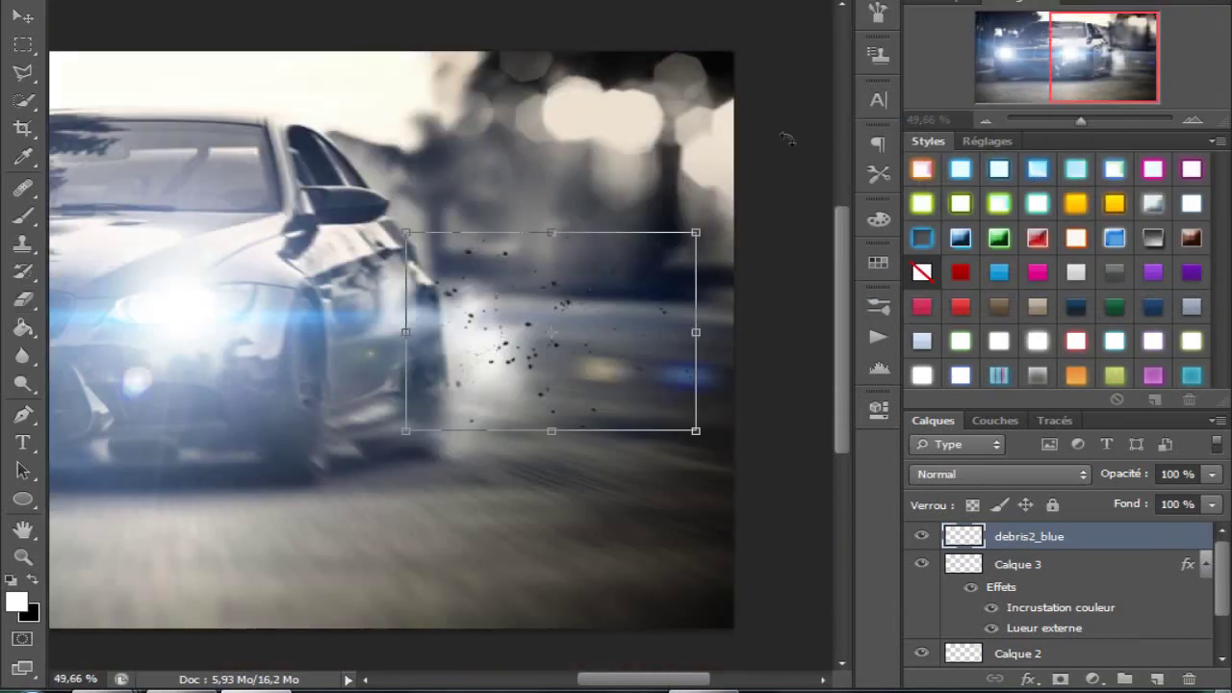
drag(695, 431, 641, 399)
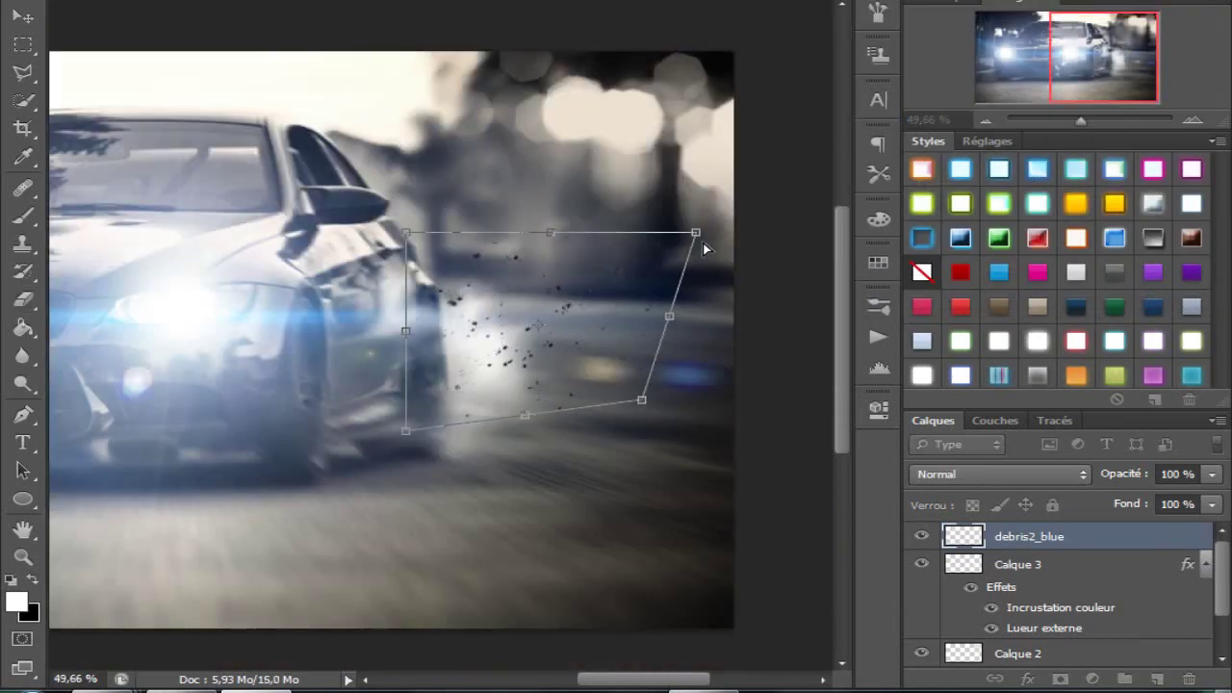
drag(695, 232, 611, 247)
drag(673, 426, 597, 380)
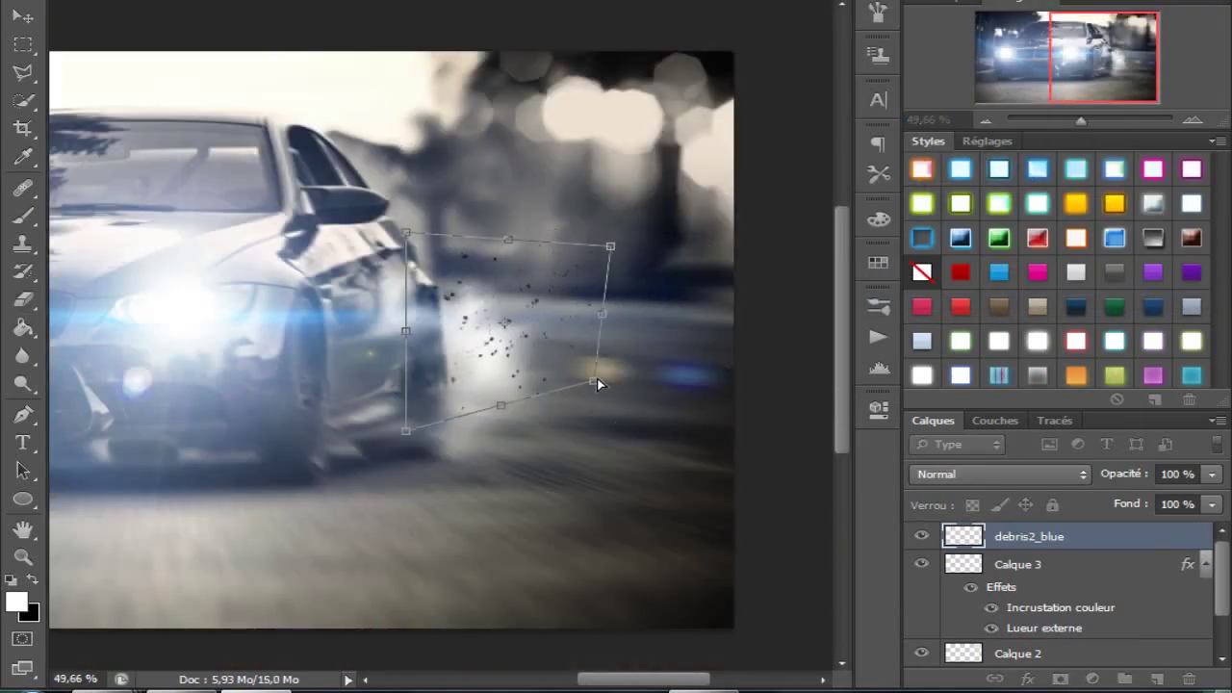
key(Return)
key(e)
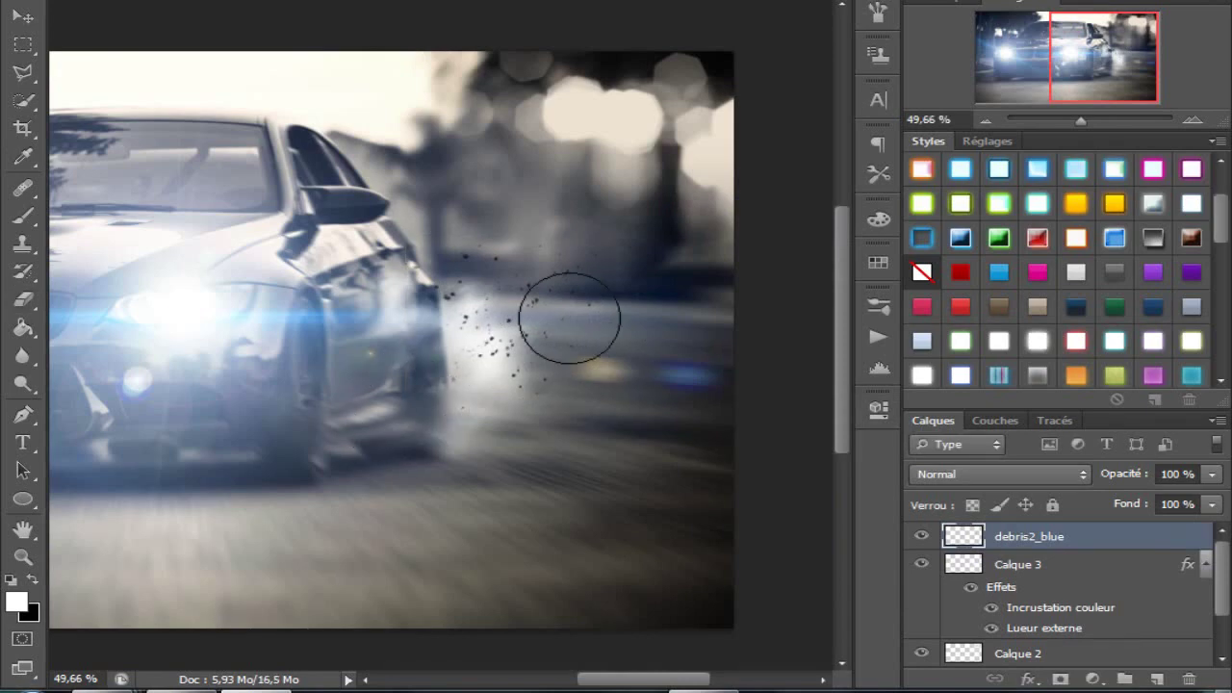
key(ctrl+t)
drag(569, 311, 567, 308)
key(Return)
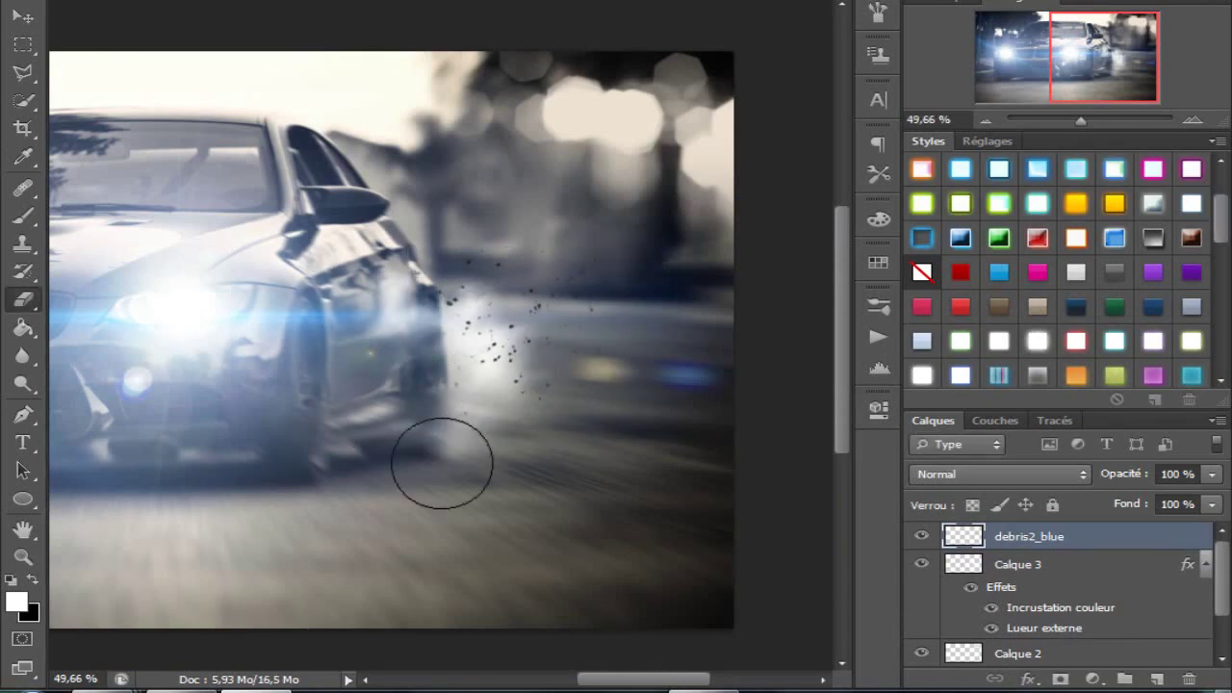
drag(1078, 120, 1074, 130)
scroll(1091, 553, down, 1)
Step: Copy a polygonal lasso area of the Arrière-plan photo onto new layer Calque 4
click(1007, 653)
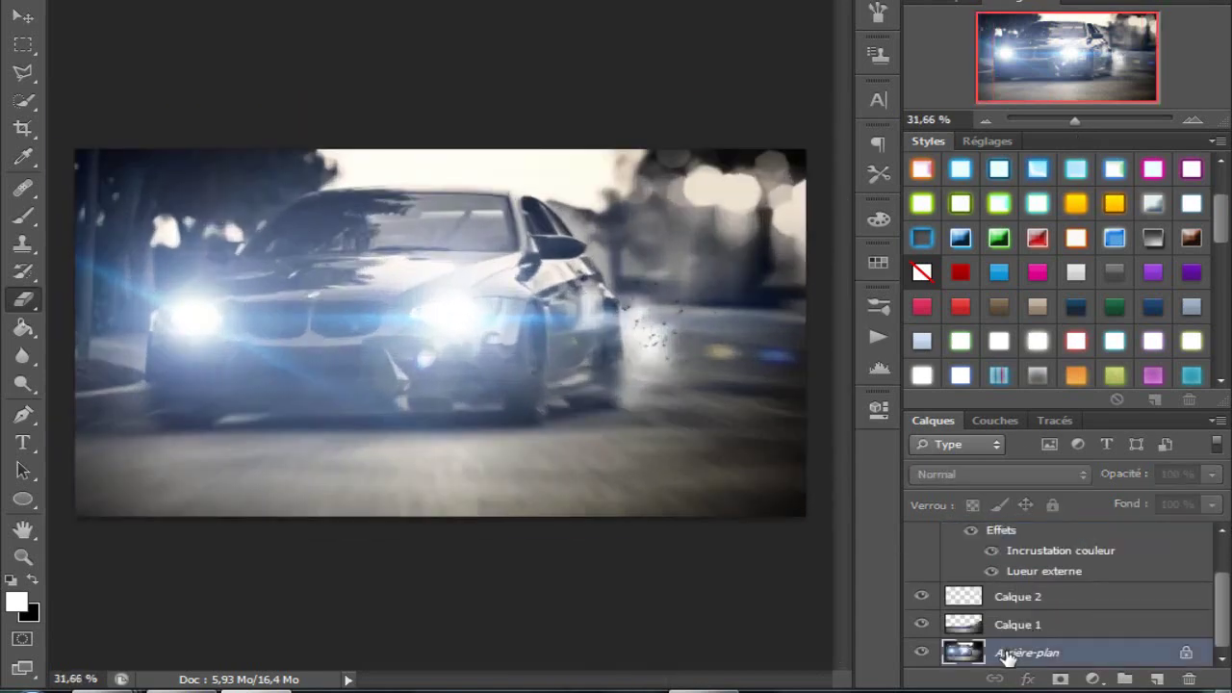
click(23, 71)
click(390, 140)
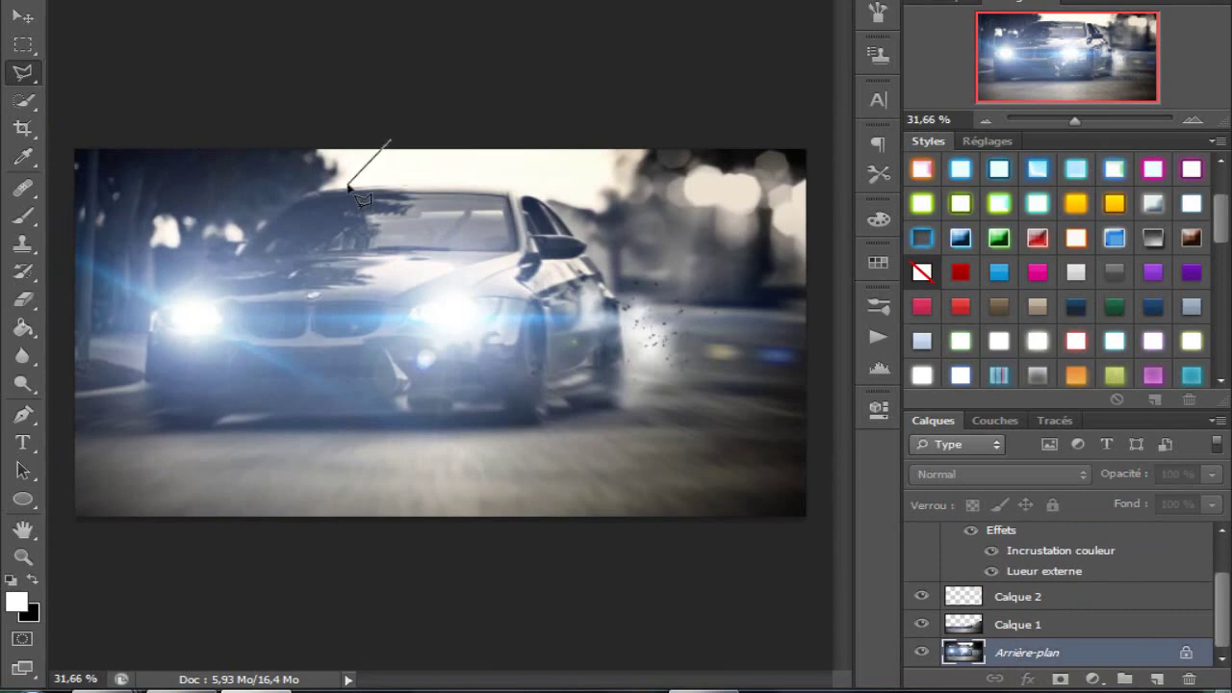
click(62, 122)
click(390, 140)
key(ctrl+j)
Step: Radial-blur Calque 4, soften it with the eraser, and set opacity to 61%
click(511, 0)
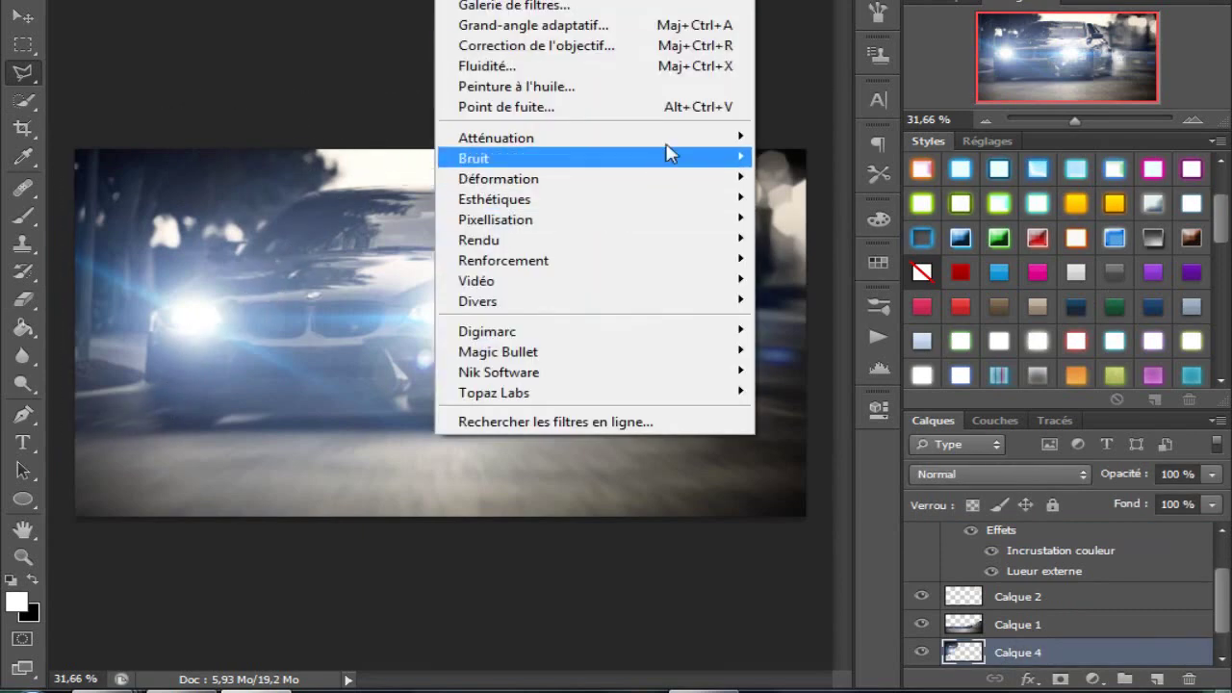
click(787, 367)
key(Return)
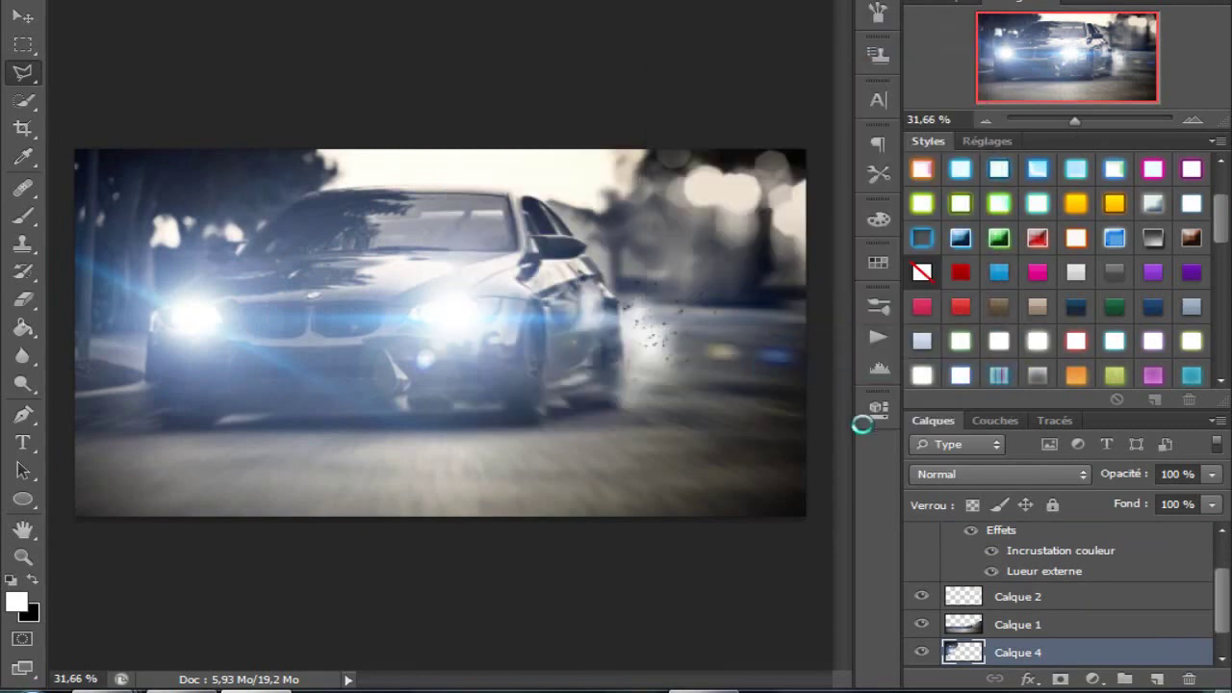
right_click(23, 299)
click(106, 290)
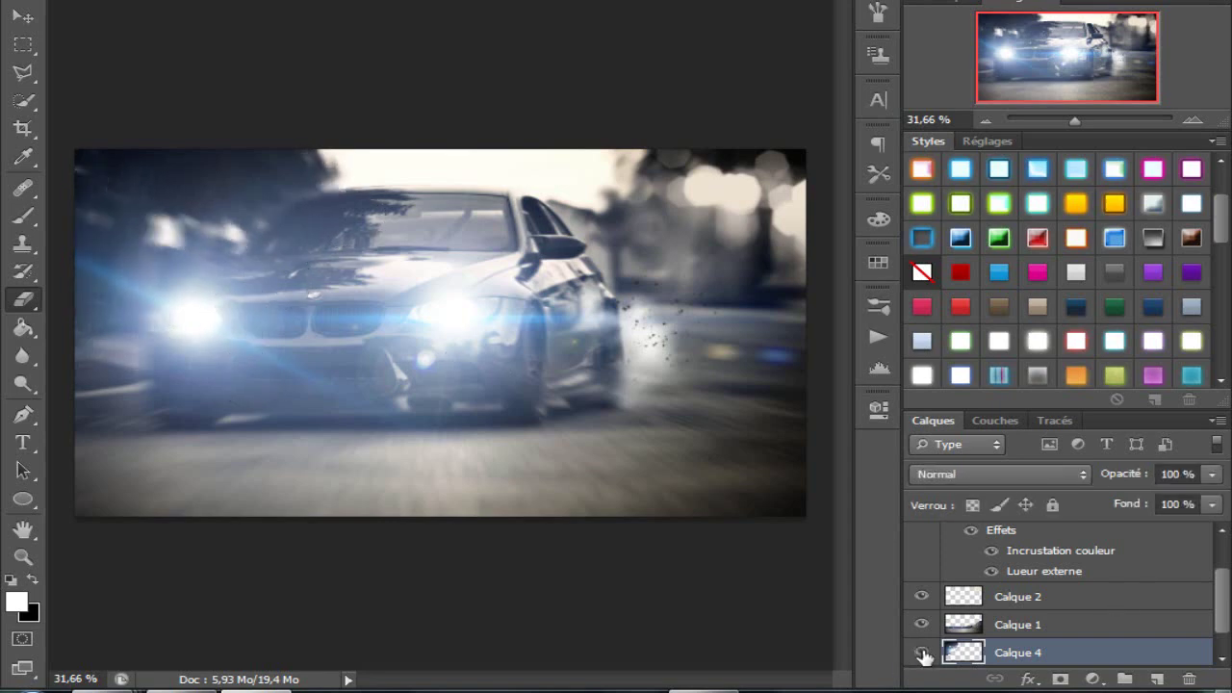
click(1211, 474)
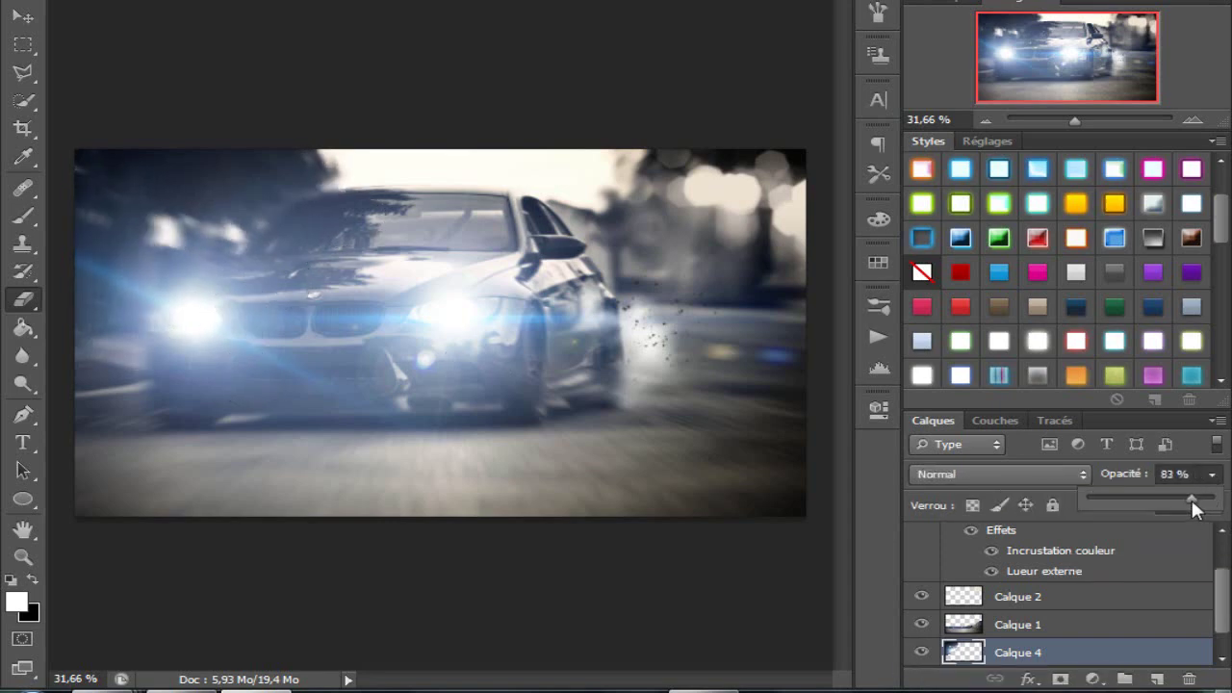
mouse_move(1192, 500)
mouse_down()
mouse_move(1140, 516)
mouse_move(1163, 520)
mouse_up()
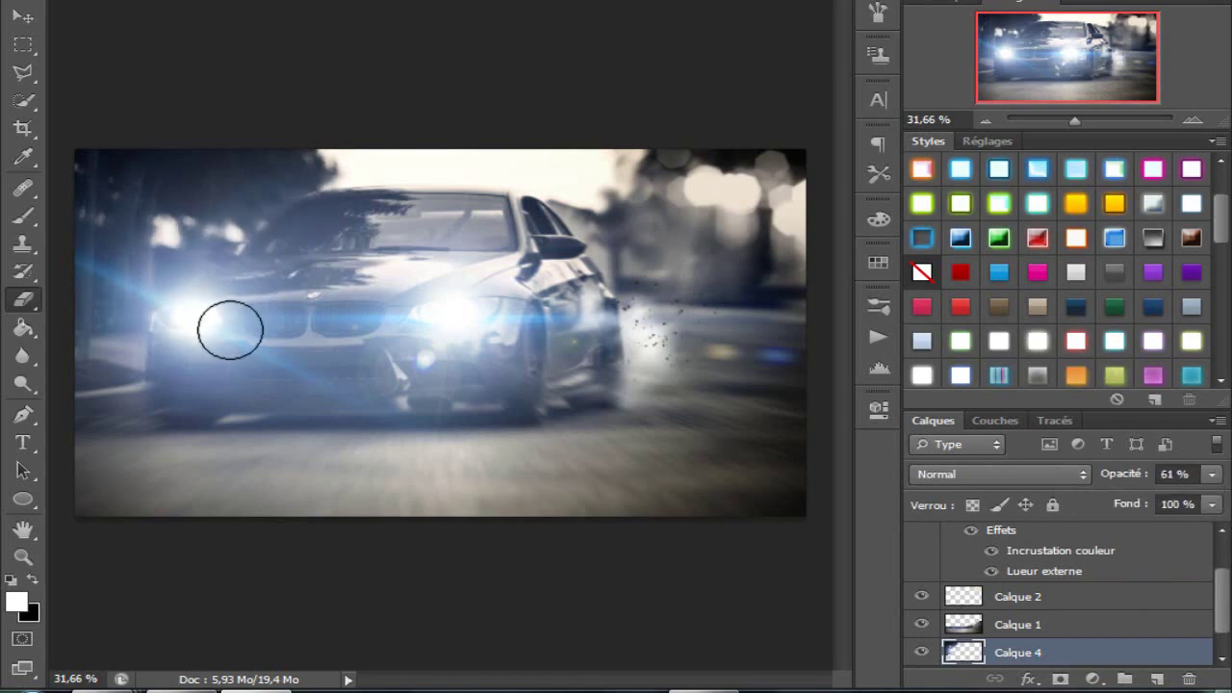
drag(1065, 113, 1079, 111)
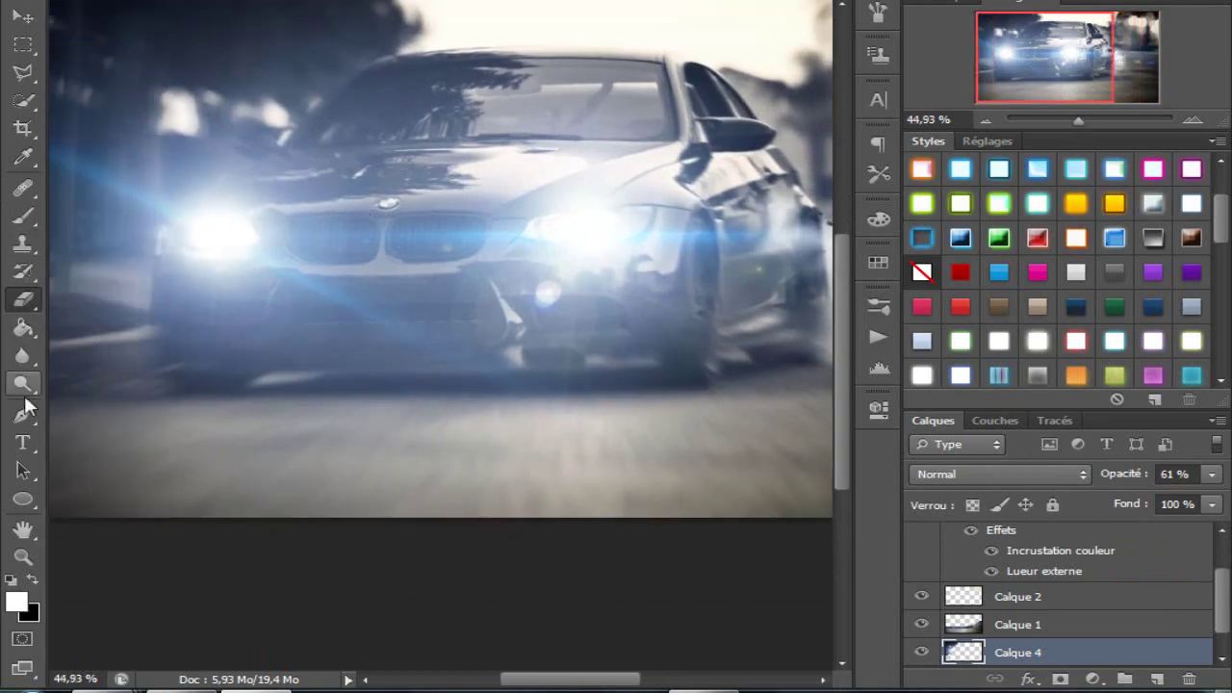
Step: Type the word DESIGNE in a text layer below the car
click(23, 443)
drag(1220, 589, 1221, 563)
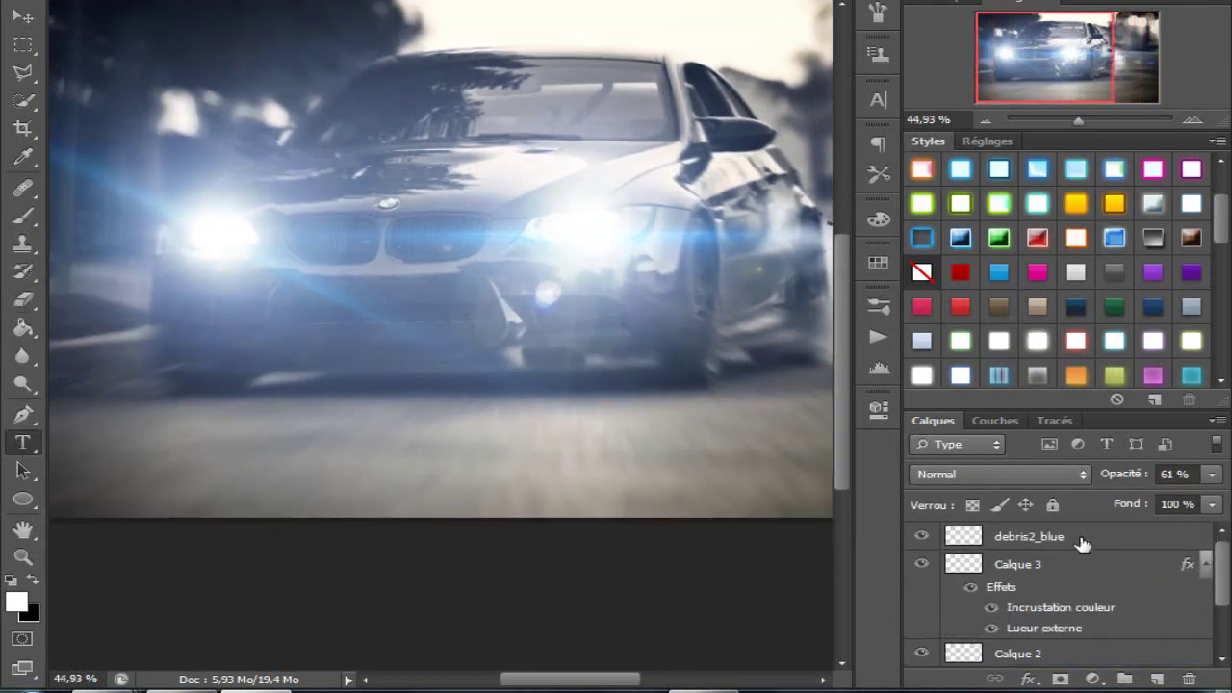
click(396, 481)
text(Ta)
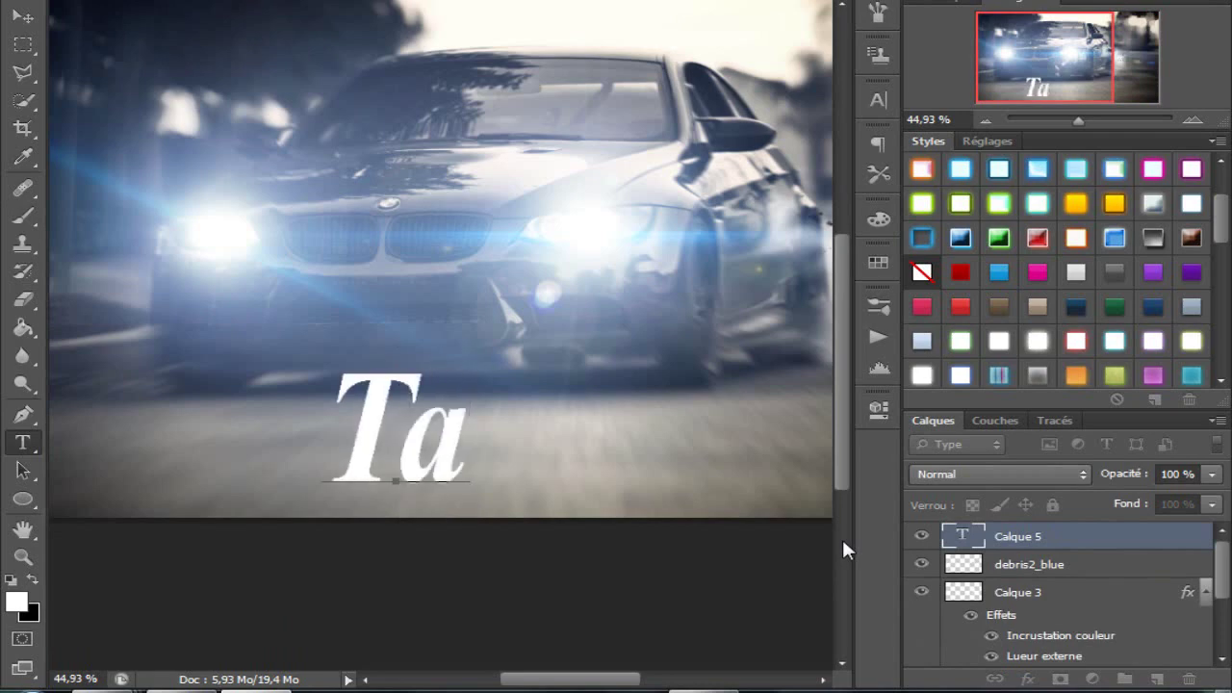
text(rek)
key(BackSpace)
key(BackSpace)
key(BackSpace)
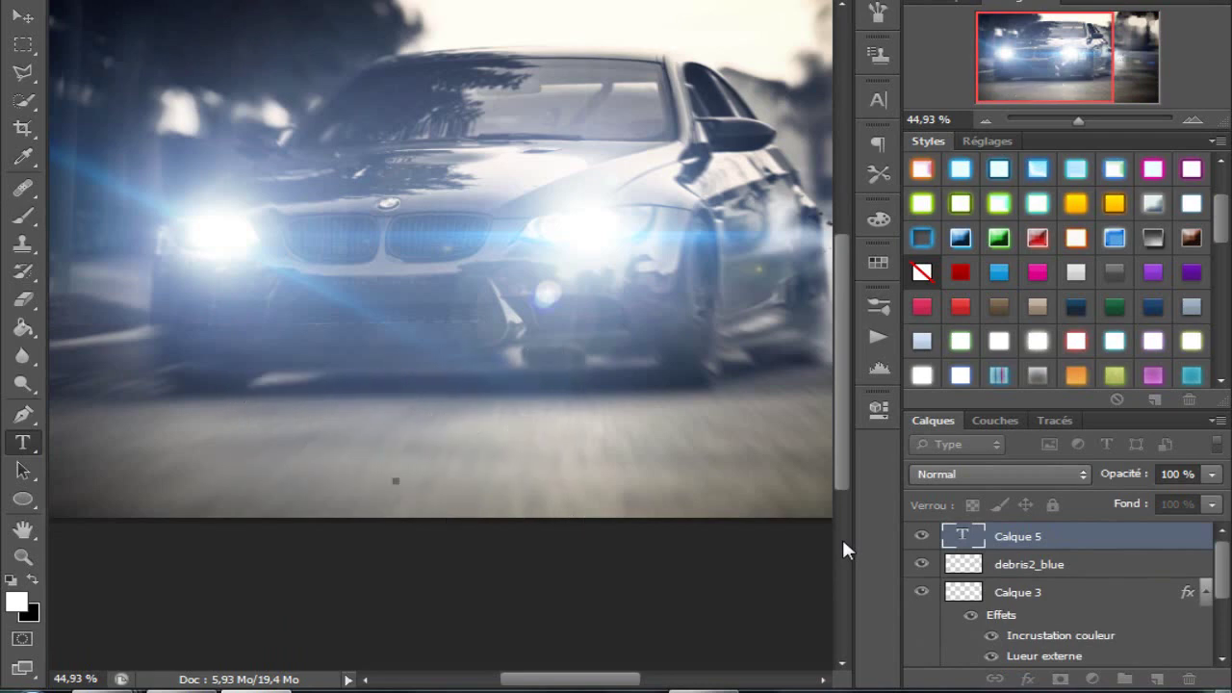
text(des)
key(BackSpace)
key(BackSpace)
key(BackSpace)
text(DES)
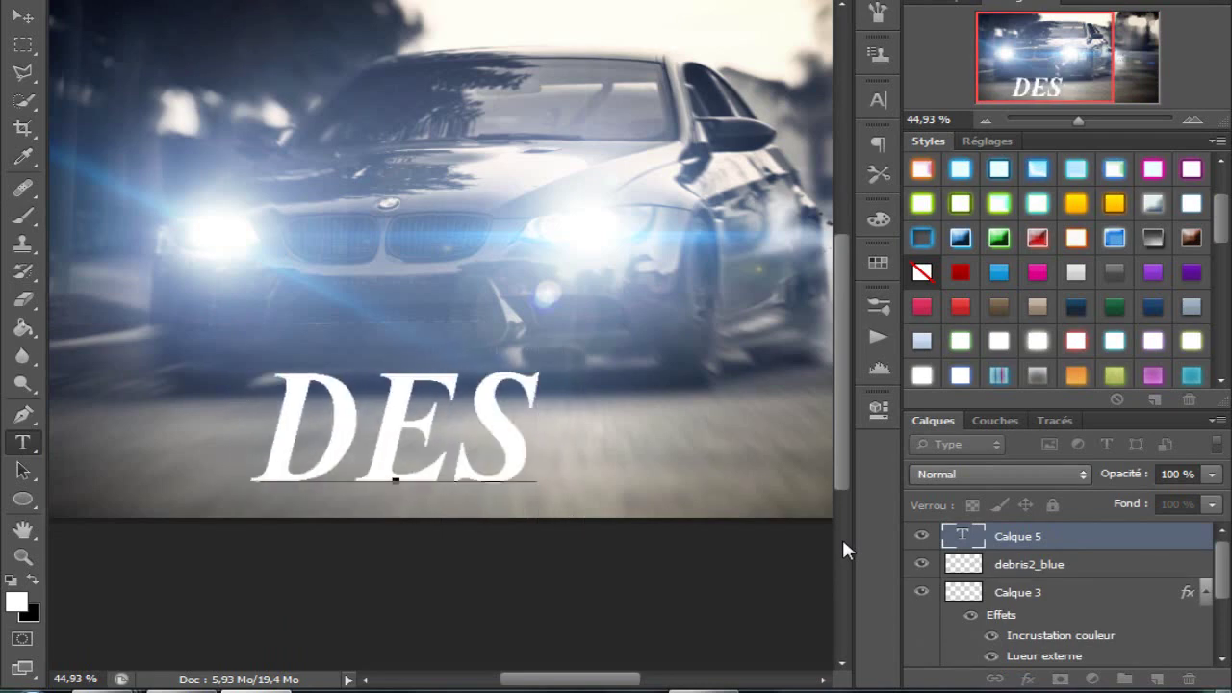
text(IGNE)
Step: Cycle DESIGNE's typeface until the heart-decorated font is applied
key(ctrl+a)
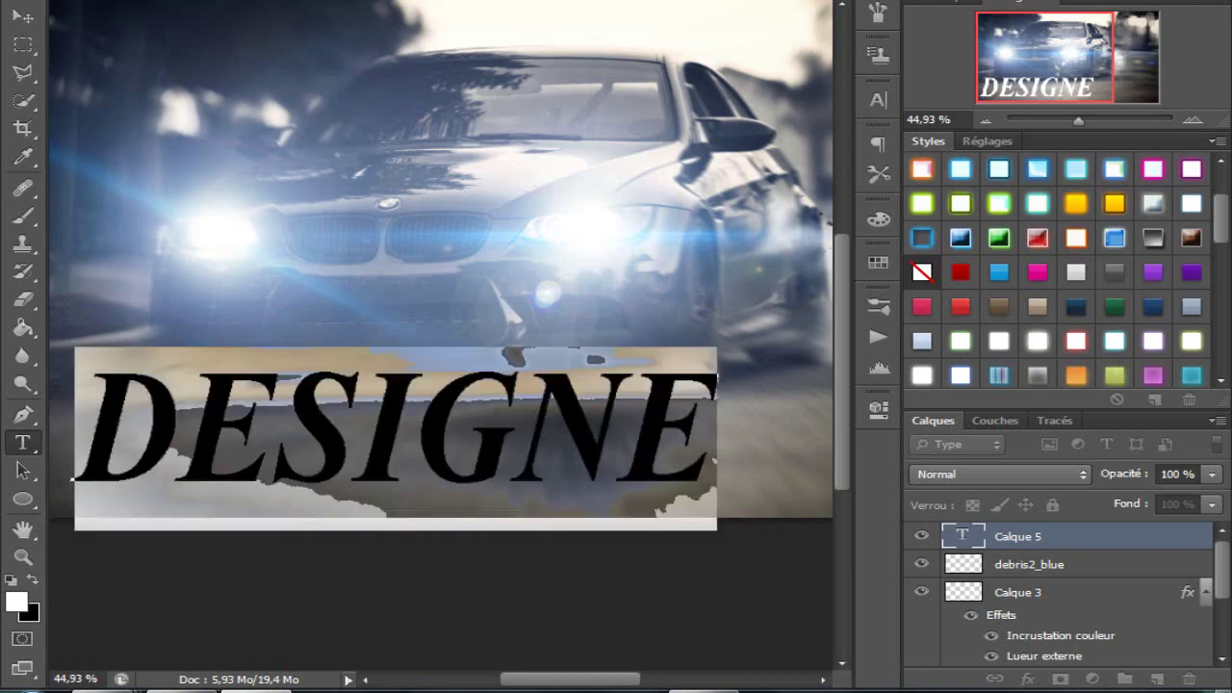
key(Down)
click(124, 359)
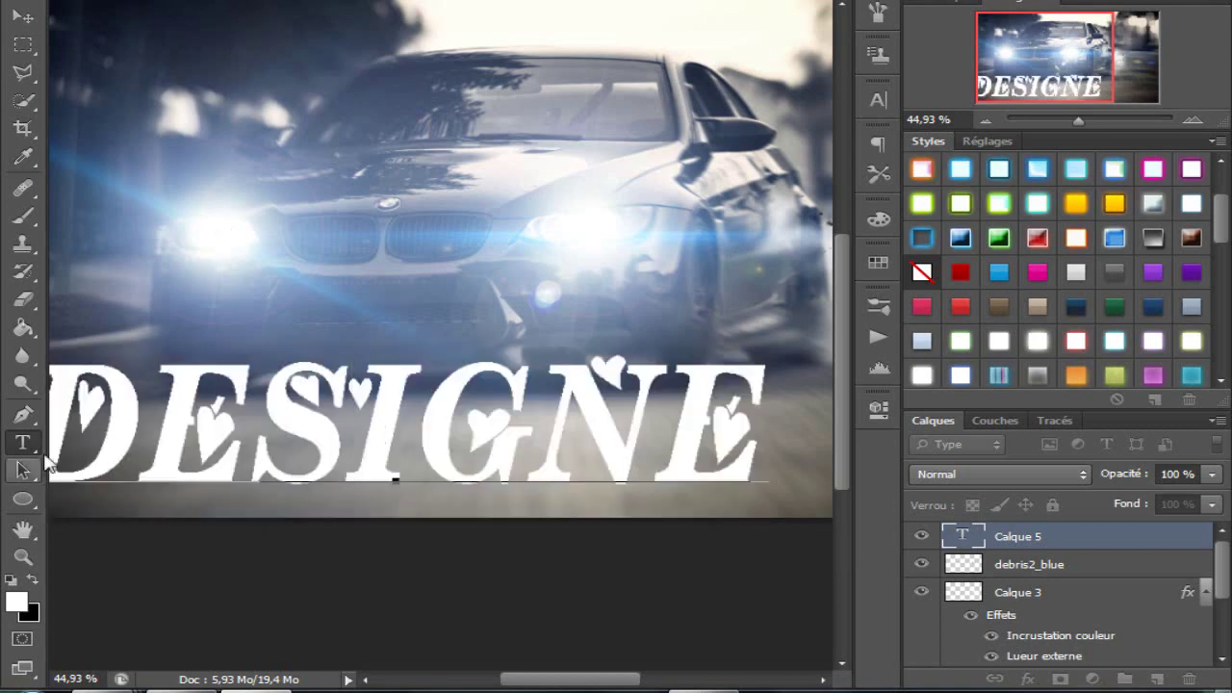
double_click(189, 407)
key(Down)
key(Down)
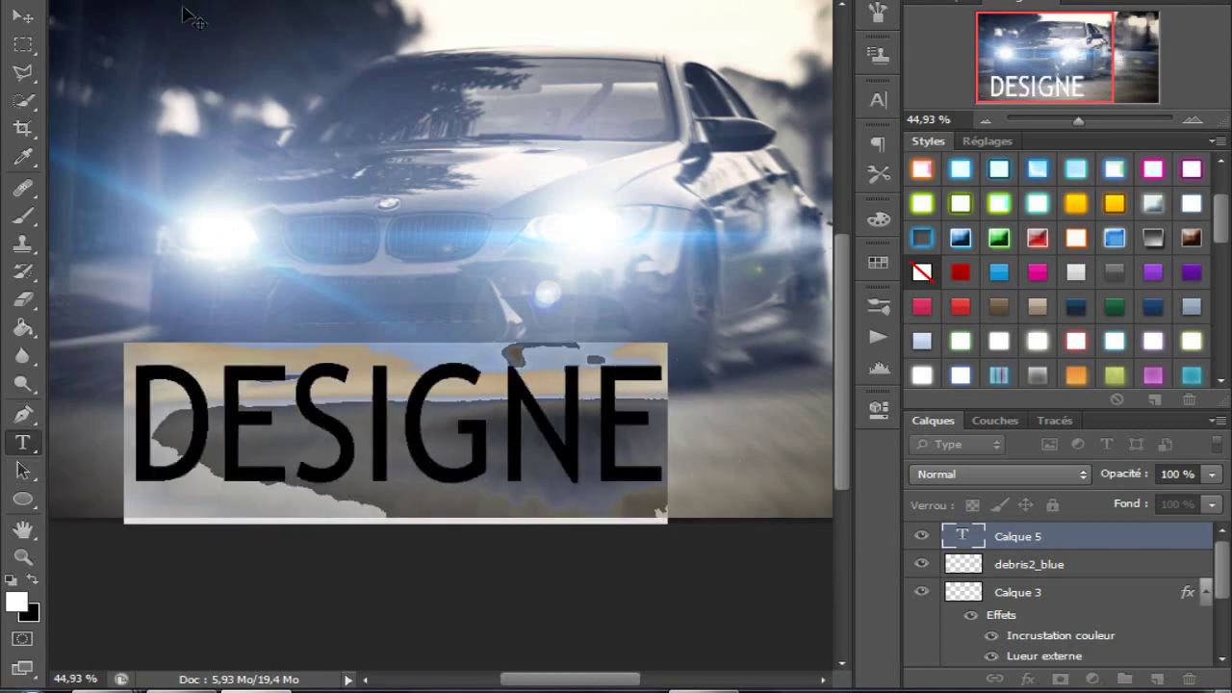
key(Up)
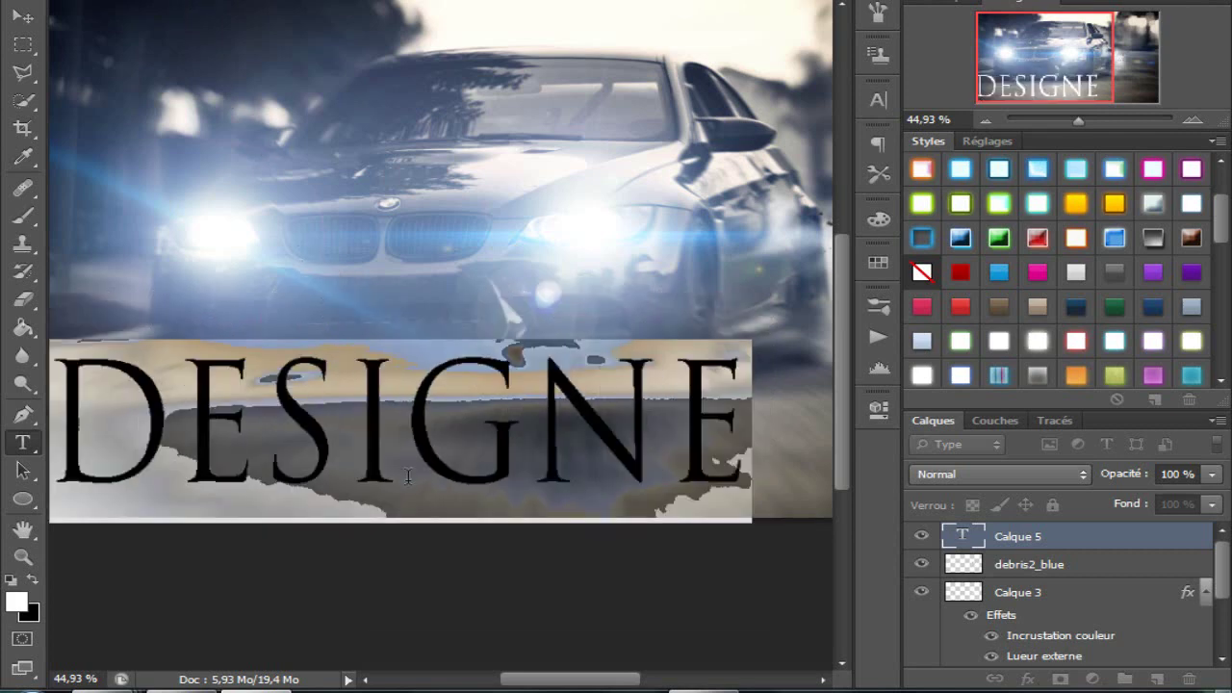
key(Up)
key(Up)
right_click(24, 416)
Step: Start a new text line above DESIGNE and type the designer's name
click(25, 446)
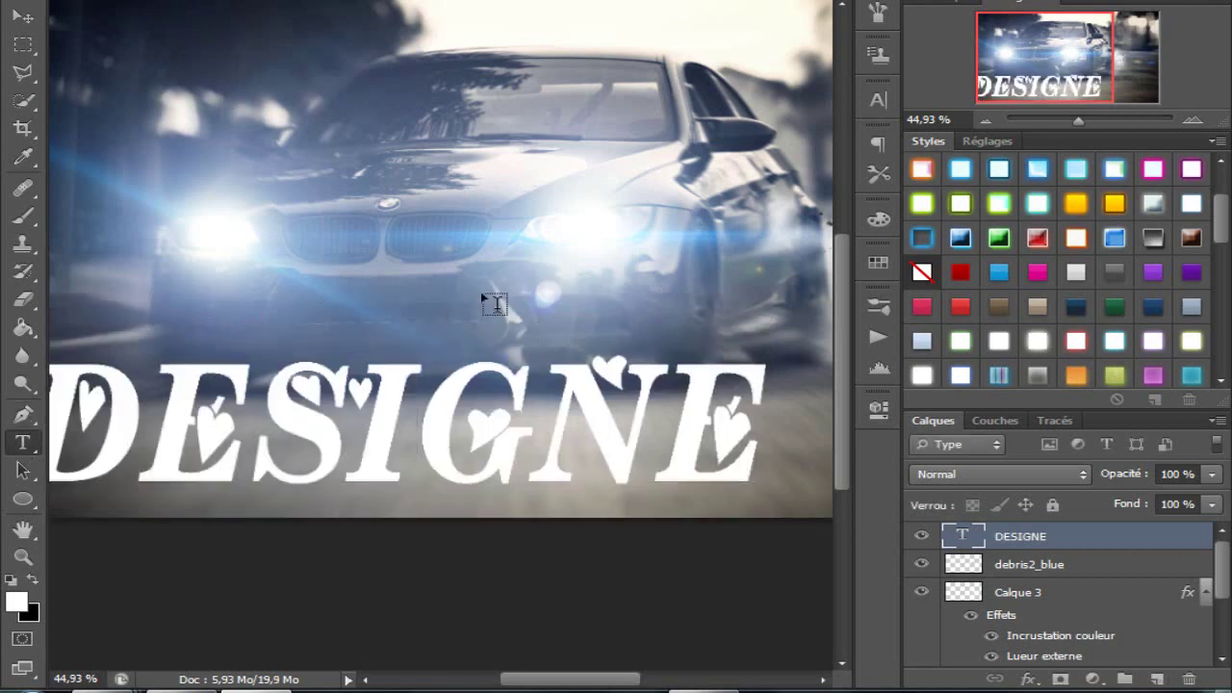
click(481, 291)
text(t)
text(a)
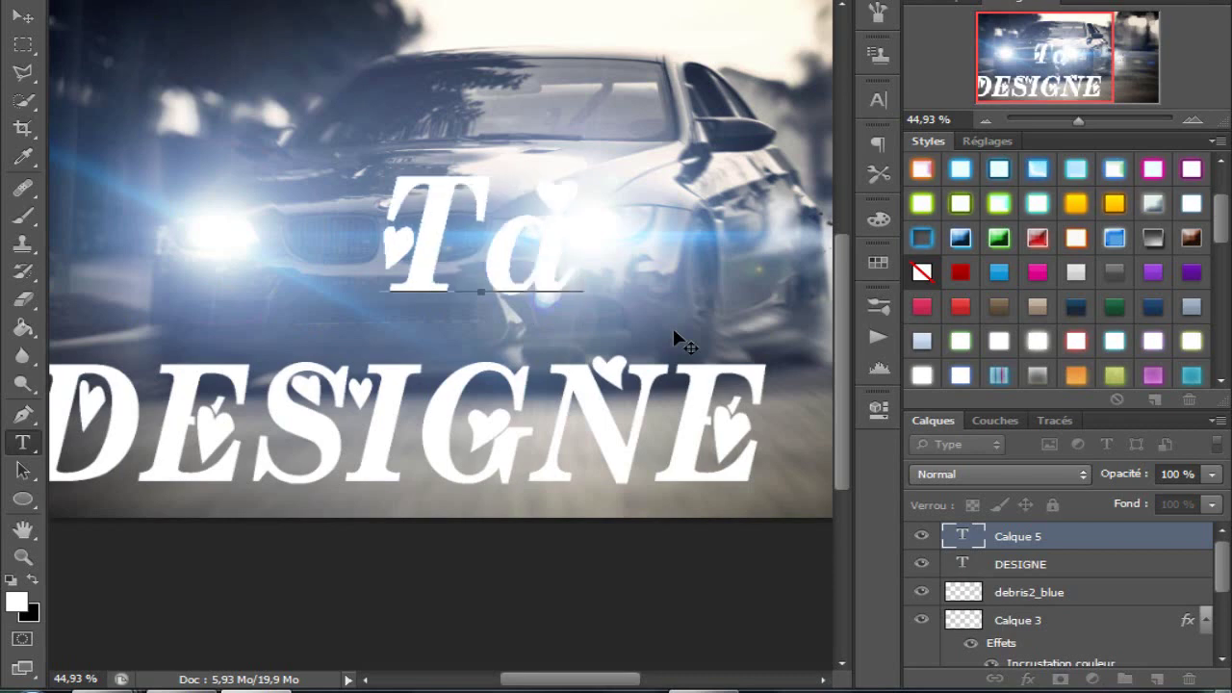
text(rek s)
key(BackSpace)
text(Sdir)
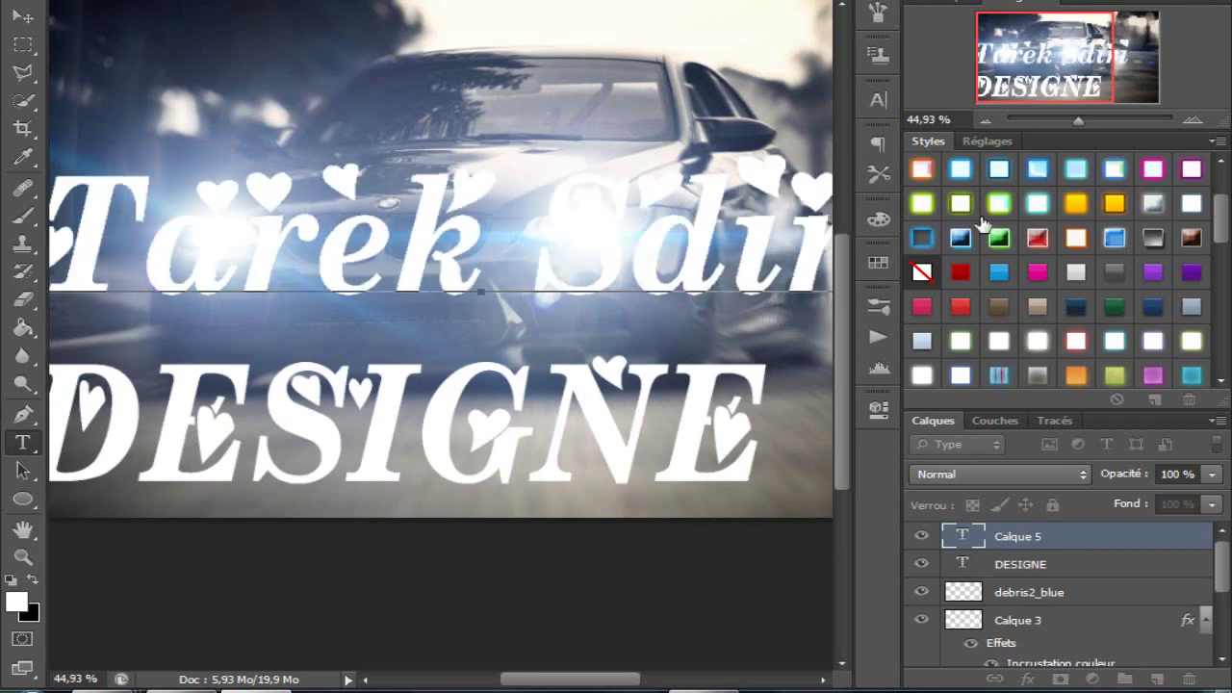
Step: Select the name text and cycle through alternative fonts for it
drag(1076, 120, 1072, 120)
key(ctrl+a)
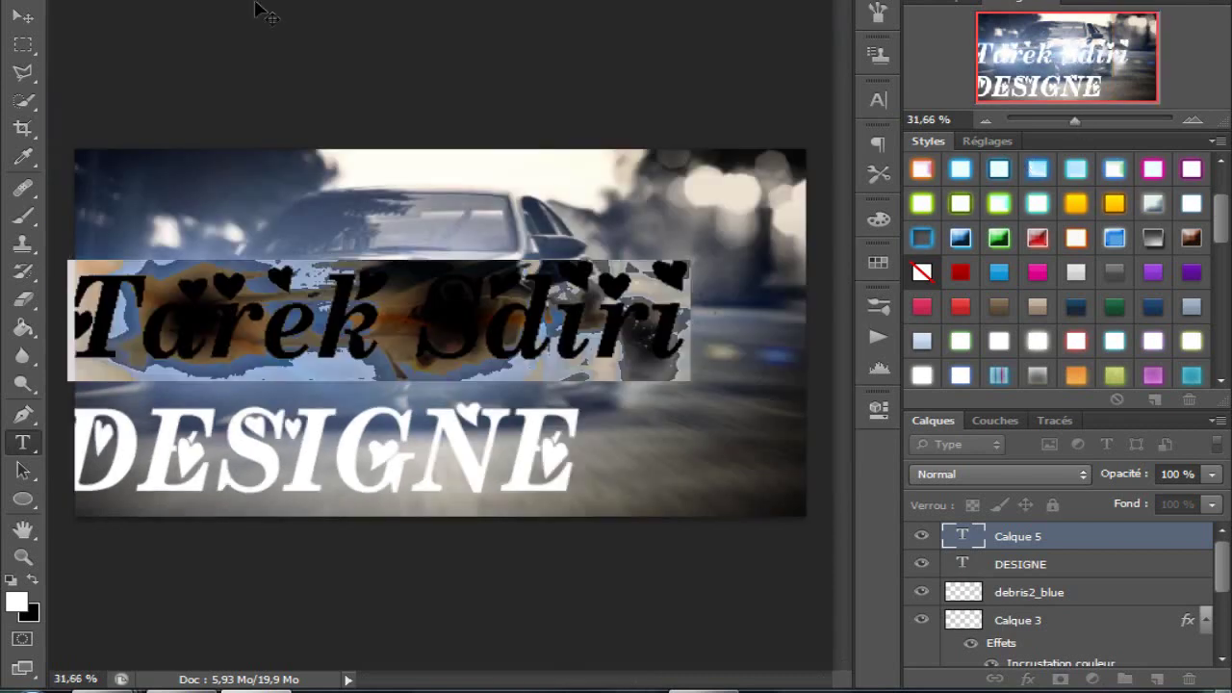
scroll(267, 10, down, 1)
click(462, 322)
key(ctrl+a)
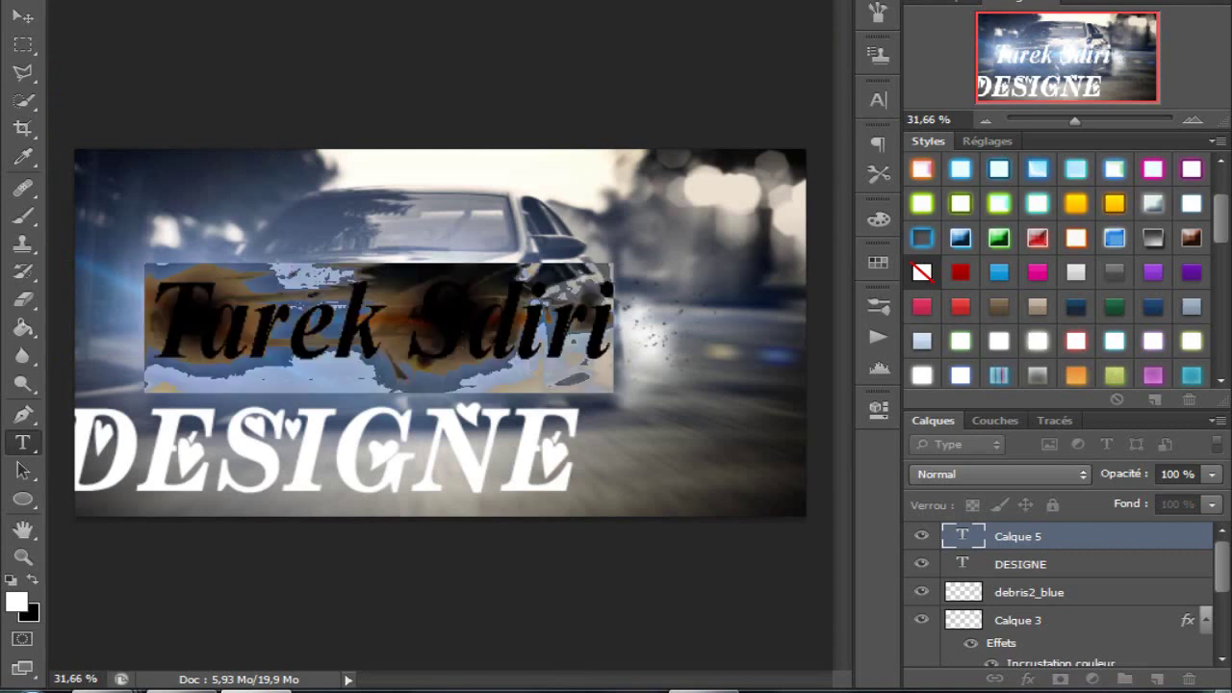
key(Down)
key(Down)
key(Down)
key(Down)
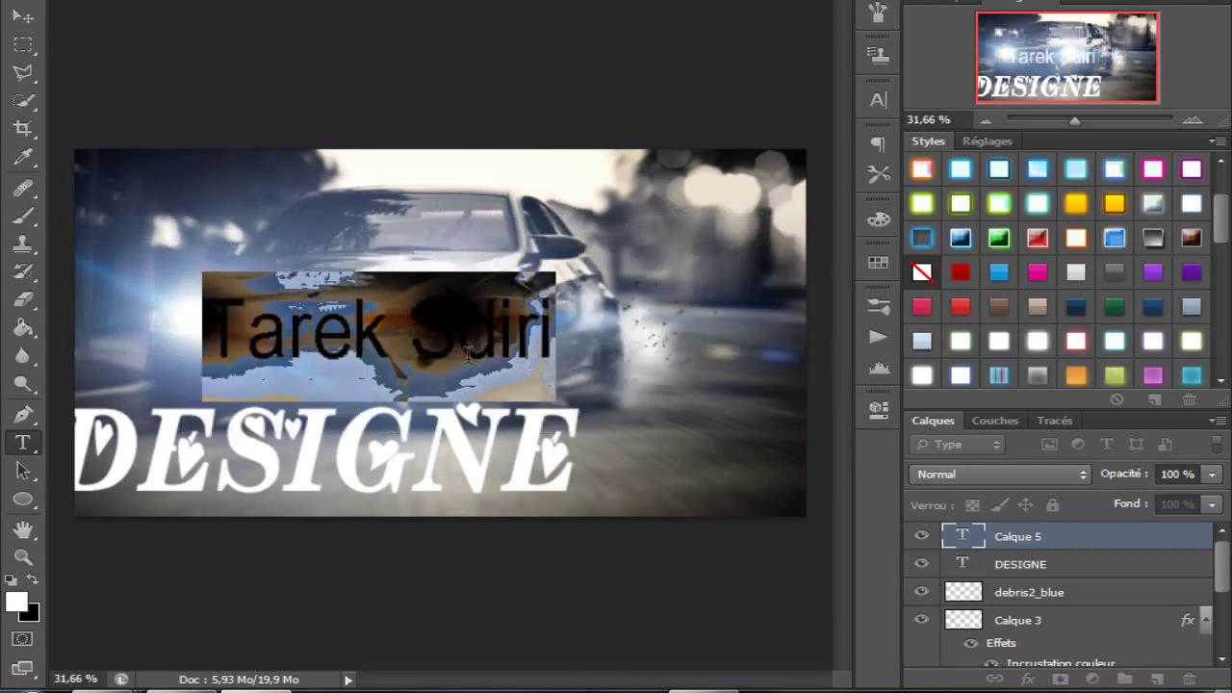
key(Down)
key(Down)
key(Down)
key(Down)
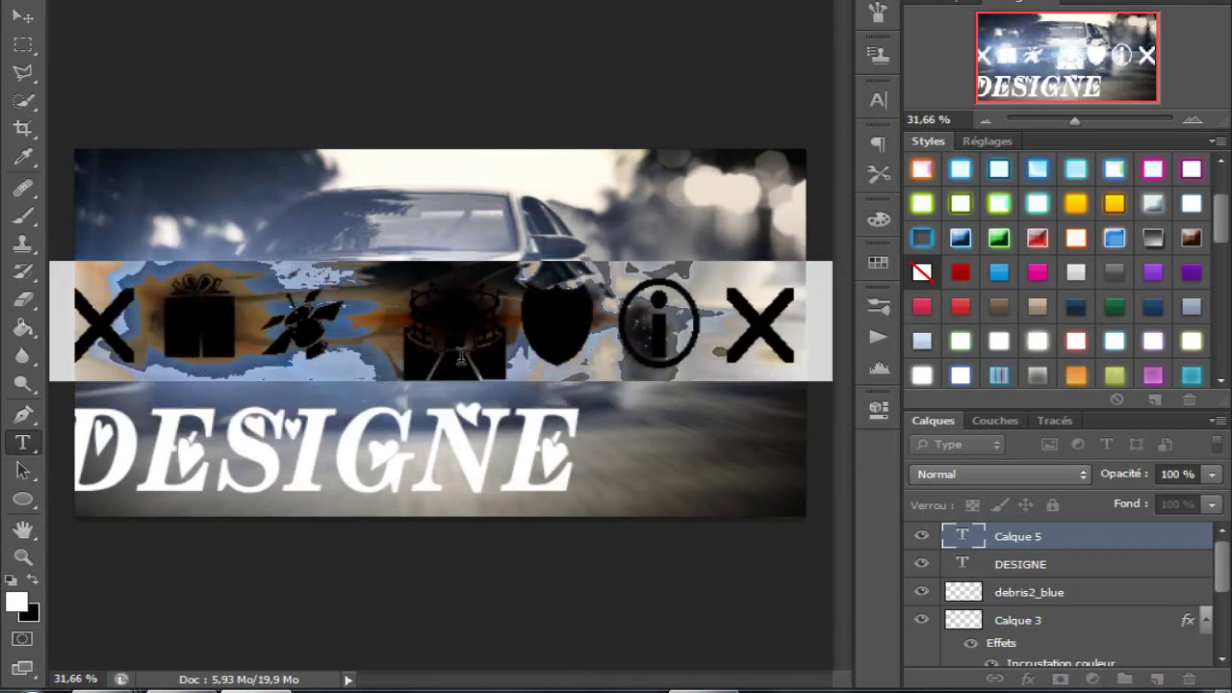
key(Down)
key(Down)
Step: Set the name in a plain serif font from the font list
click(250, 17)
scroll(498, 193, up, 20)
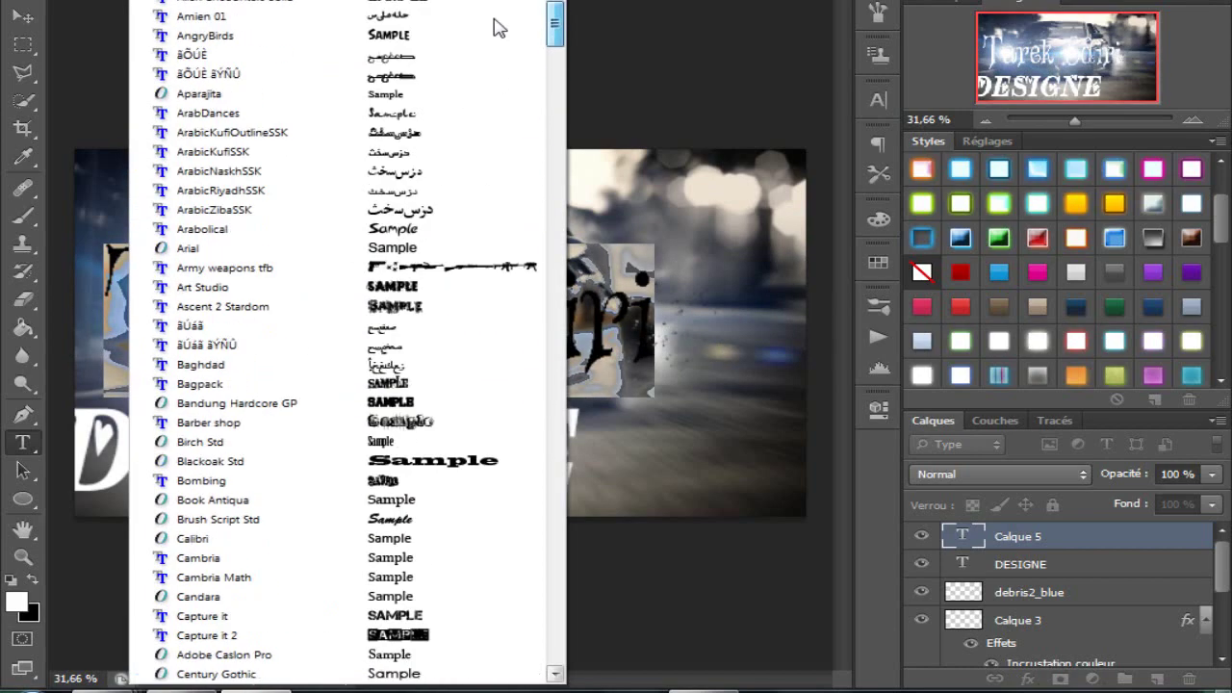
scroll(498, 192, up, 5)
click(405, 308)
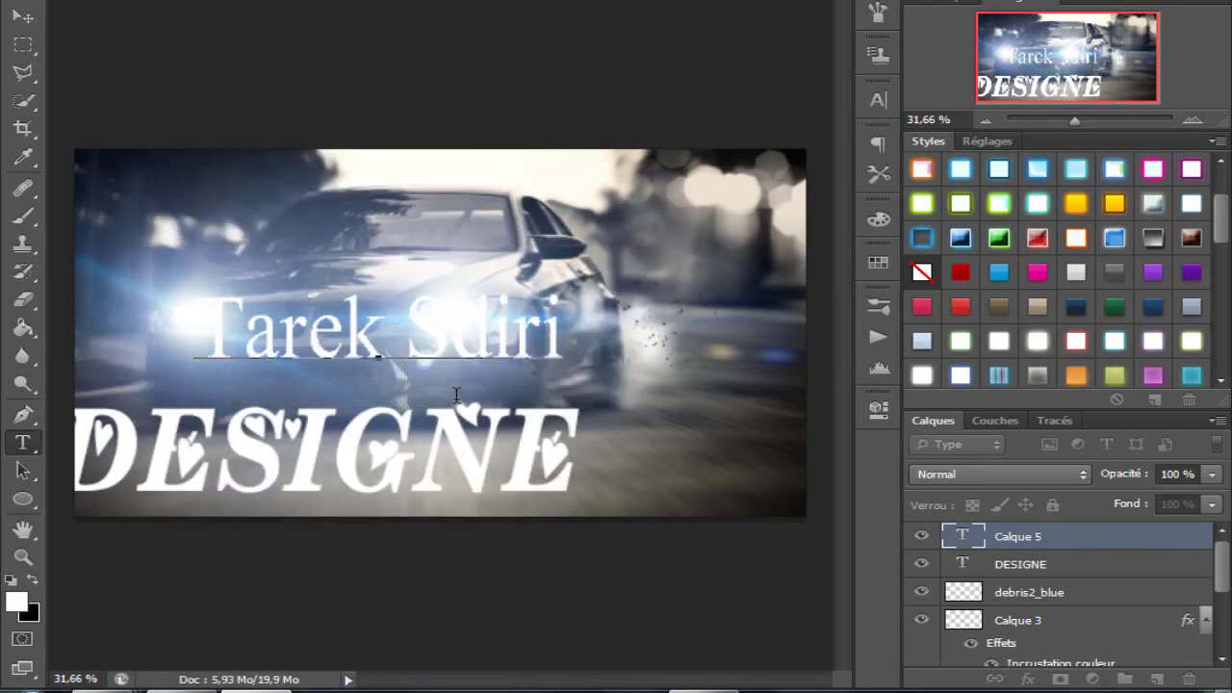
Step: Try Cambria and Corbel, then settle on Franklin Gothic Medium for the name
key(ctrl+a)
click(250, 17)
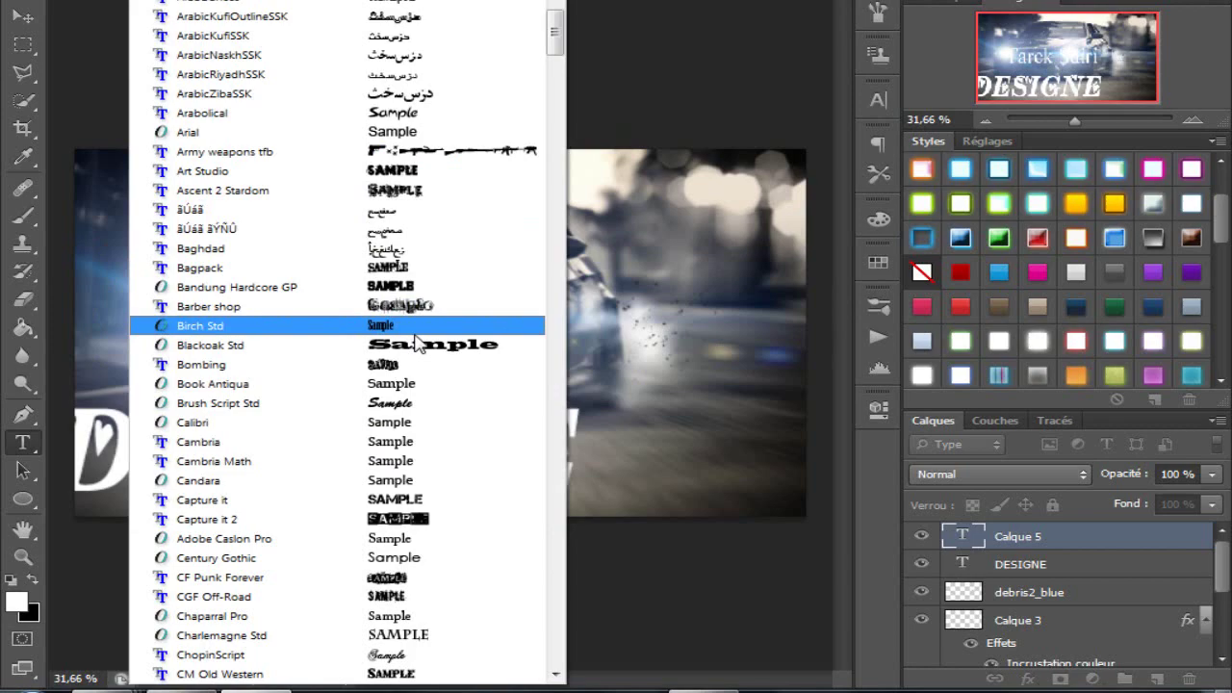
click(433, 445)
click(250, 17)
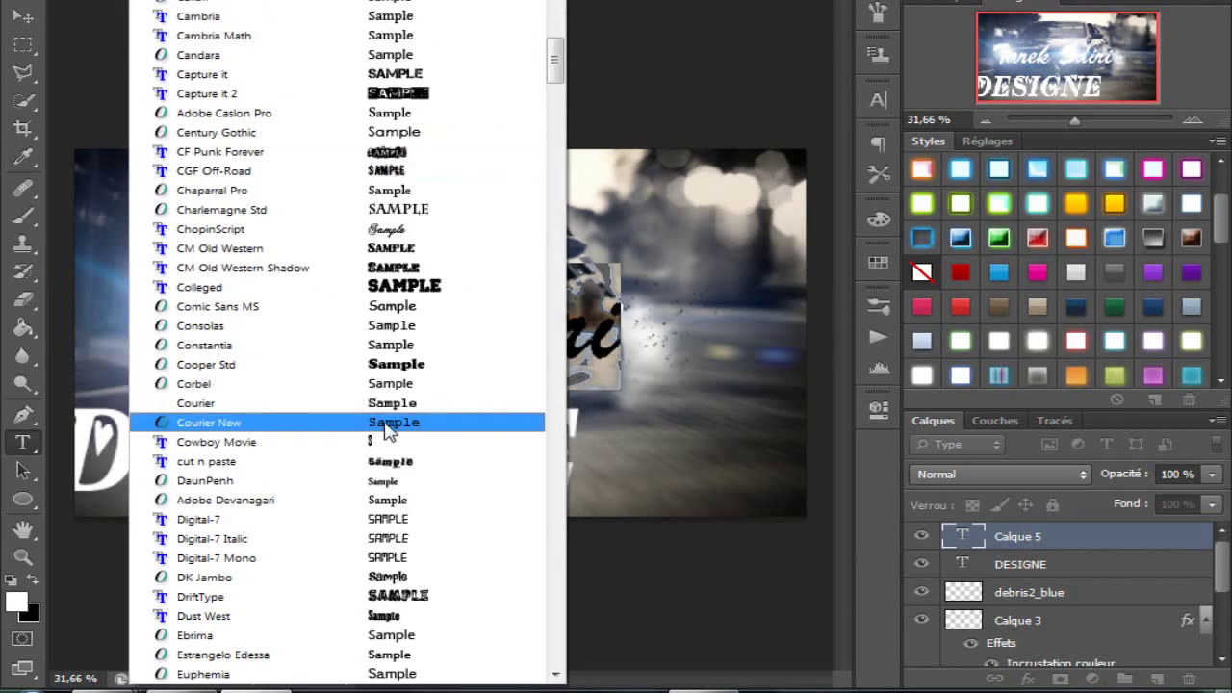
click(420, 383)
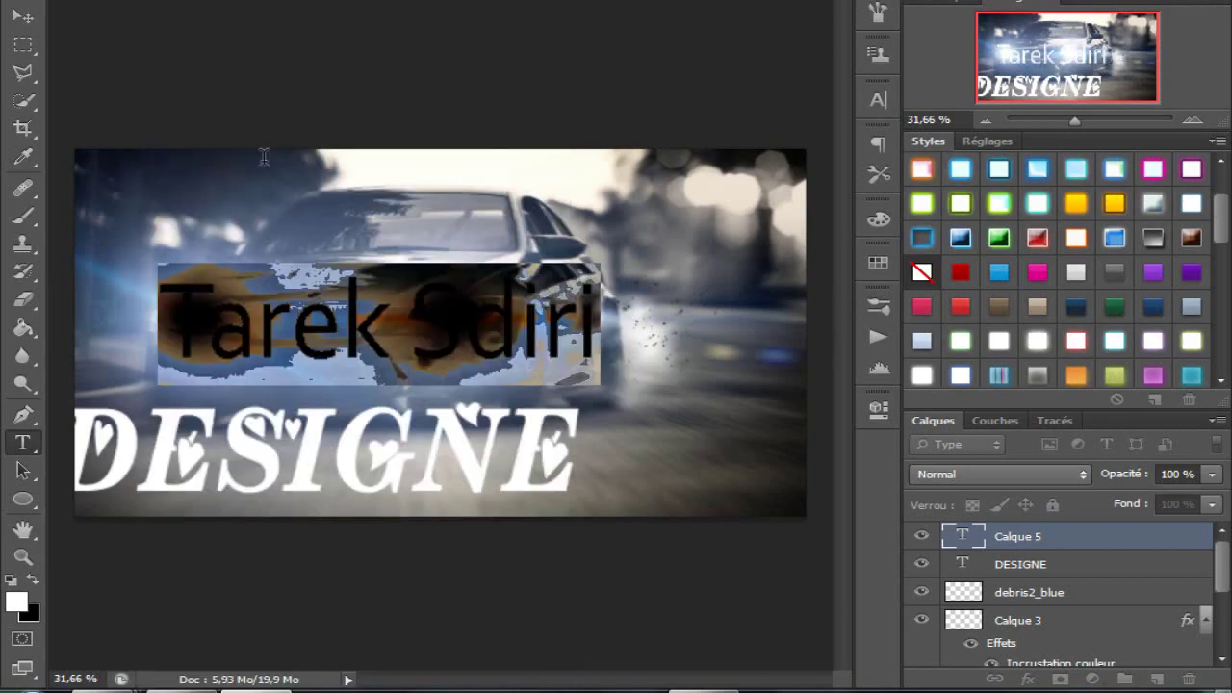
click(250, 17)
click(383, 402)
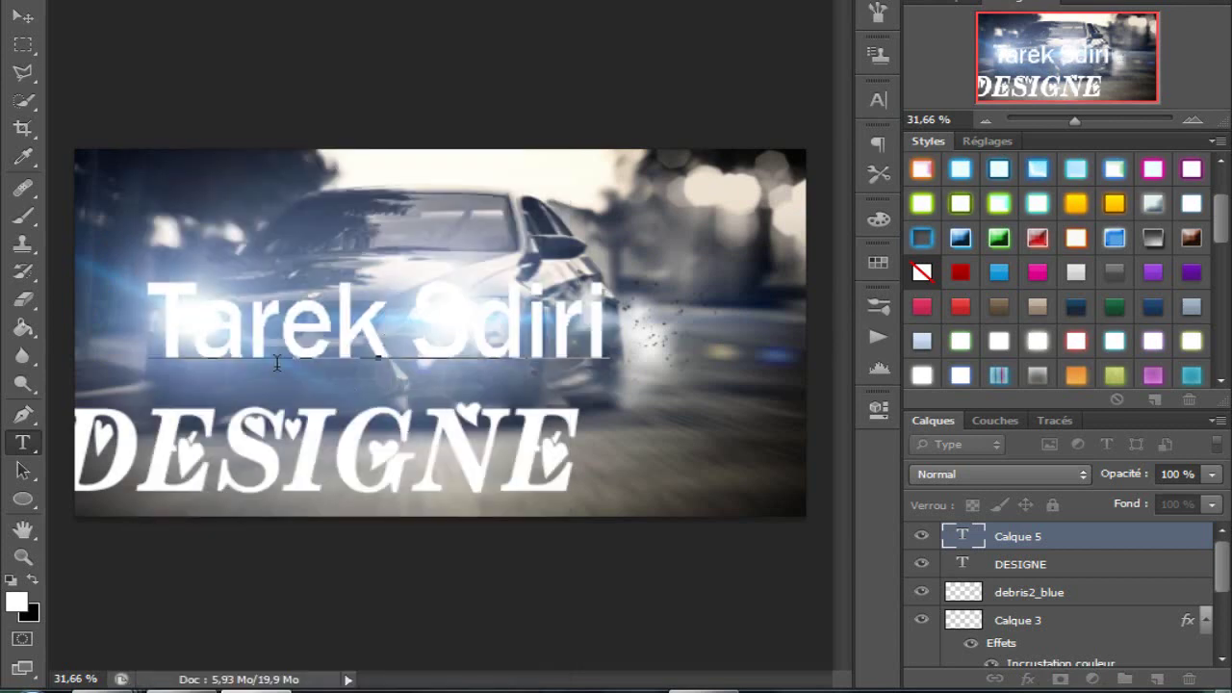
Step: Widen the name's letter spacing and scale the name down around its centre
key(alt+Right)
key(alt+Right)
key(alt+Right)
key(Right)
key(alt+Right)
key(alt+Right)
key(Right)
key(alt+Right)
key(alt+Right)
key(Right)
key(alt+Right)
key(alt+Right)
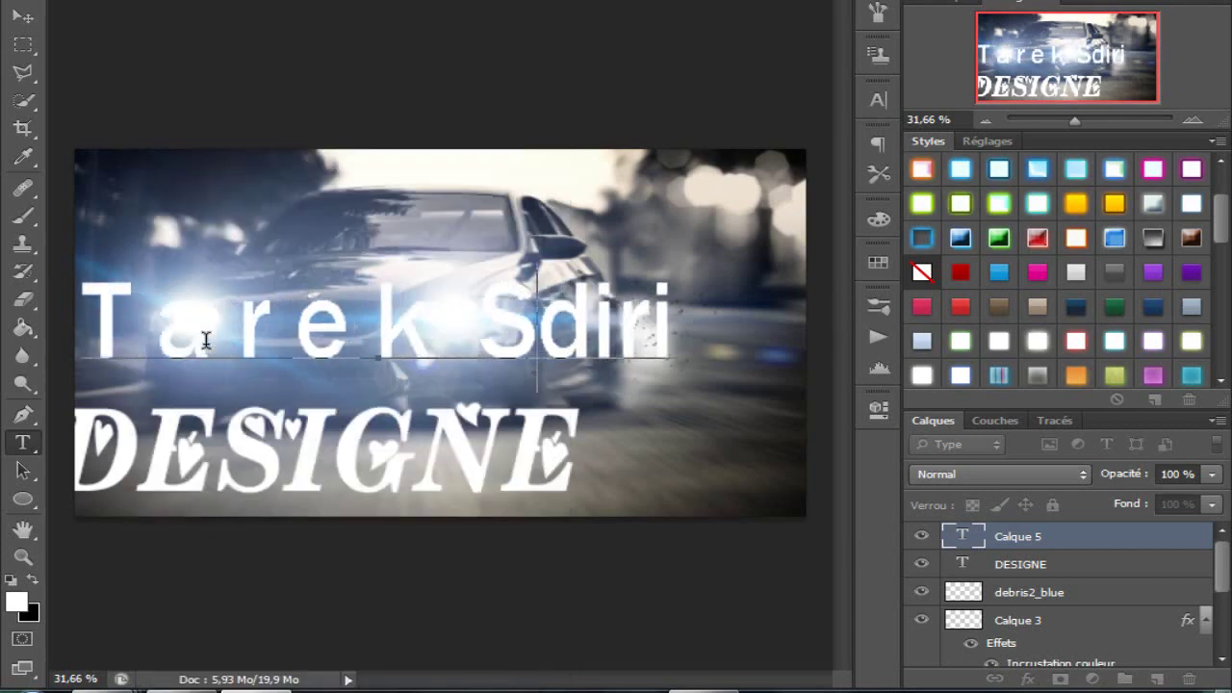
key(Right)
key(alt+Right)
key(alt+Right)
key(Right)
key(alt+Right)
key(alt+Right)
key(Right)
key(alt+Right)
key(alt+Right)
key(alt+Right)
key(alt+Right)
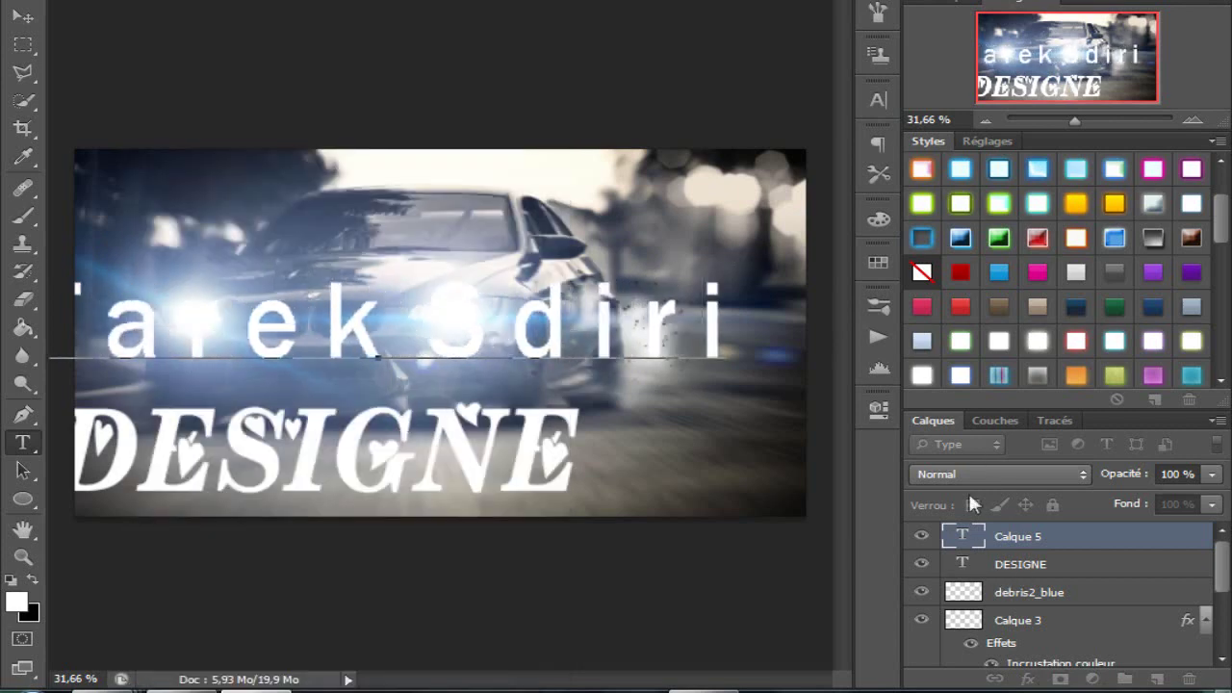
drag(728, 262, 558, 289)
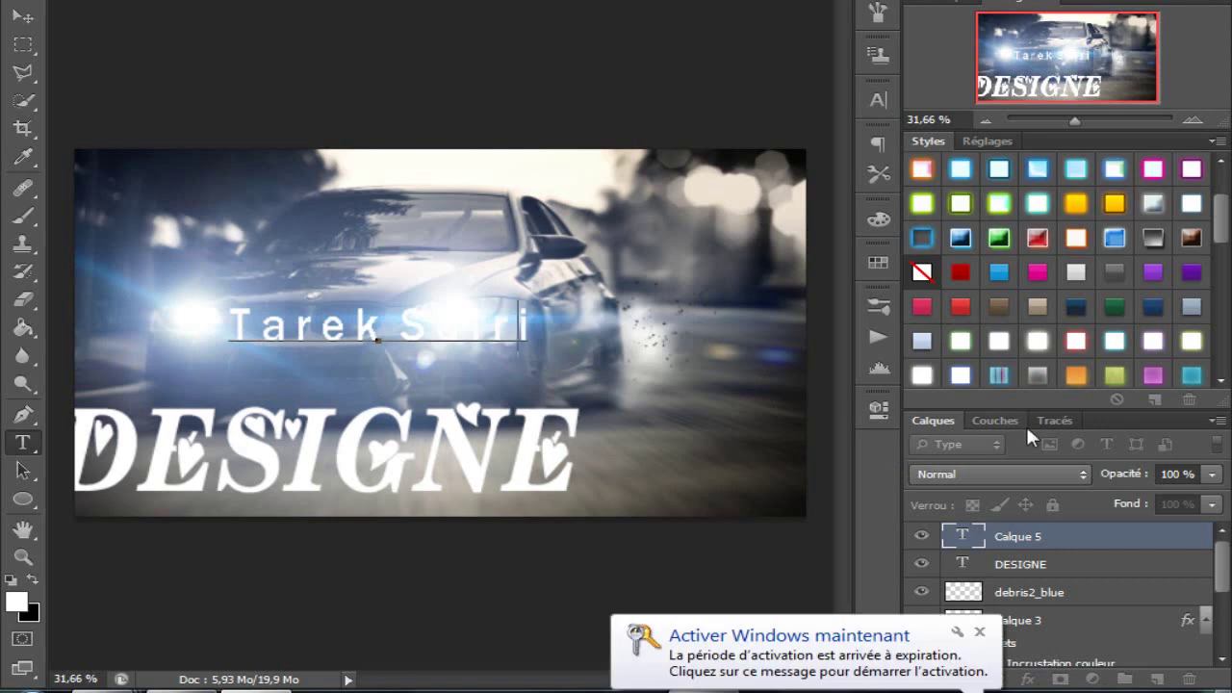
Step: Move the name up, shrink DESIGNE beneath it, and lower both title lines
click(23, 16)
drag(439, 328, 451, 216)
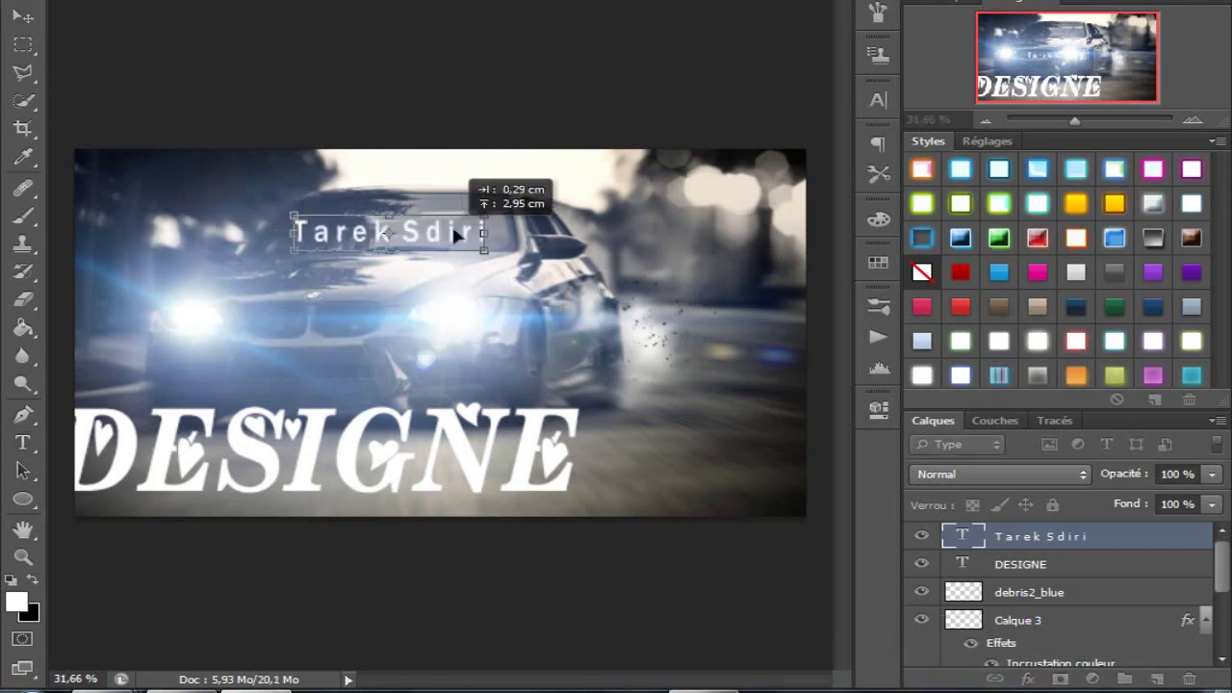
click(453, 452)
drag(578, 510, 441, 255)
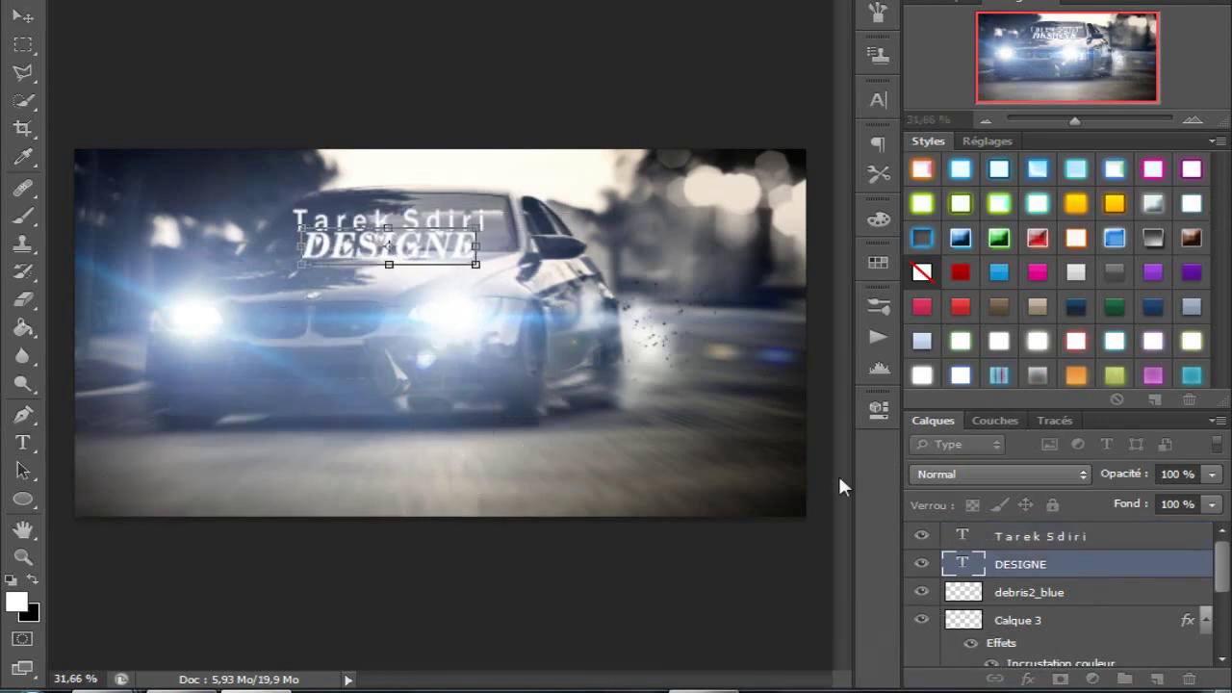
drag(548, 289, 539, 467)
Step: Add the facebook profile address as a small text line under DESIGNE
key(t)
click(316, 483)
text(www.fac)
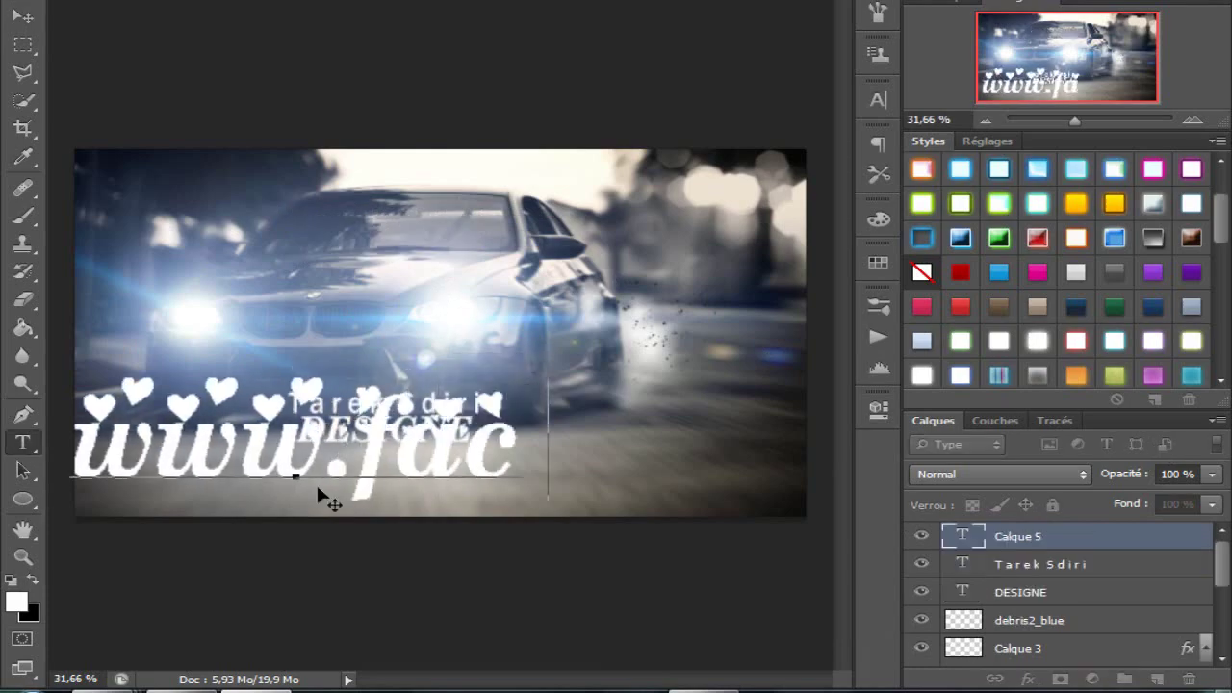
text(ebook.com/tarek.)
key(ctrl+a)
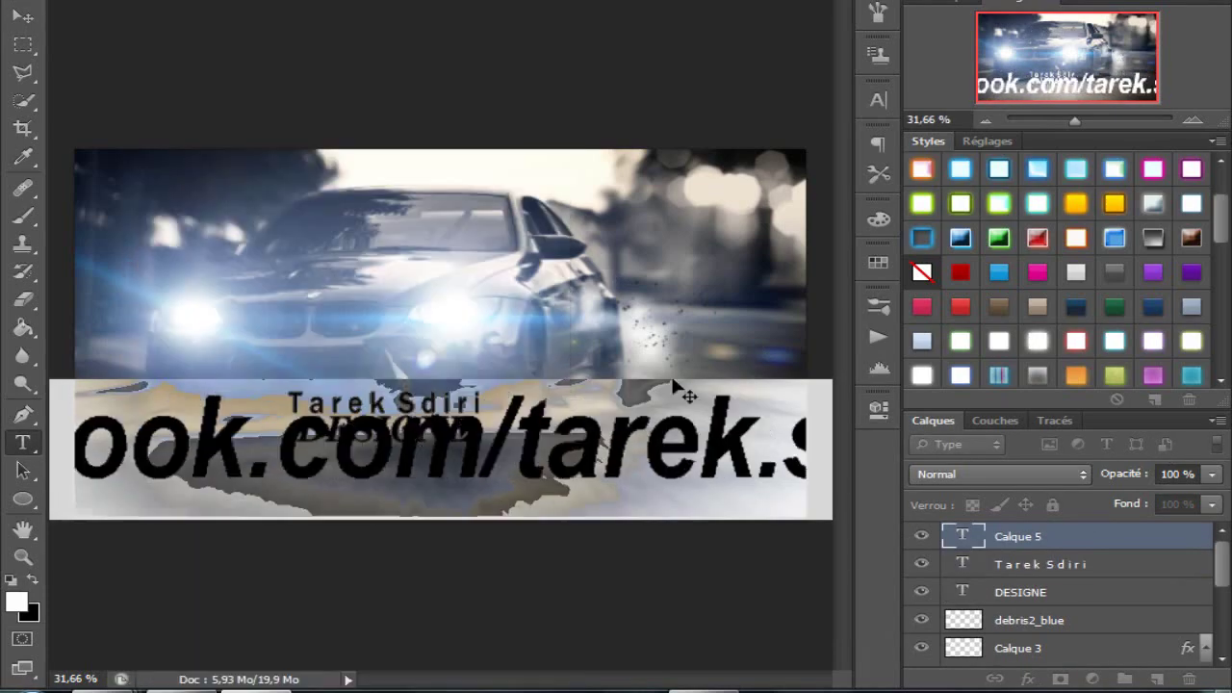
drag(684, 395, 404, 395)
mouse_move(728, 443)
mouse_down()
mouse_move(123, 424)
mouse_move(517, 434)
mouse_up()
key(Return)
key(ctrl+Return)
Step: Give the text layers the white glow style and move all three up together
click(1071, 568)
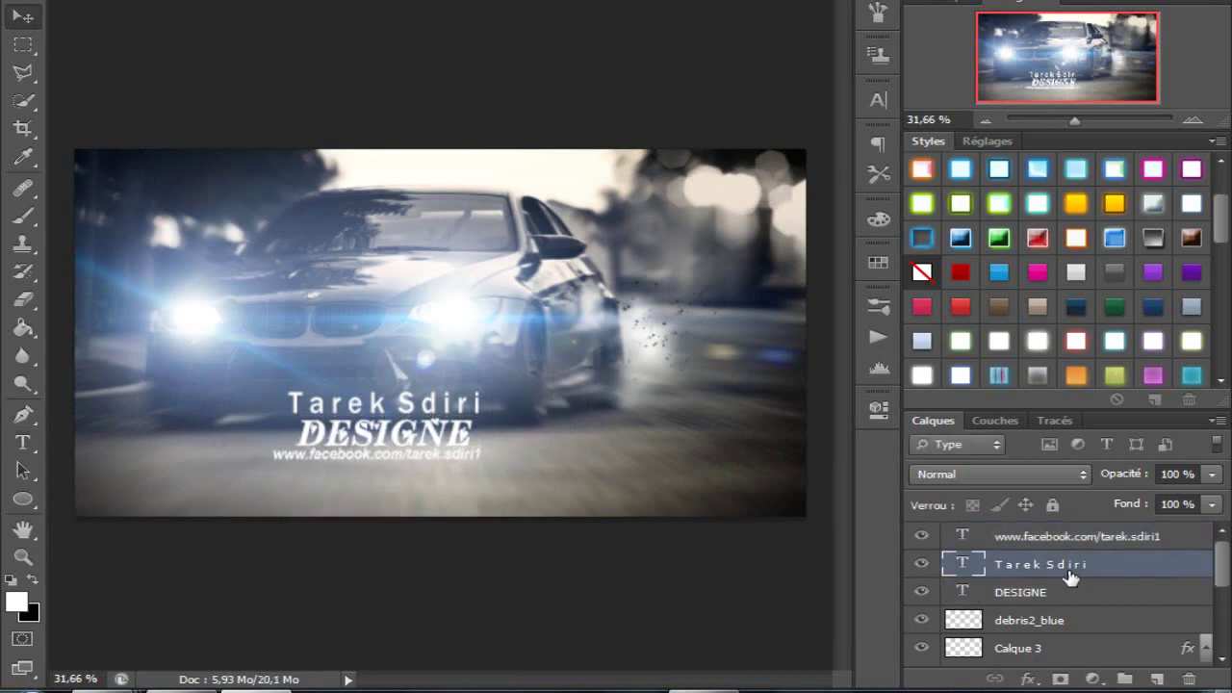
click(1039, 376)
click(1107, 444)
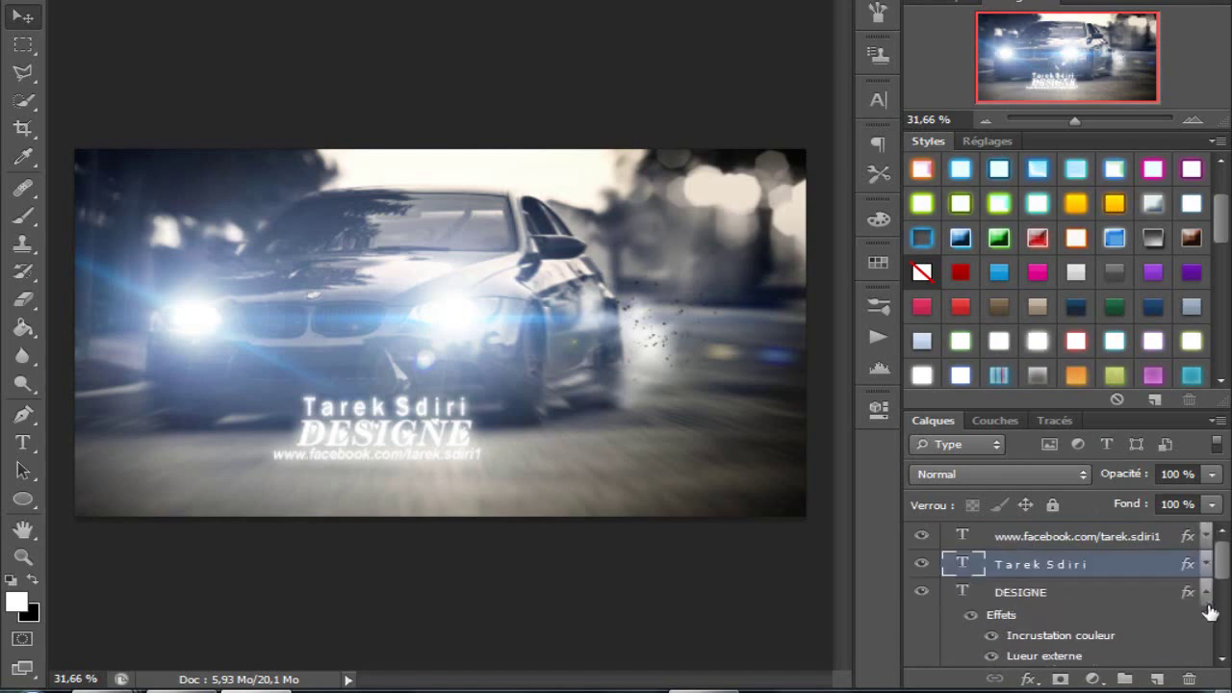
shift+click(1072, 536)
mouse_move(462, 448)
mouse_down()
mouse_move(457, 324)
mouse_move(394, 415)
mouse_move(390, 453)
mouse_up()
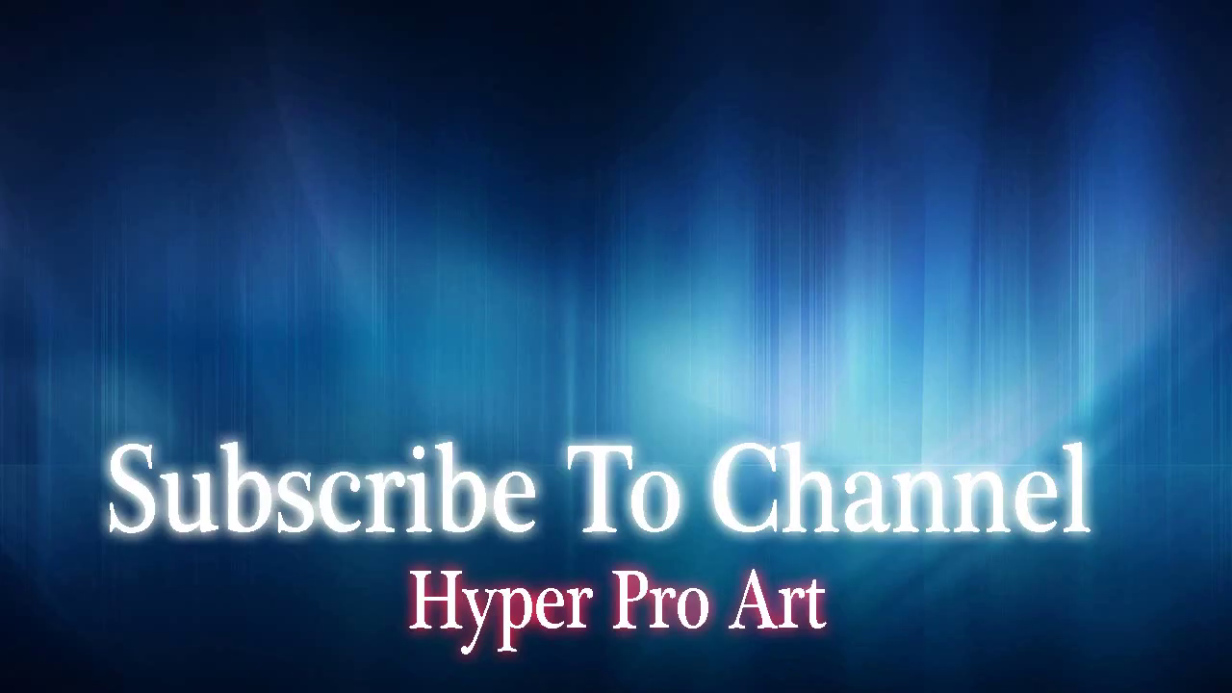